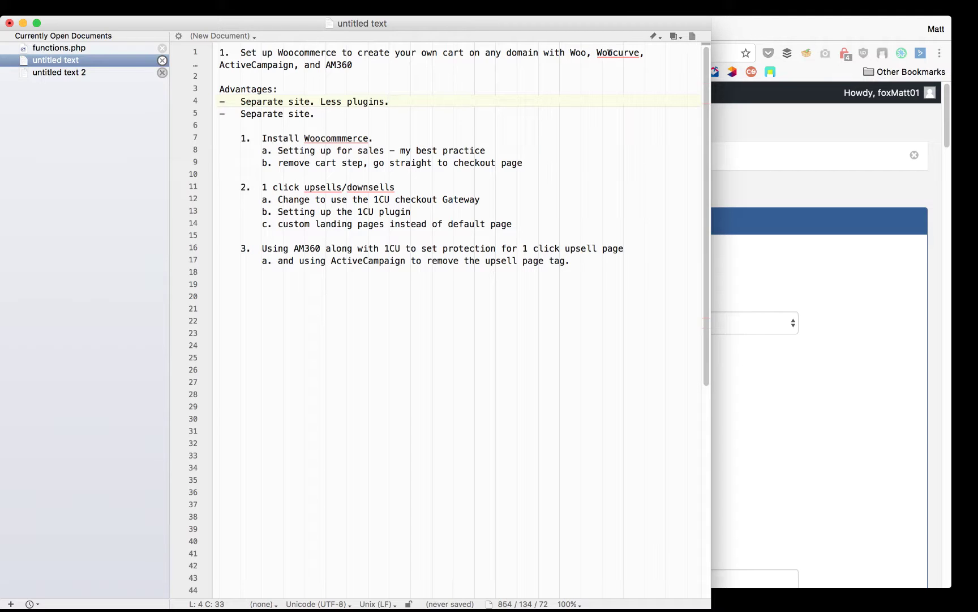
# Select the misspelled ending of 'Woocurve' on the notes' first line for retyping
pyautogui.moveTo(640, 51); pyautogui.dragTo(598, 51)
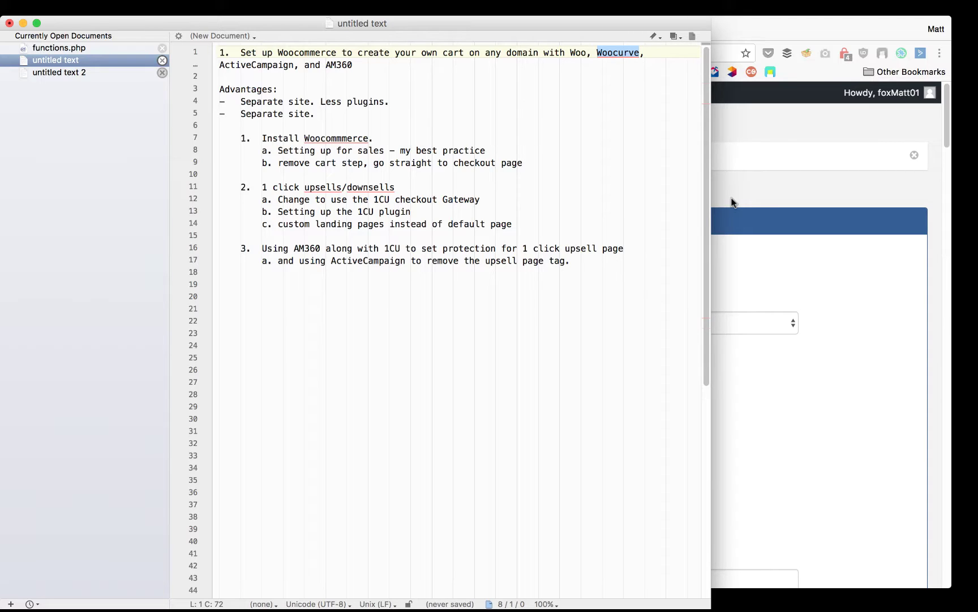
# Bring the ActiveMember360 Plugin Options page forward and highlight the site's domain in its address
pyautogui.click(738, 196)
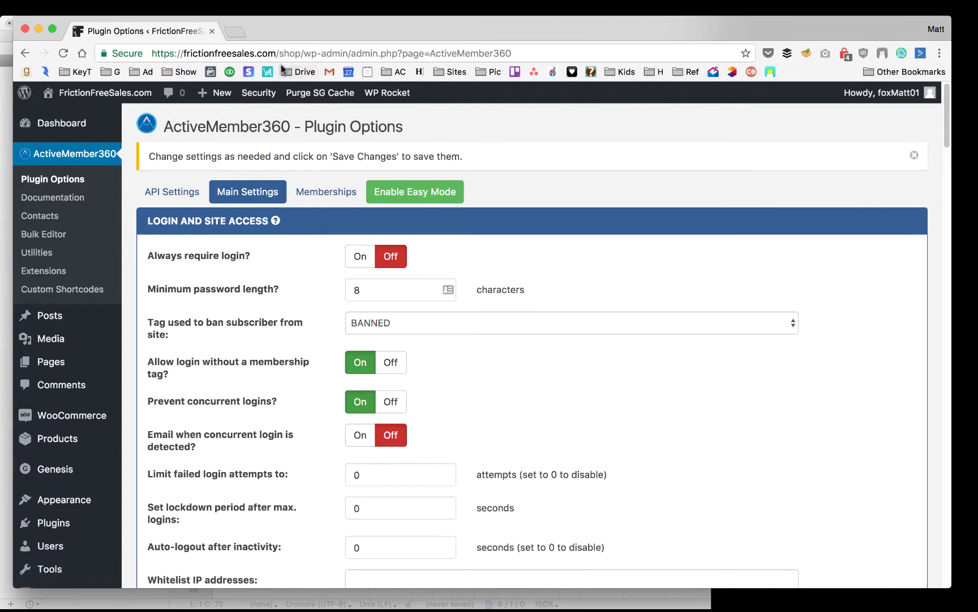
pyautogui.moveTo(304, 53); pyautogui.dragTo(283, 53)
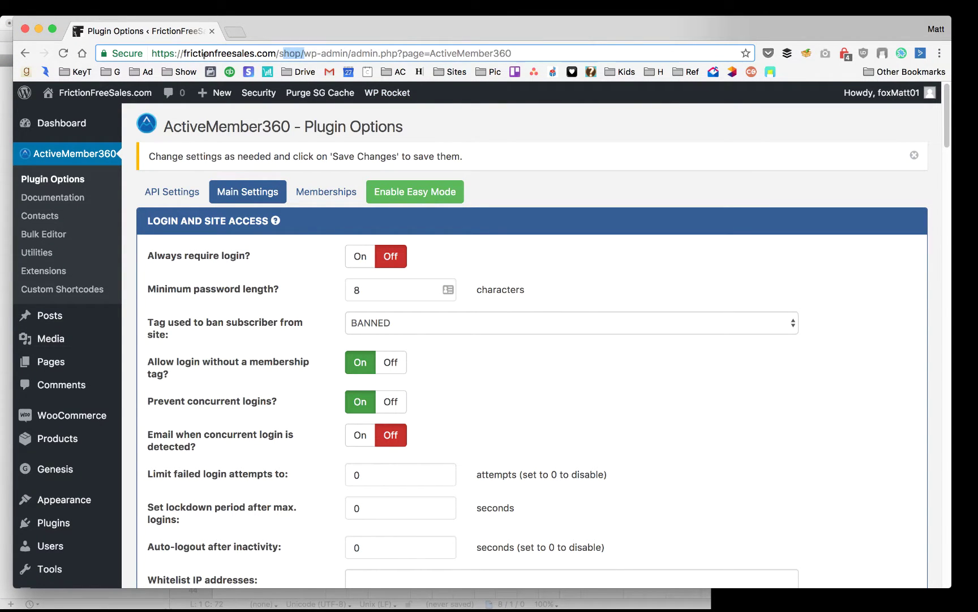
pyautogui.doubleClick(289, 53)
pyautogui.click(548, 174)
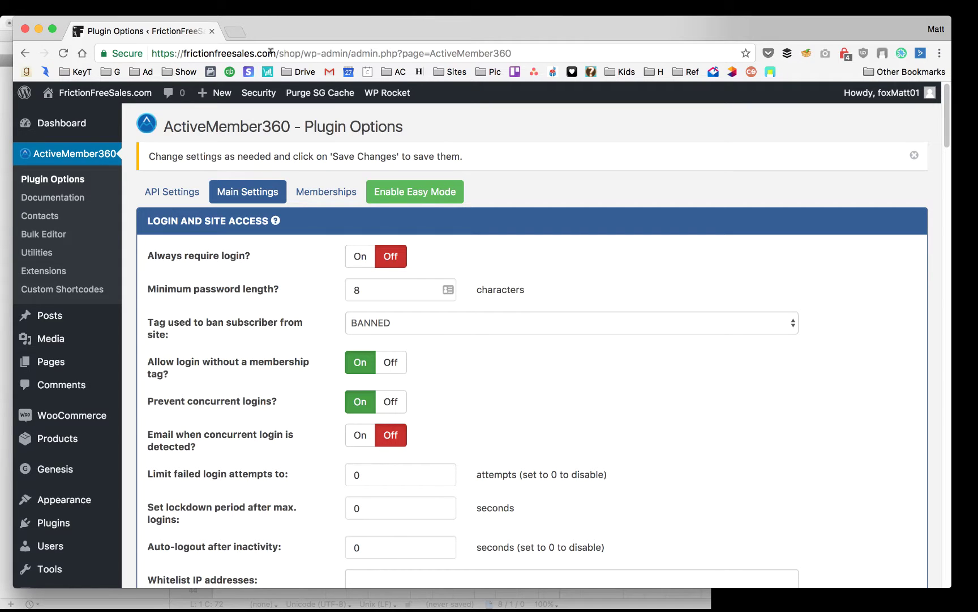
pyautogui.moveTo(280, 53); pyautogui.dragTo(151, 53)
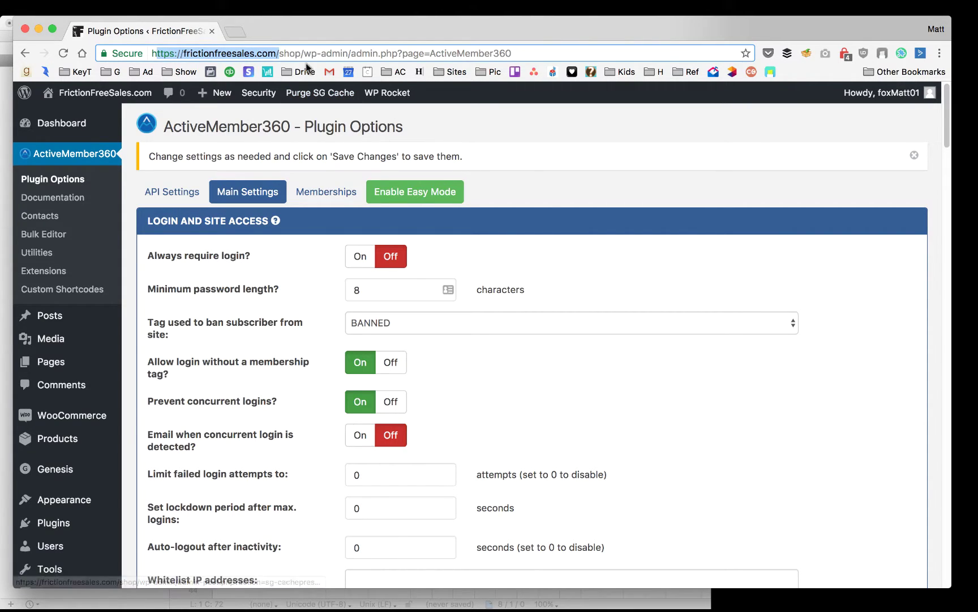
pyautogui.press('super+Tab')
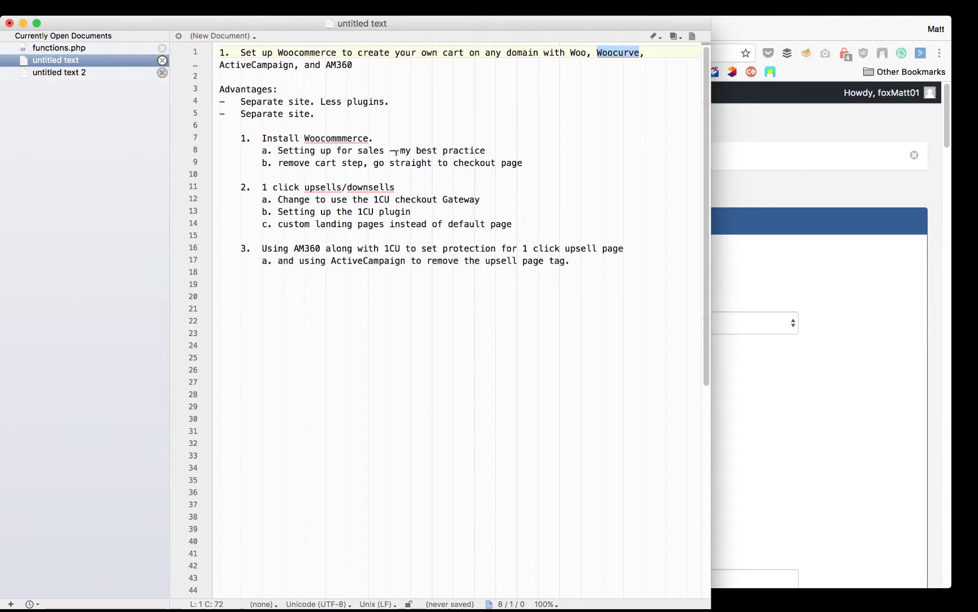
pyautogui.press('super+Tab')
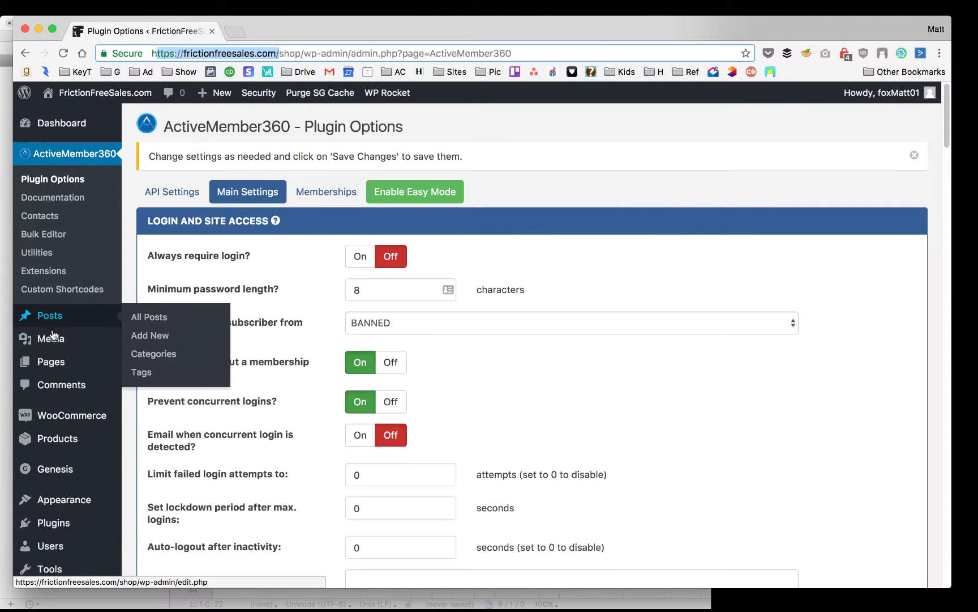
# Review the installed Plugins list, highlighting the Email Validation plugin, then return to the notes
pyautogui.click(77, 527)
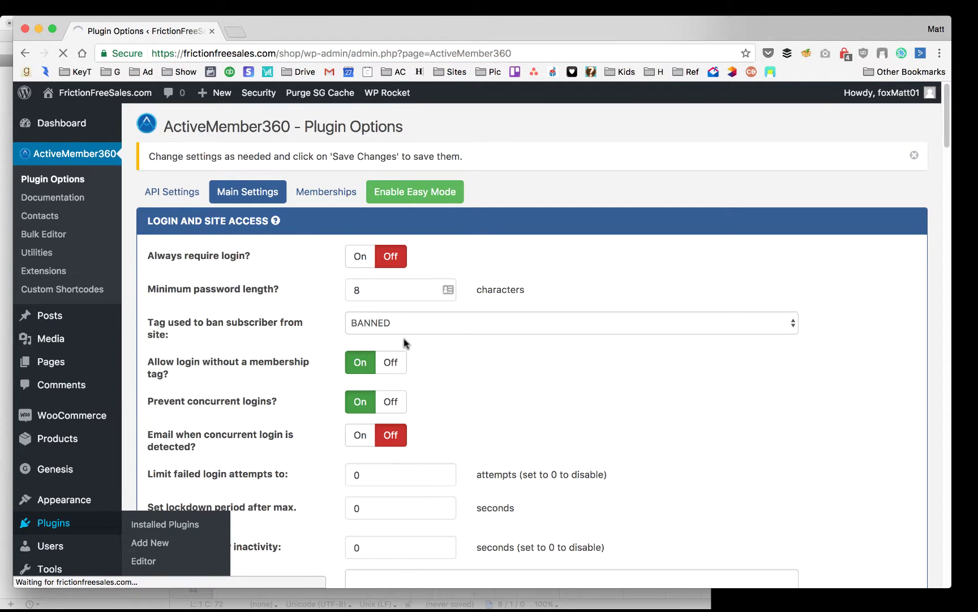
pyautogui.scroll(-3, 404, 338)
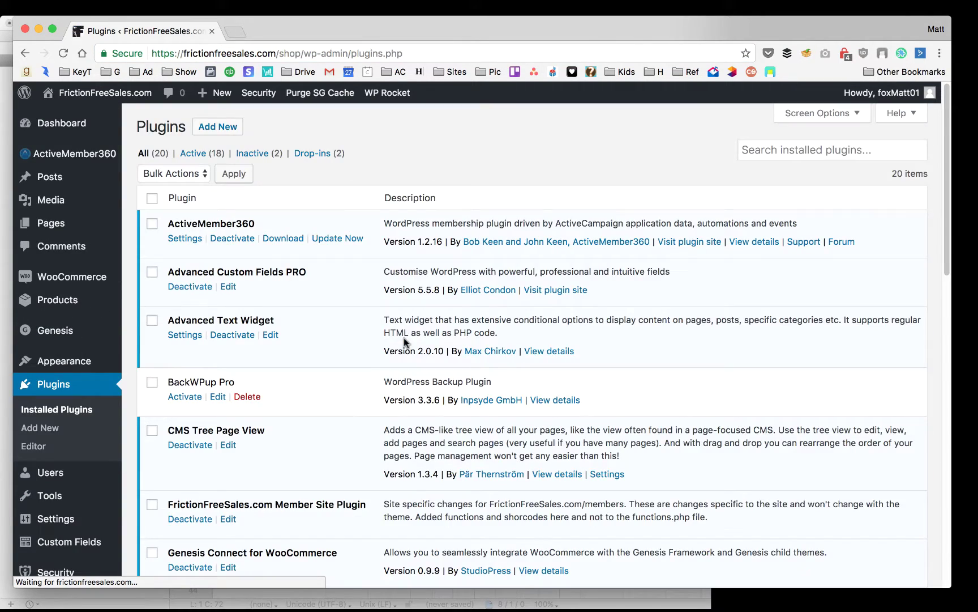
pyautogui.scroll(-10, 404, 337)
pyautogui.scroll(-5, 386, 281)
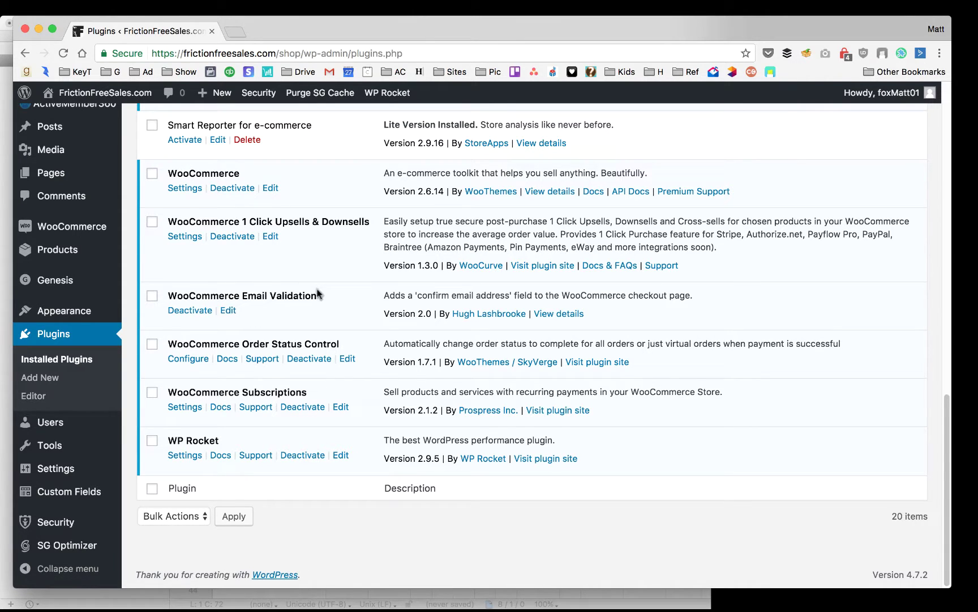
pyautogui.moveTo(318, 293); pyautogui.dragTo(238, 293)
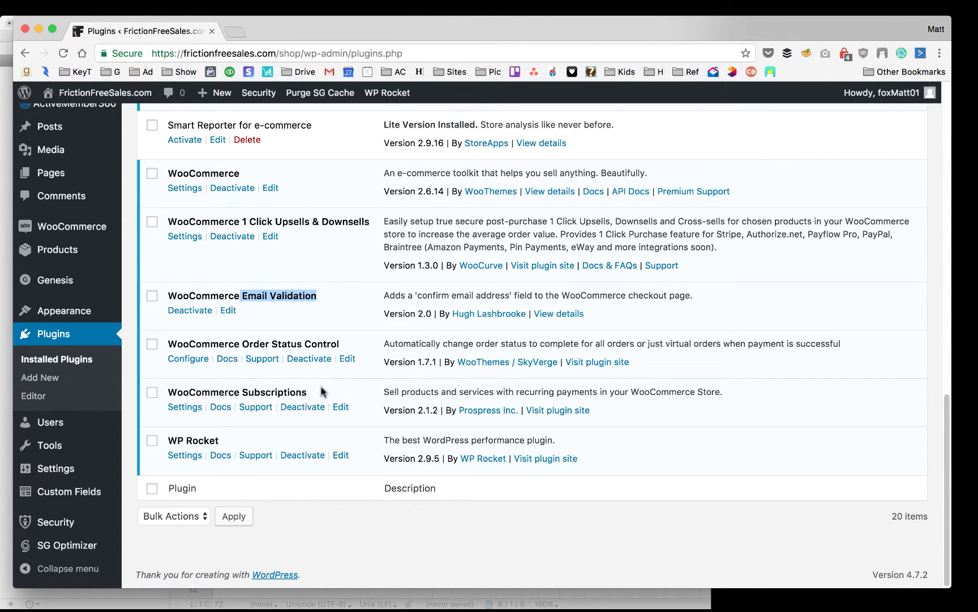
pyautogui.scroll(2, 349, 319)
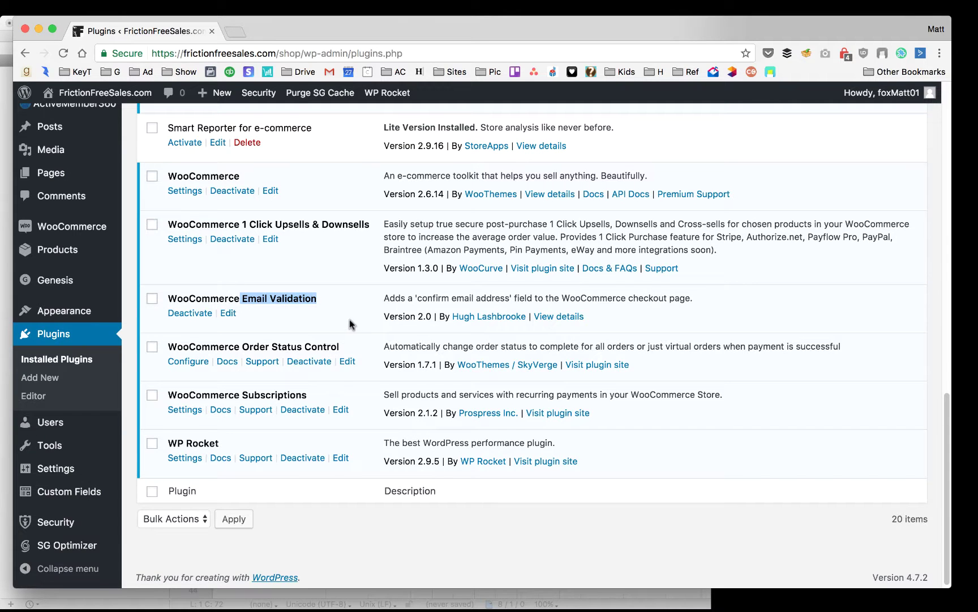
pyautogui.scroll(4, 378, 322)
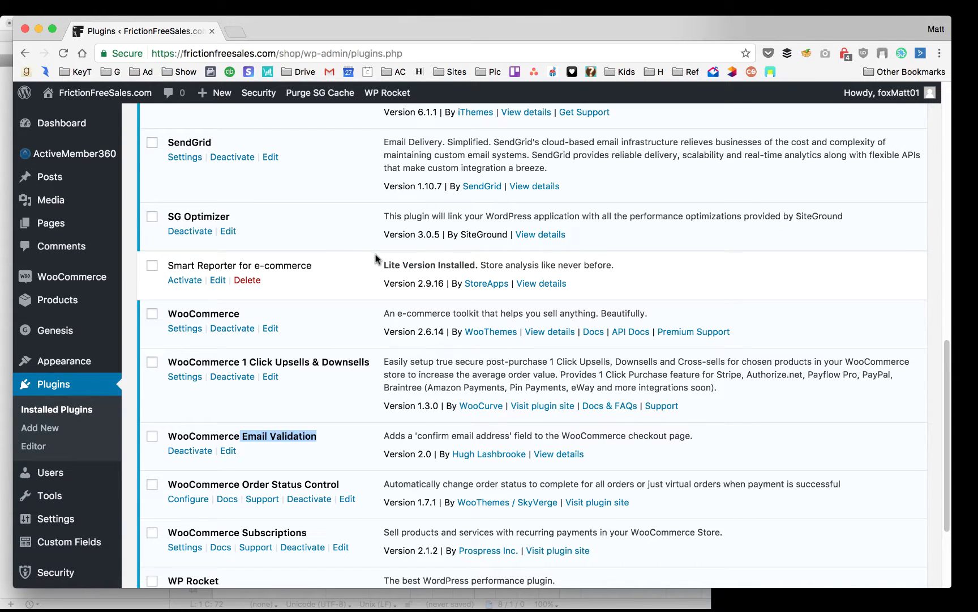
pyautogui.press('super+Tab')
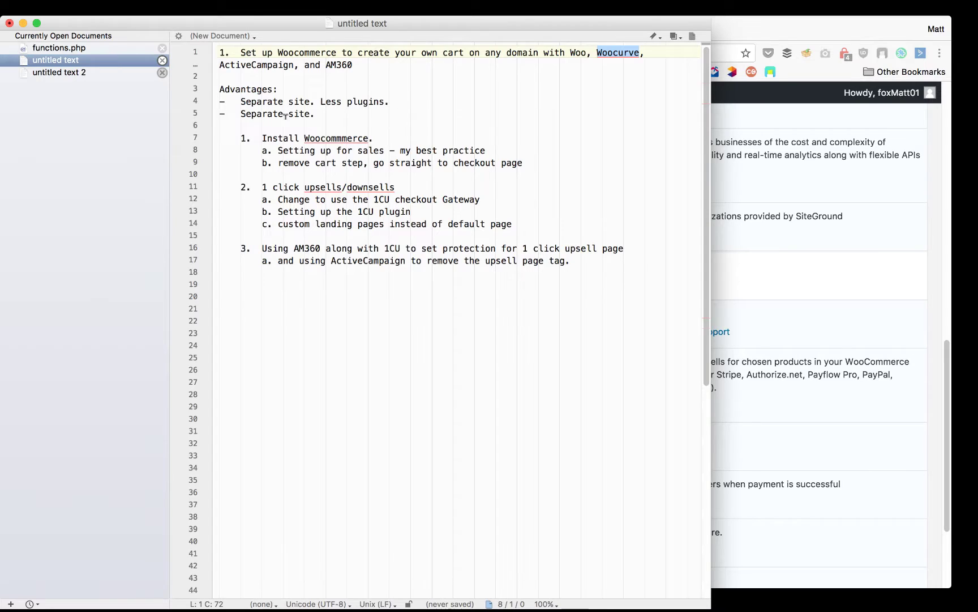
pyautogui.scroll(-1, 312, 132)
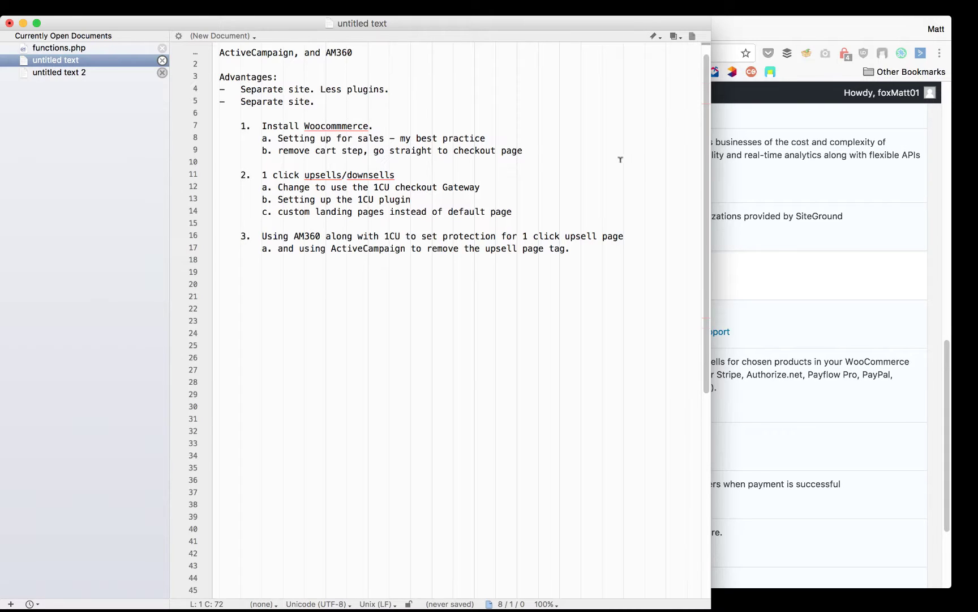
pyautogui.click(743, 201)
# Check the empty WooCommerce Orders list and Settings, then switch to the storefront Shop tab
pyautogui.moveTo(82, 280)
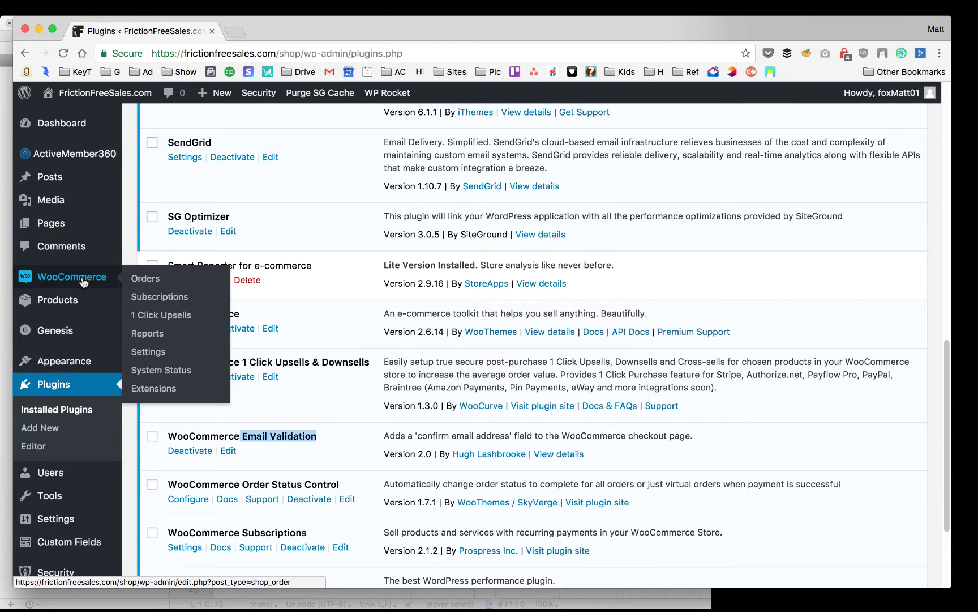
pyautogui.click(186, 283)
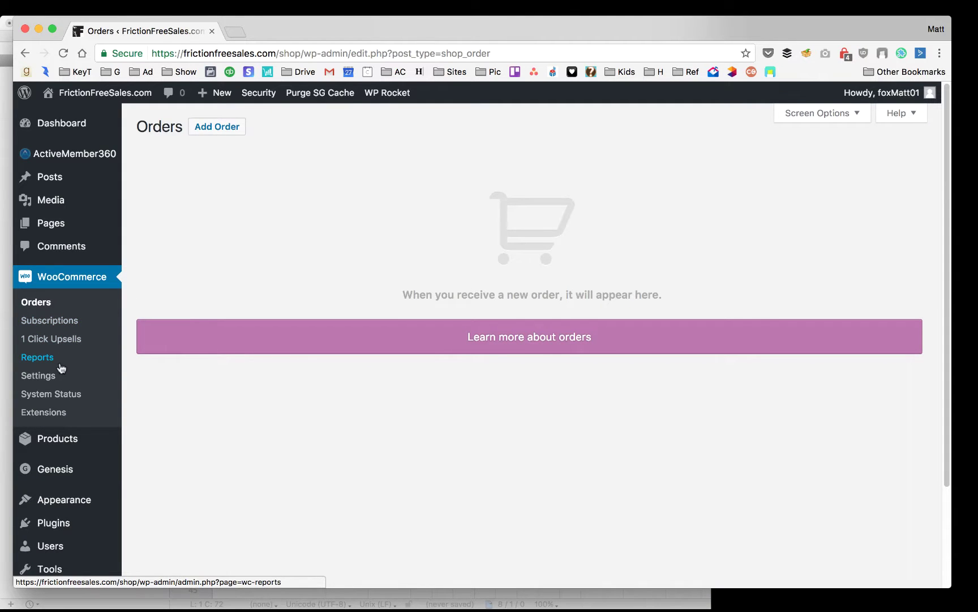
pyautogui.click(50, 377)
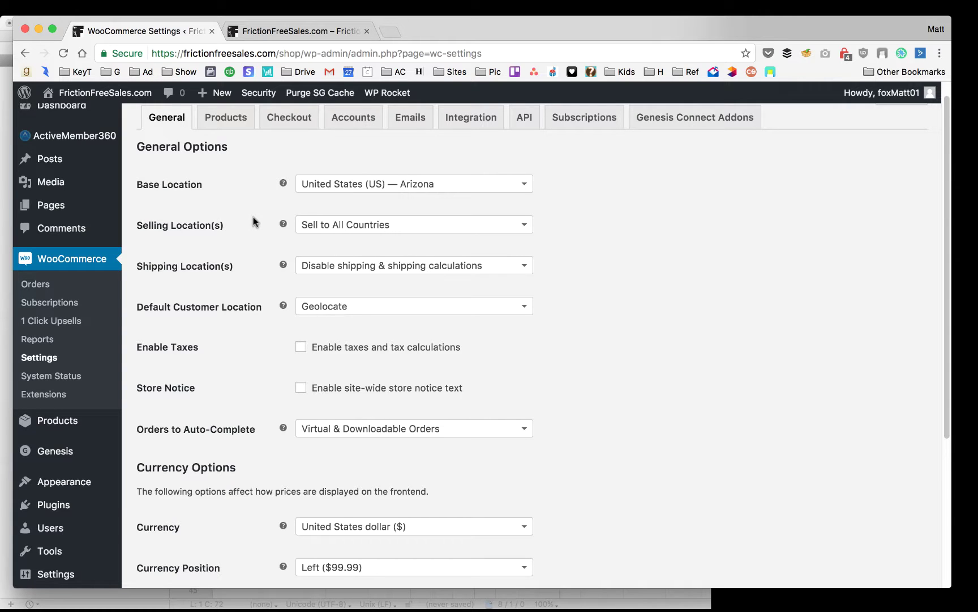
pyautogui.click(294, 33)
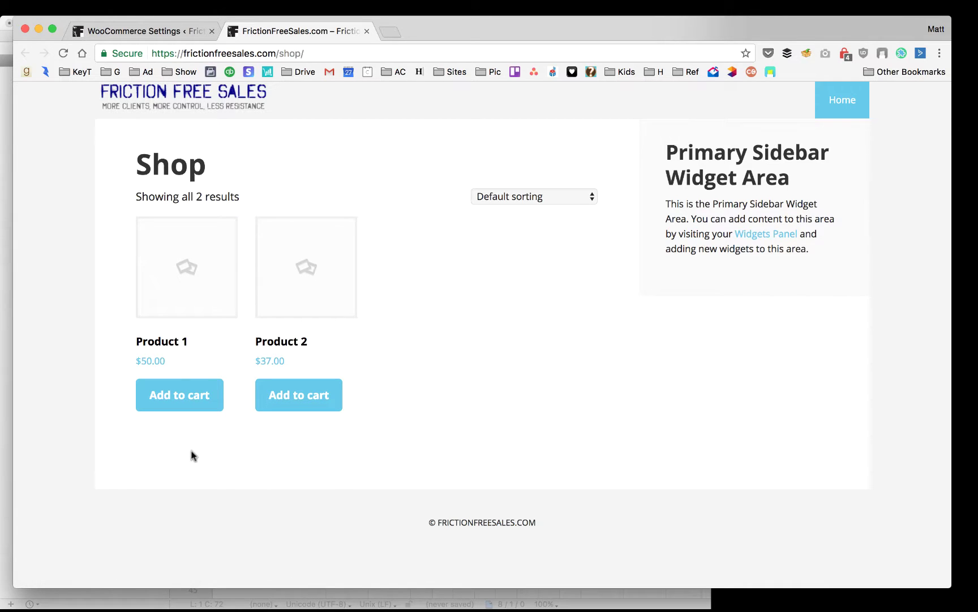
# Add Product 1 to the cart, correcting its quantity from 2 back to 1
pyautogui.click(186, 398)
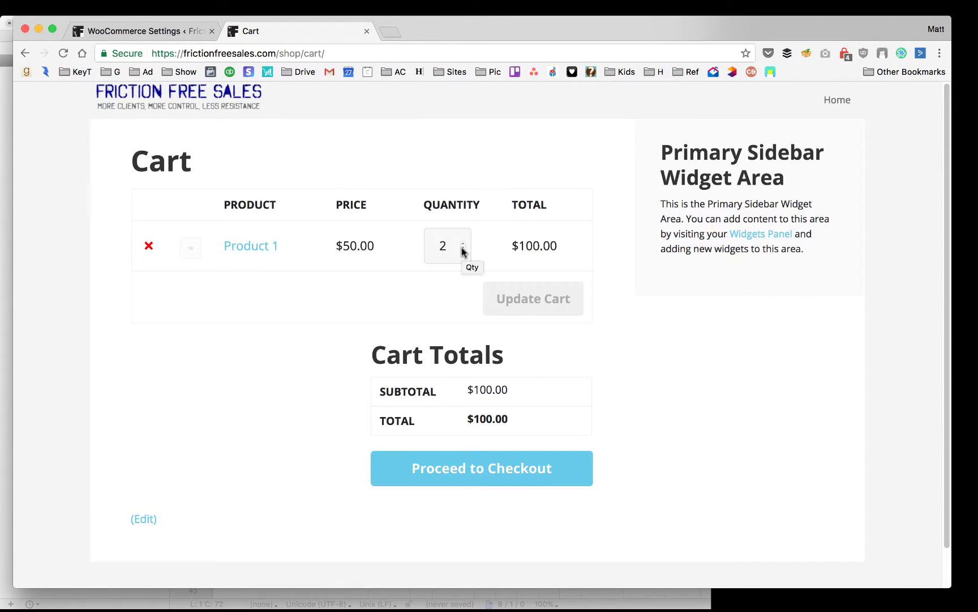
pyautogui.click(462, 248)
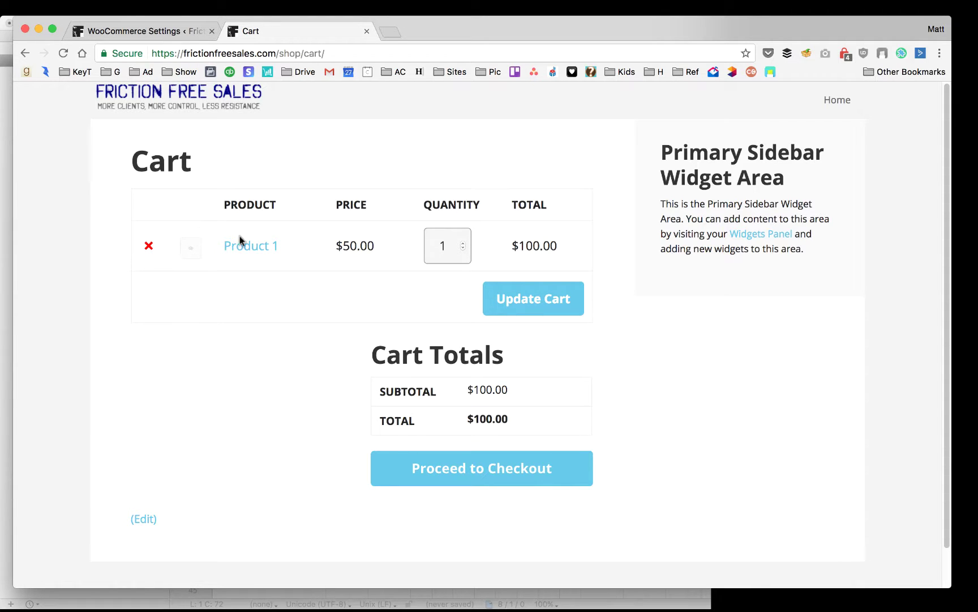
pyautogui.click(526, 299)
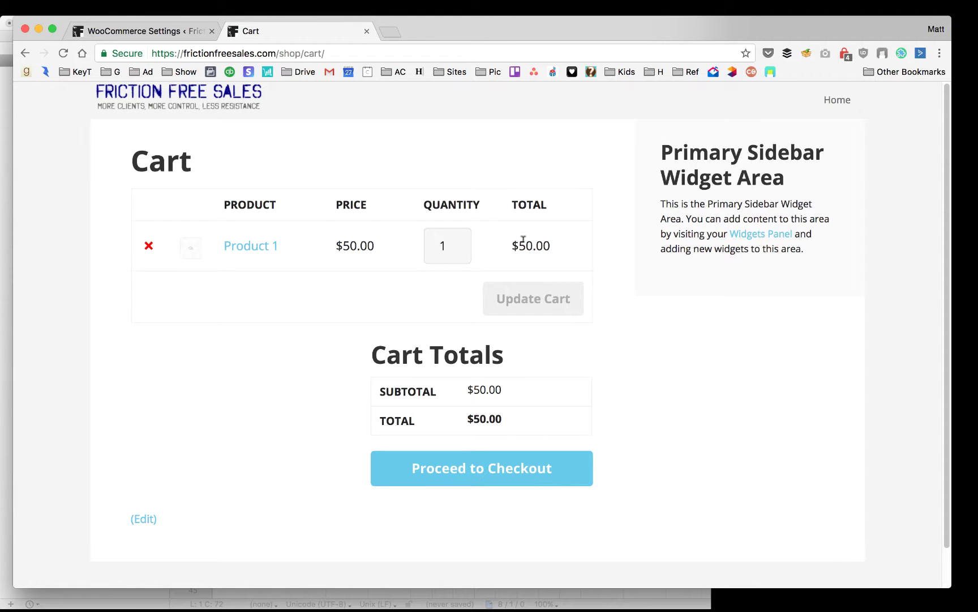
pyautogui.click(256, 245)
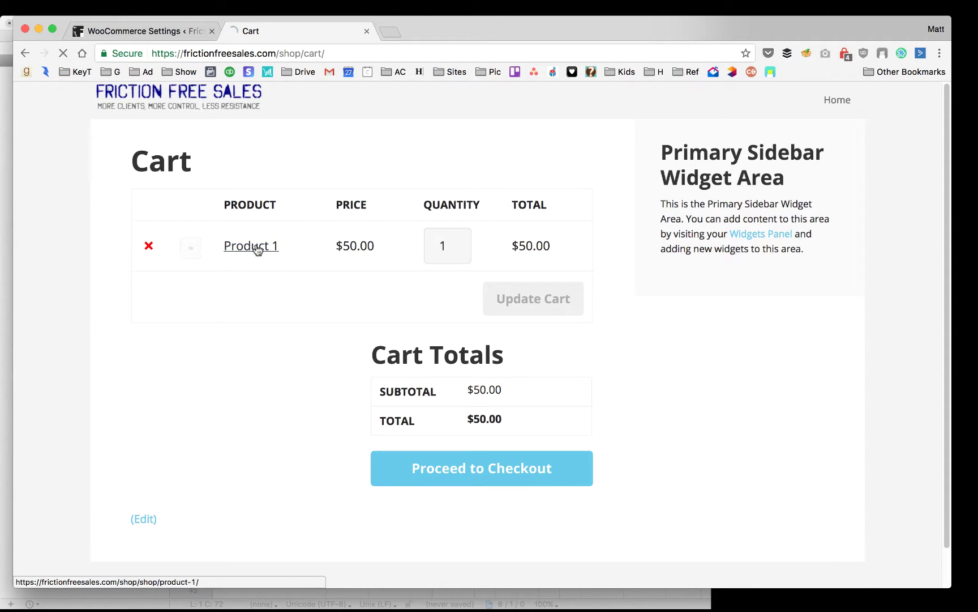
pyautogui.scroll(-2, 369, 286)
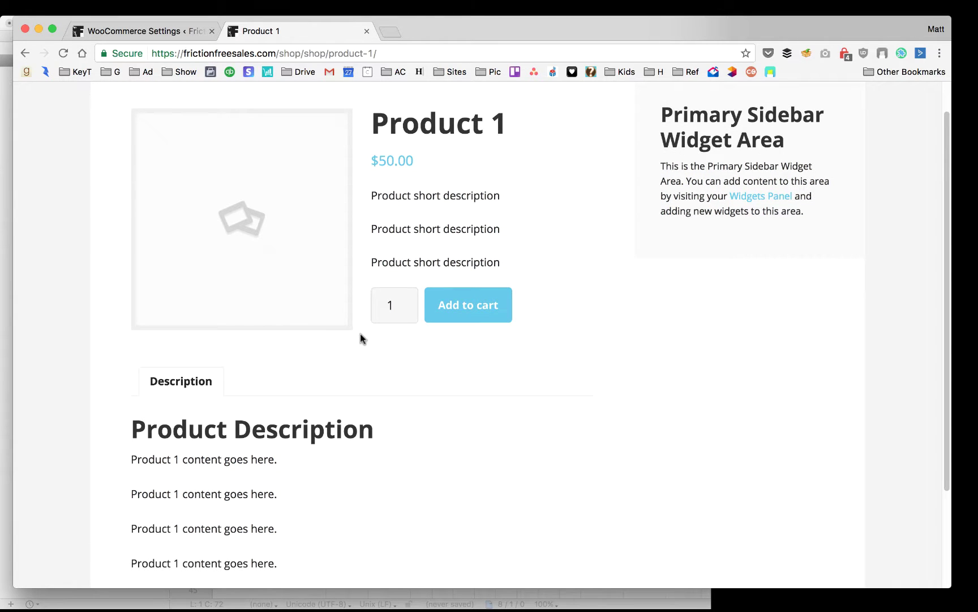
pyautogui.scroll(-5, 361, 217)
pyautogui.scroll(7, 360, 216)
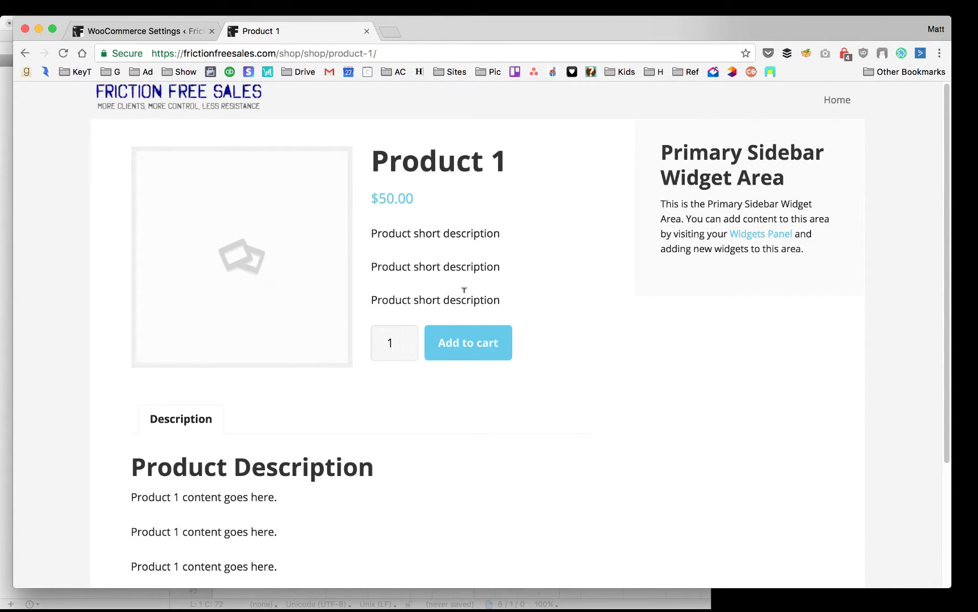
pyautogui.click(460, 348)
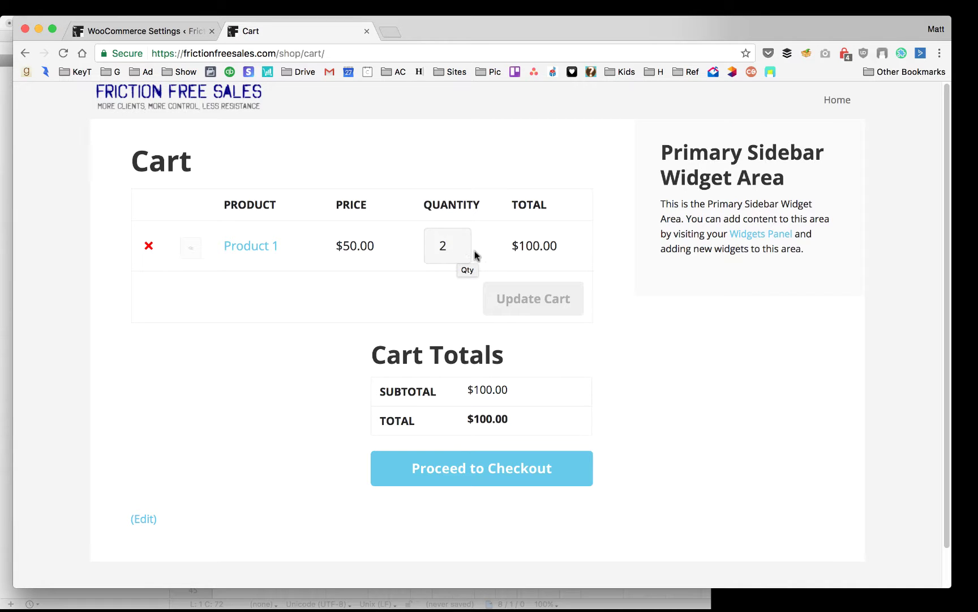
pyautogui.click(463, 249)
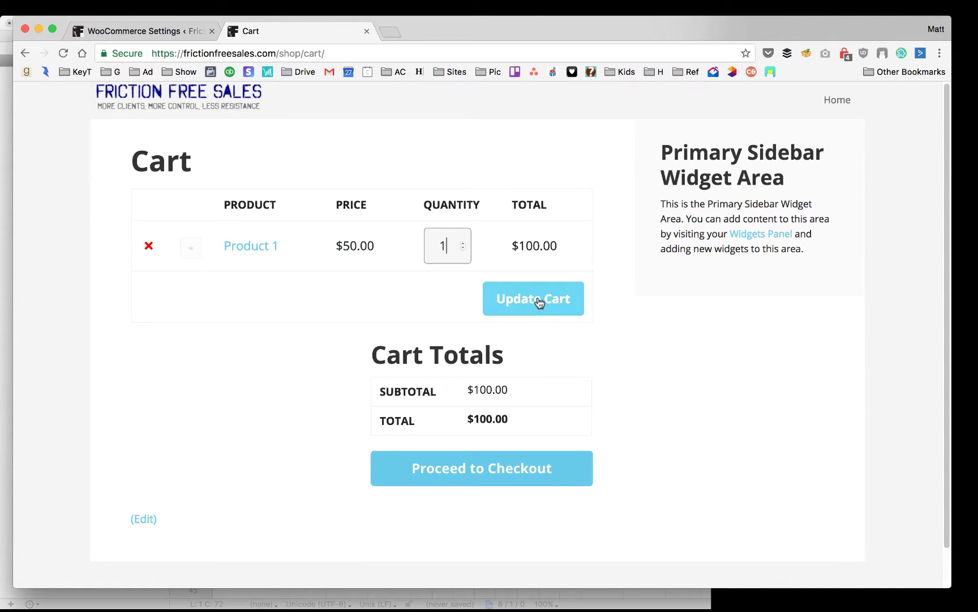
pyautogui.click(541, 303)
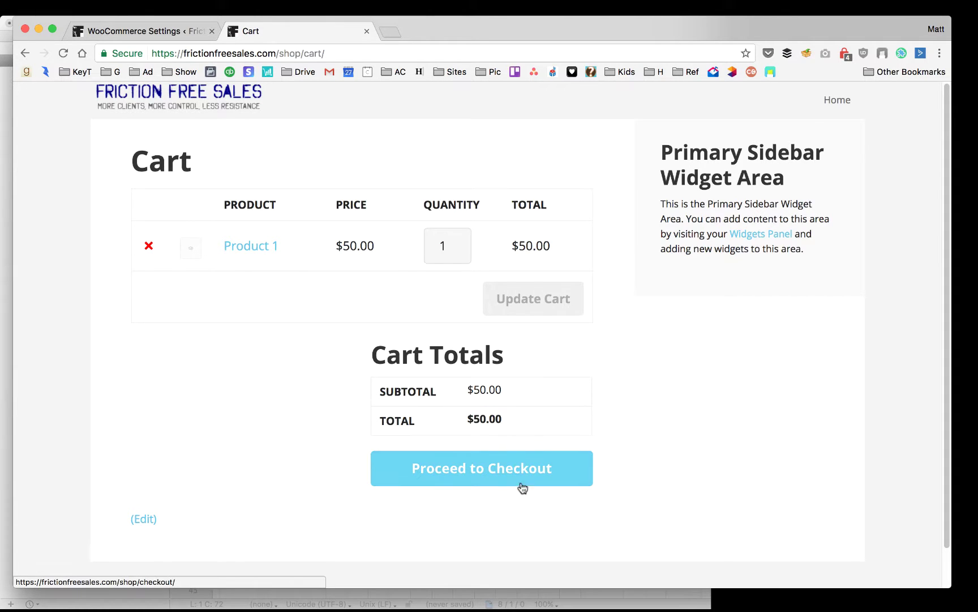
# Proceed from the cart to the Secure Checkout billing form, then return to WooCommerce settings
pyautogui.click(473, 474)
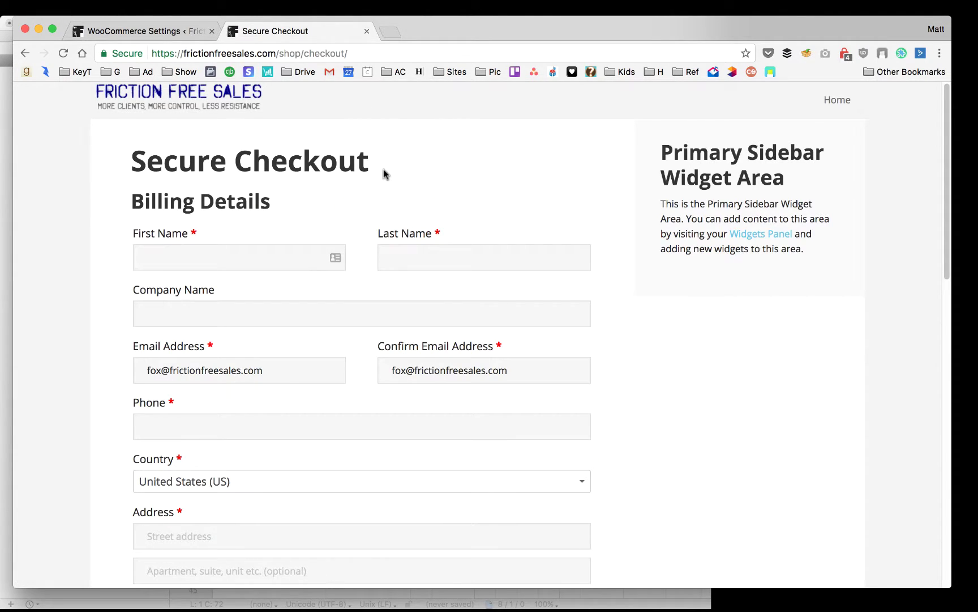
pyautogui.scroll(-15, 385, 170)
pyautogui.scroll(10, 385, 167)
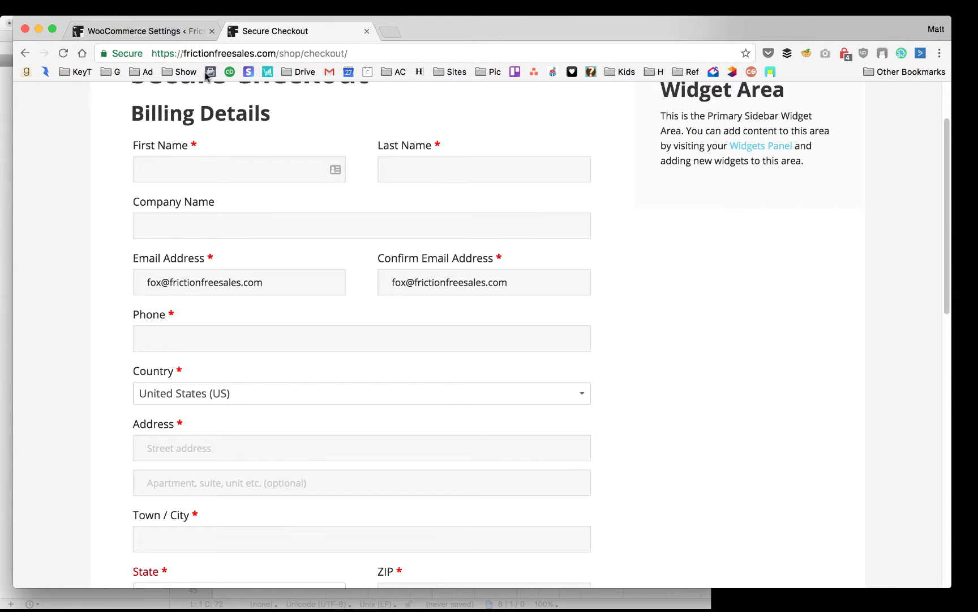
pyautogui.click(166, 31)
# Open Executive Pro's Theme Functions (functions.php) in the Appearance theme editor, then bring BBEdit forward
pyautogui.scroll(-1, 240, 280)
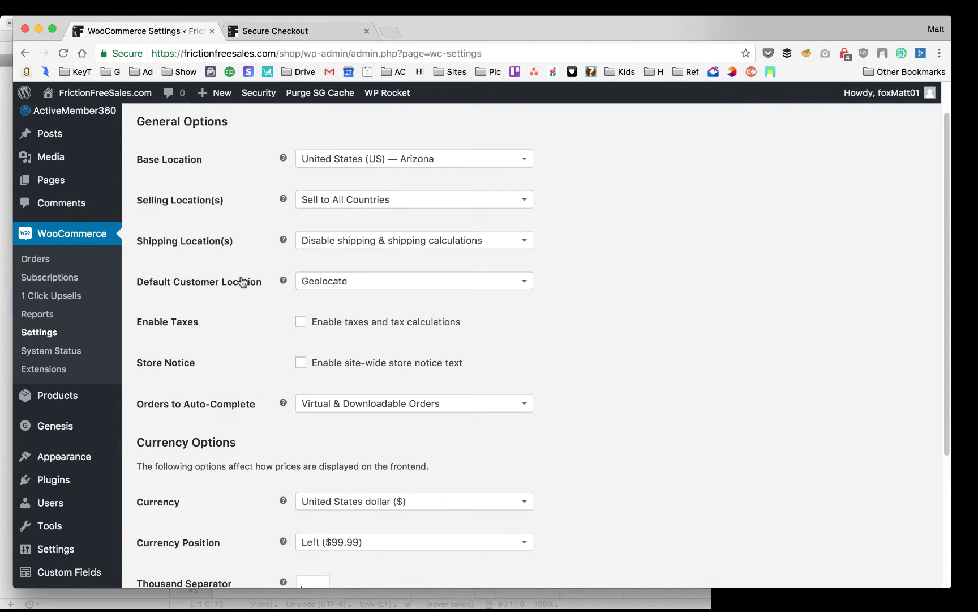
pyautogui.scroll(-6, 167, 395)
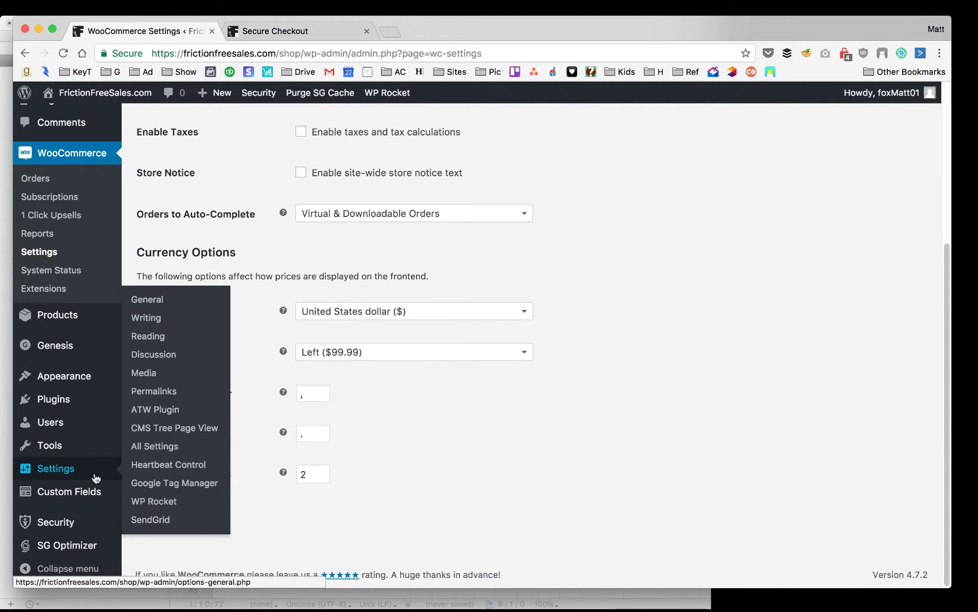
pyautogui.moveTo(79, 378)
pyautogui.click(144, 487)
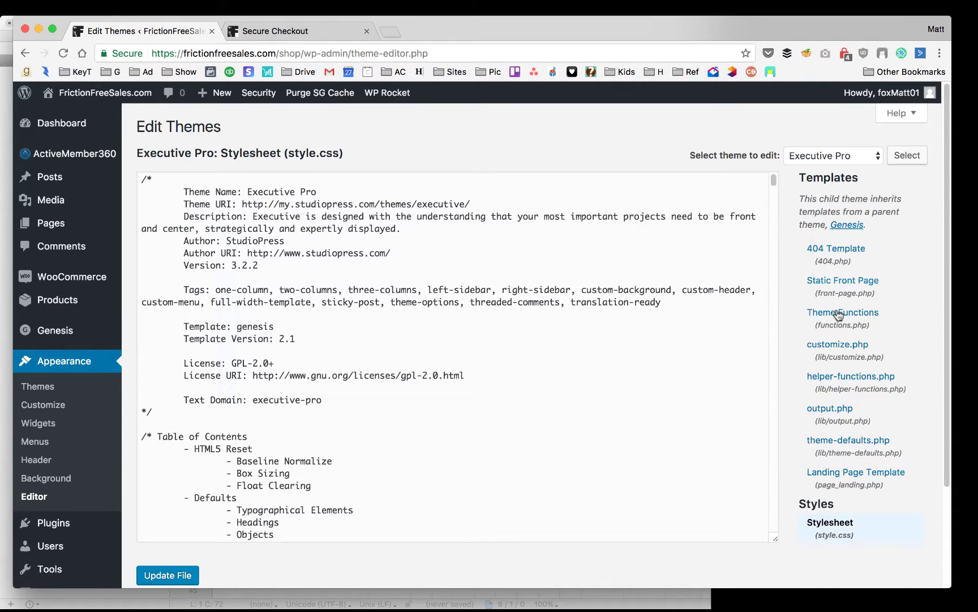
pyautogui.click(821, 317)
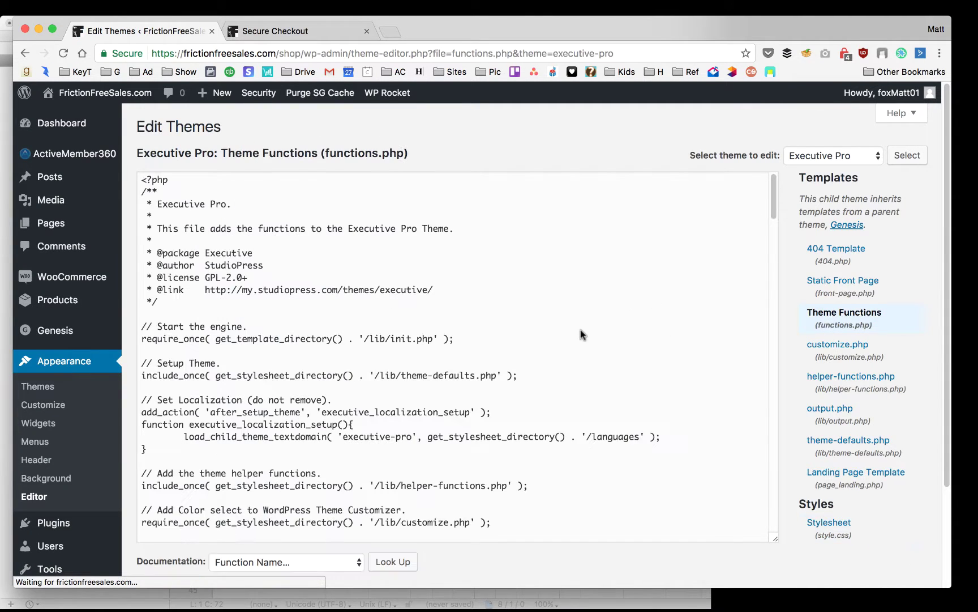
pyautogui.click(576, 593)
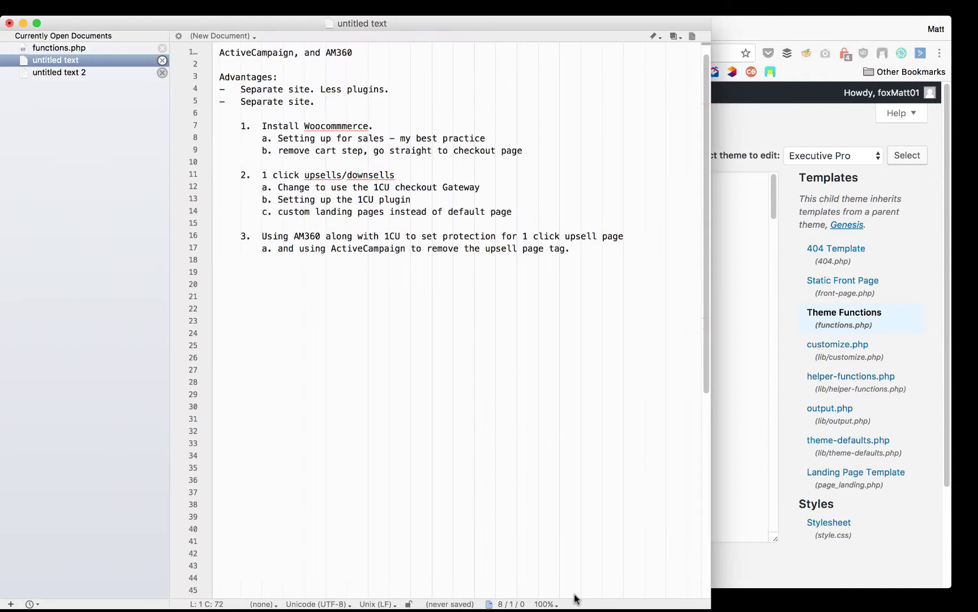
# Open functions.php and uncomment the one-product-in-cart add_filter on line 205
pyautogui.click(91, 49)
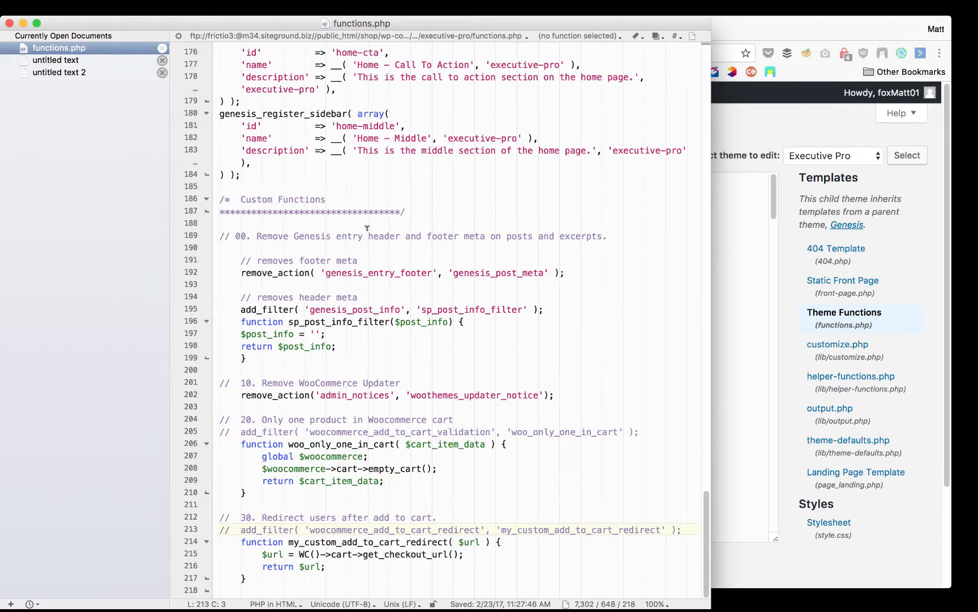
pyautogui.moveTo(293, 580); pyautogui.dragTo(183, 424)
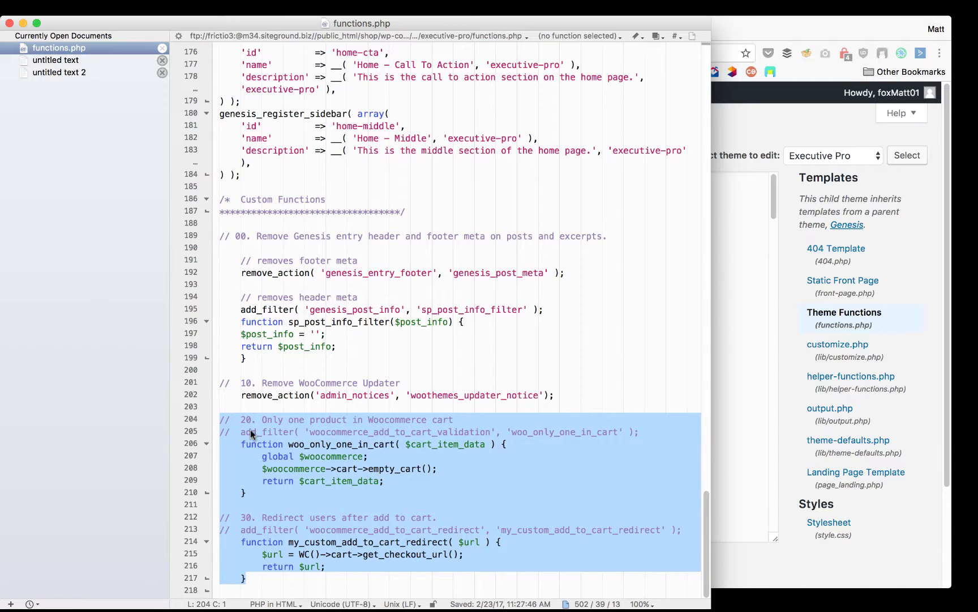
pyautogui.click(290, 432)
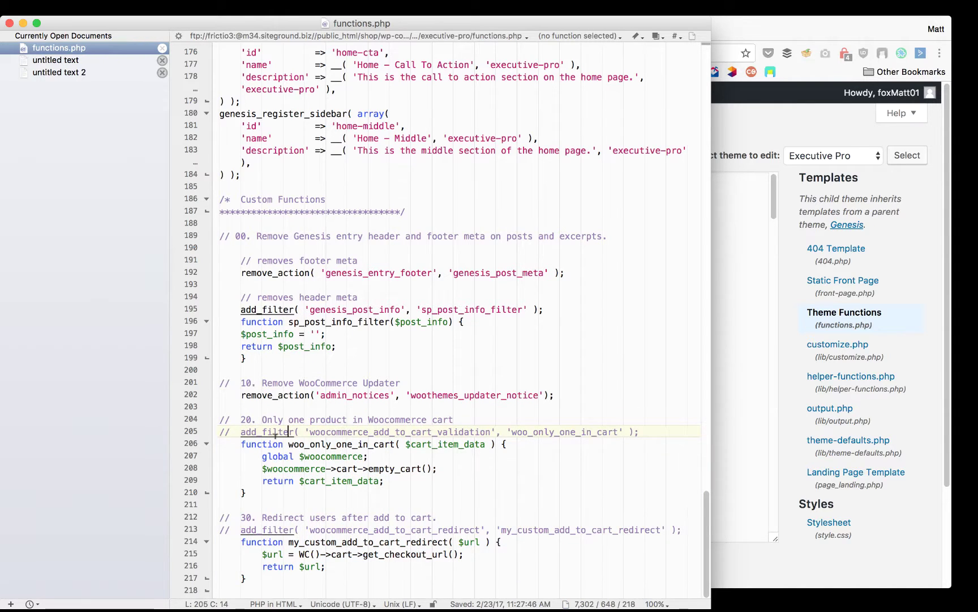
pyautogui.click(229, 431)
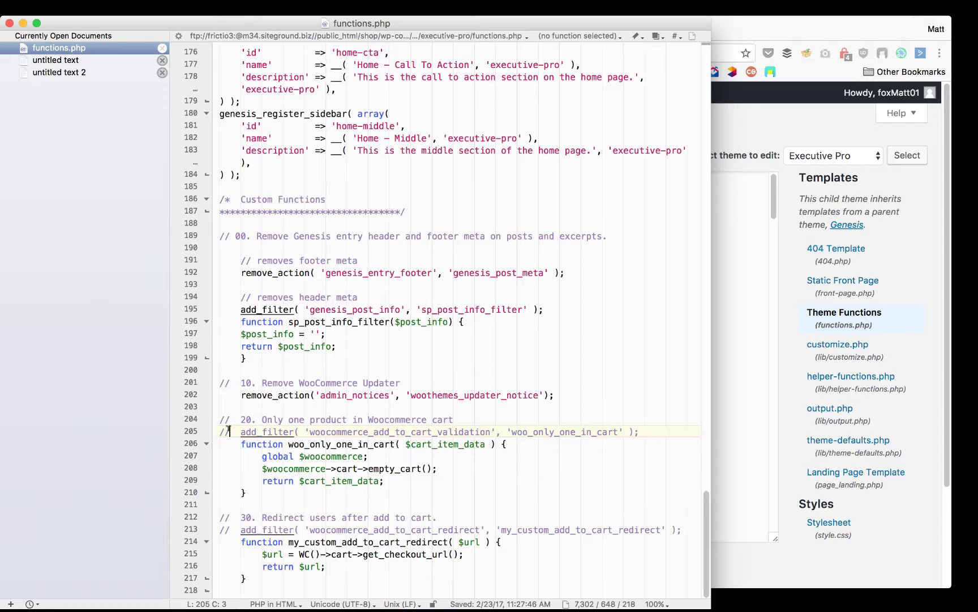
pyautogui.moveTo(229, 431); pyautogui.dragTo(217, 432)
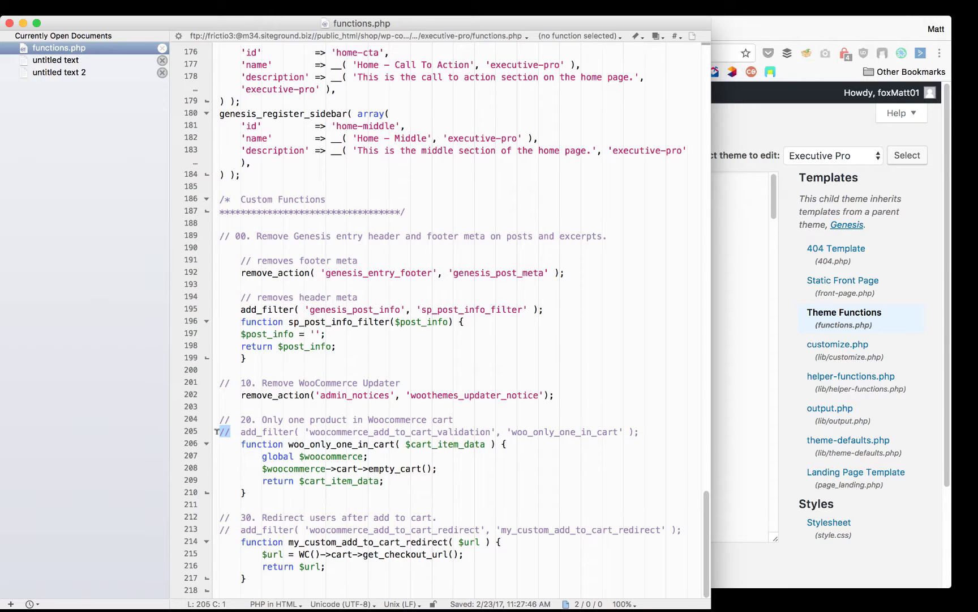
pyautogui.click(225, 431)
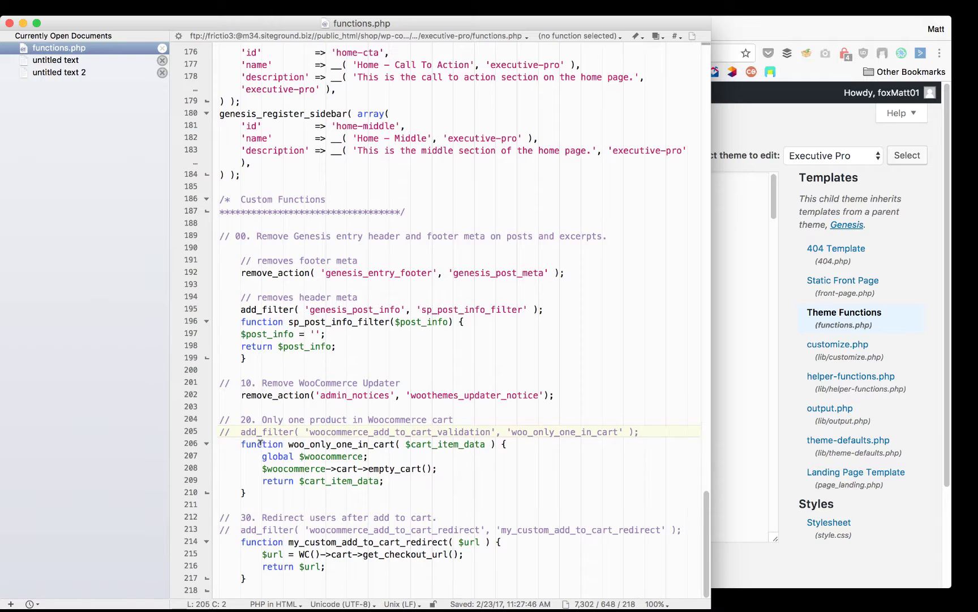
pyautogui.press('BackSpace')
pyautogui.press('Delete')
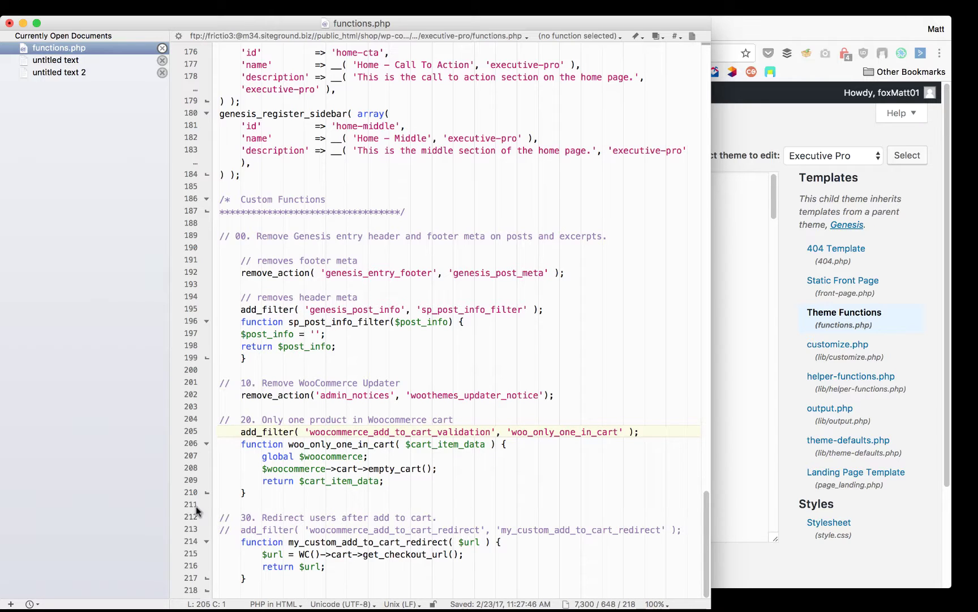
# Uncomment the add-to-cart redirect add_filter on line 213 and save functions.php
pyautogui.click(224, 529)
pyautogui.press('BackSpace')
pyautogui.press('Delete')
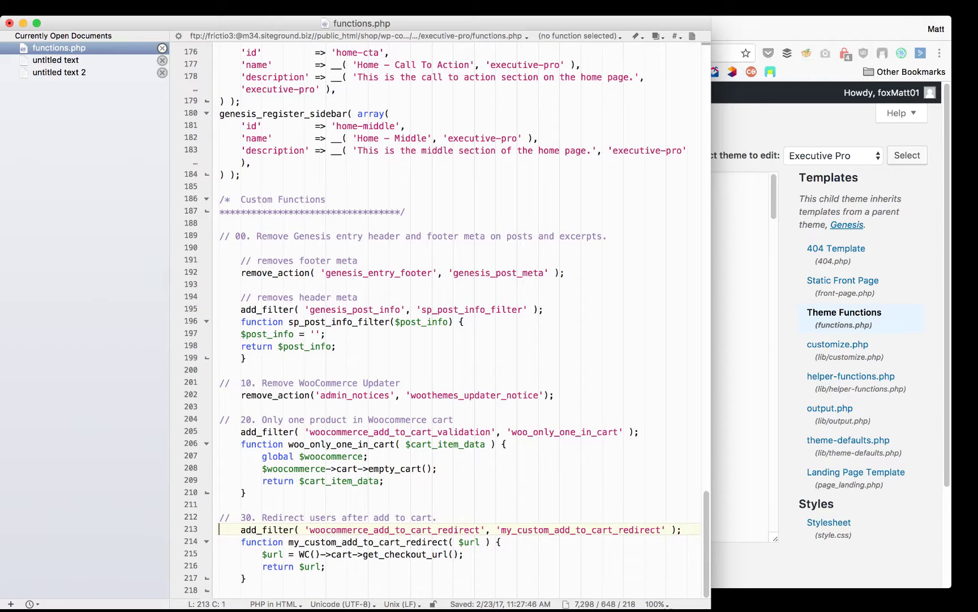
pyautogui.press('super+s')
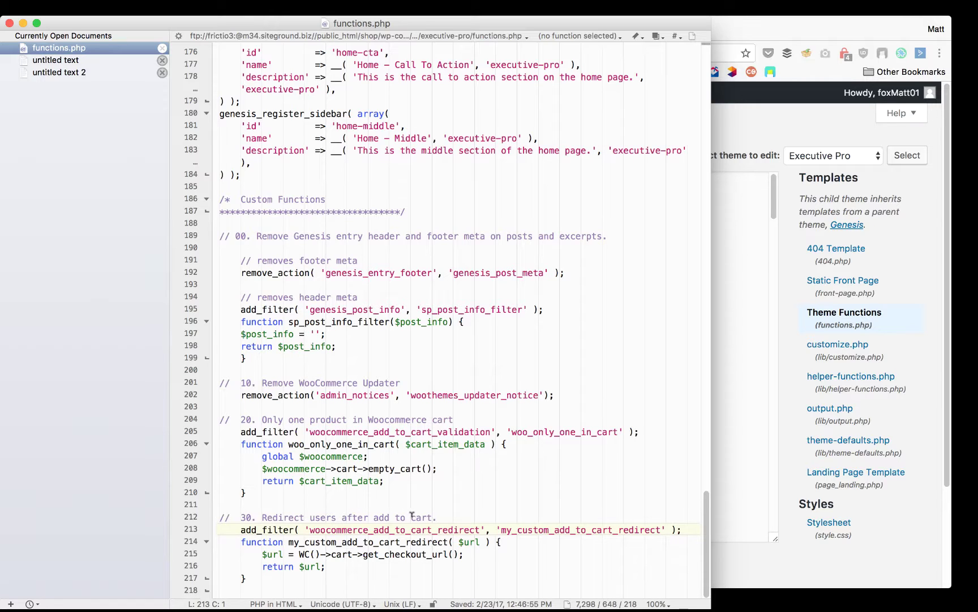
pyautogui.click(739, 132)
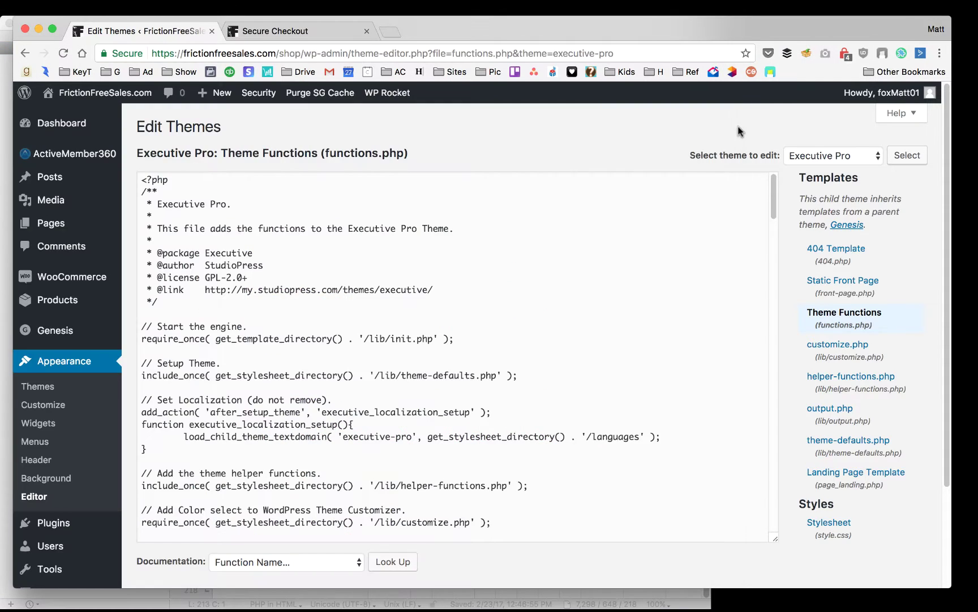
# From the Secure Checkout tab, go to the shop and add Product 1 to the cart
pyautogui.click(287, 32)
pyautogui.scroll(3, 371, 183)
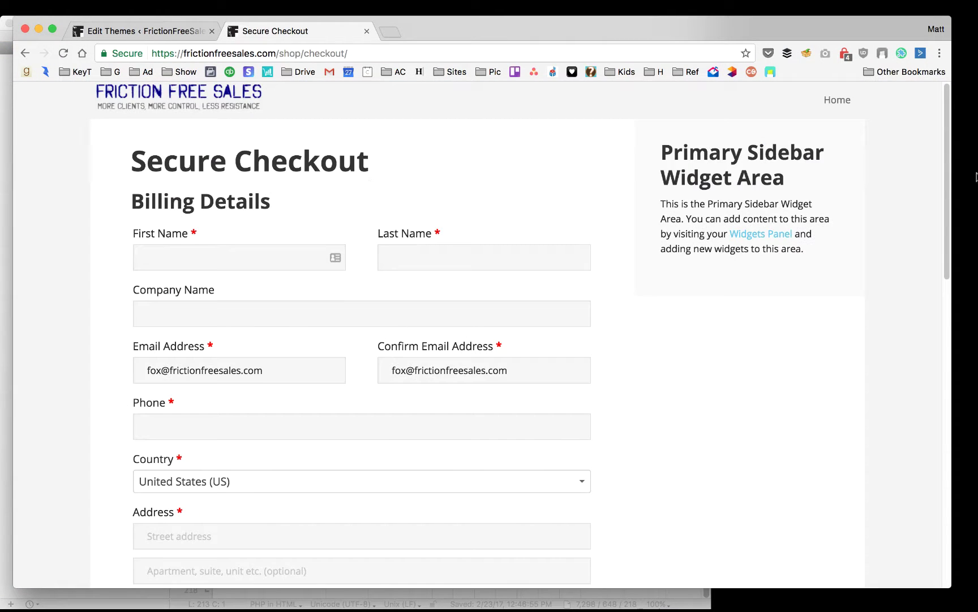
pyautogui.click(838, 102)
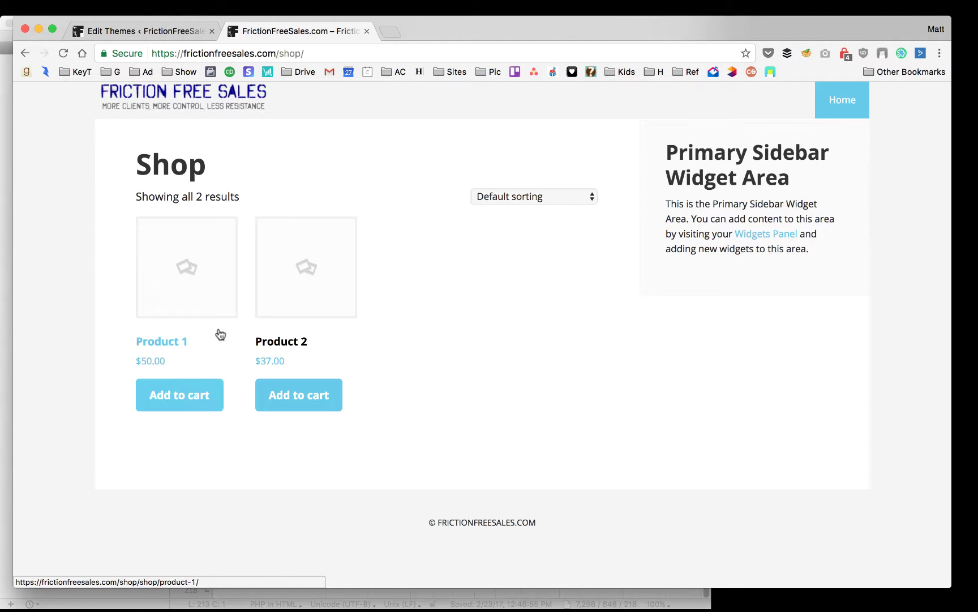
pyautogui.click(181, 395)
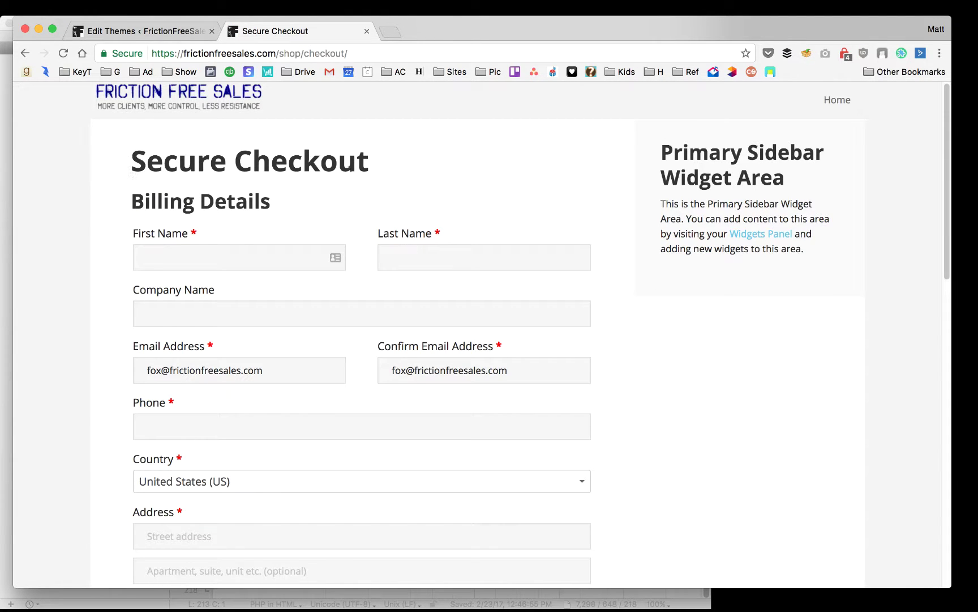
# Confirm the checkout order lists only Product 1 at $50, then return to Edit Themes
pyautogui.moveTo(125, 160); pyautogui.dragTo(365, 171)
pyautogui.scroll(-3, 365, 171)
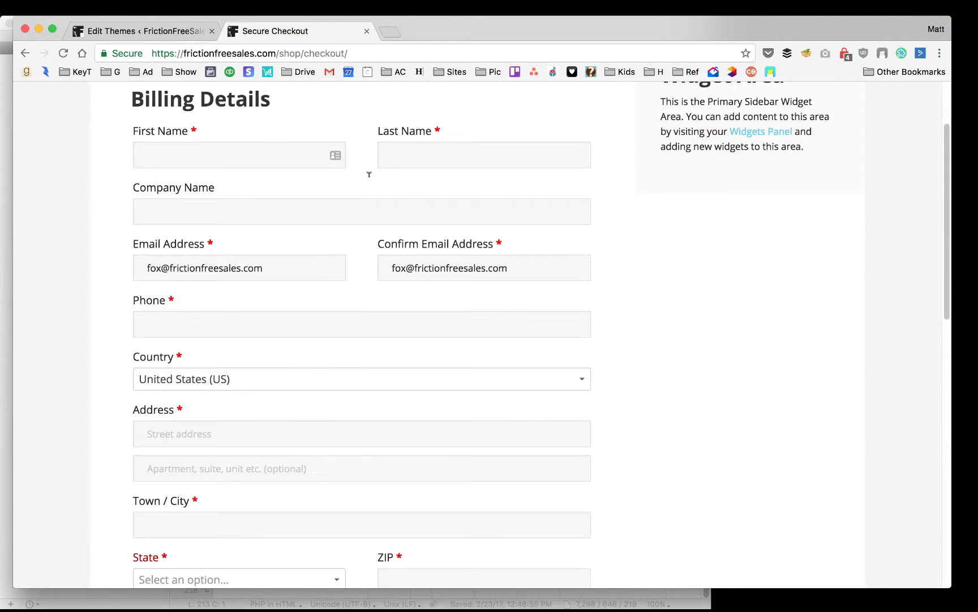
pyautogui.scroll(-15, 336, 250)
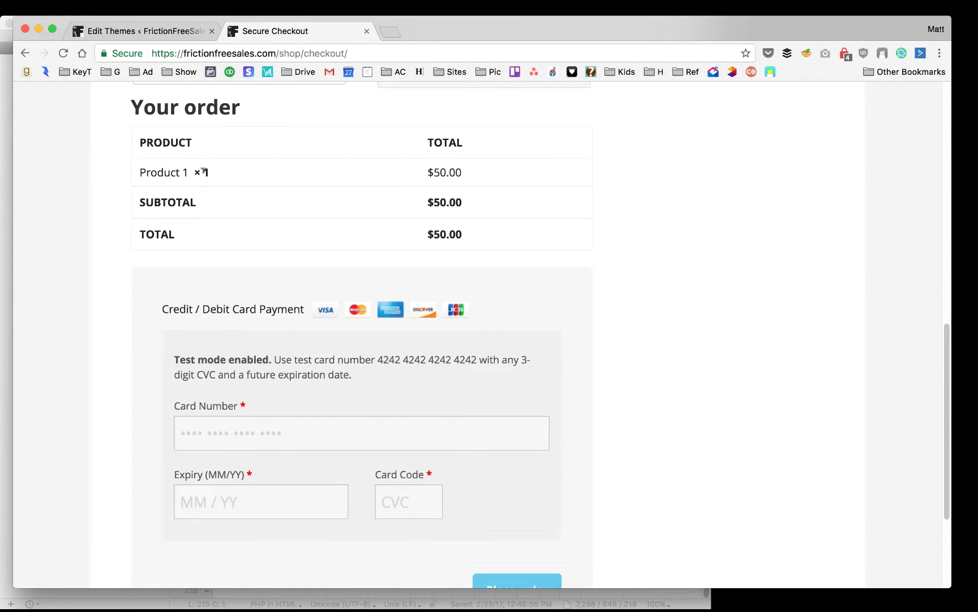
pyautogui.moveTo(217, 173); pyautogui.dragTo(127, 170)
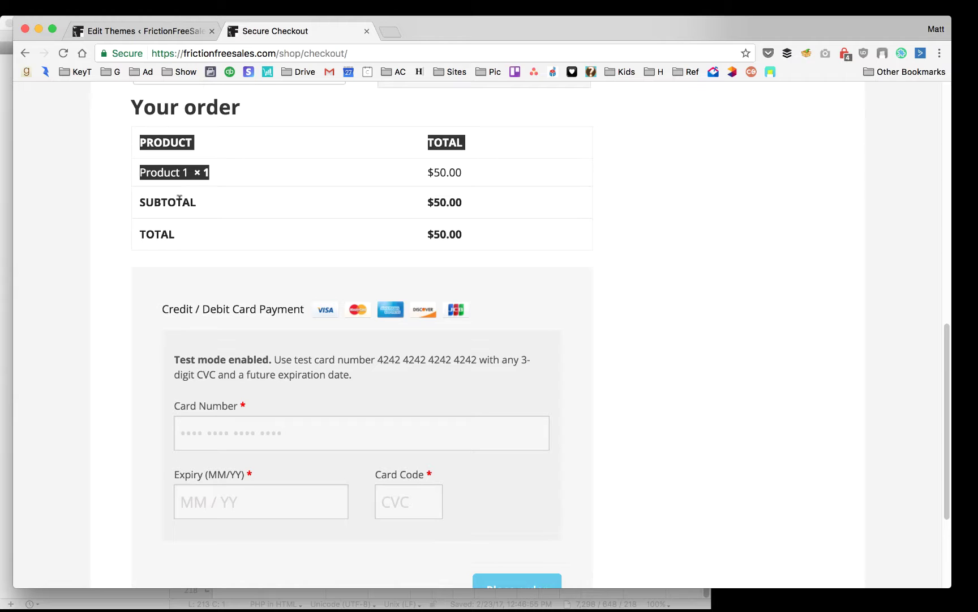
pyautogui.click(282, 167)
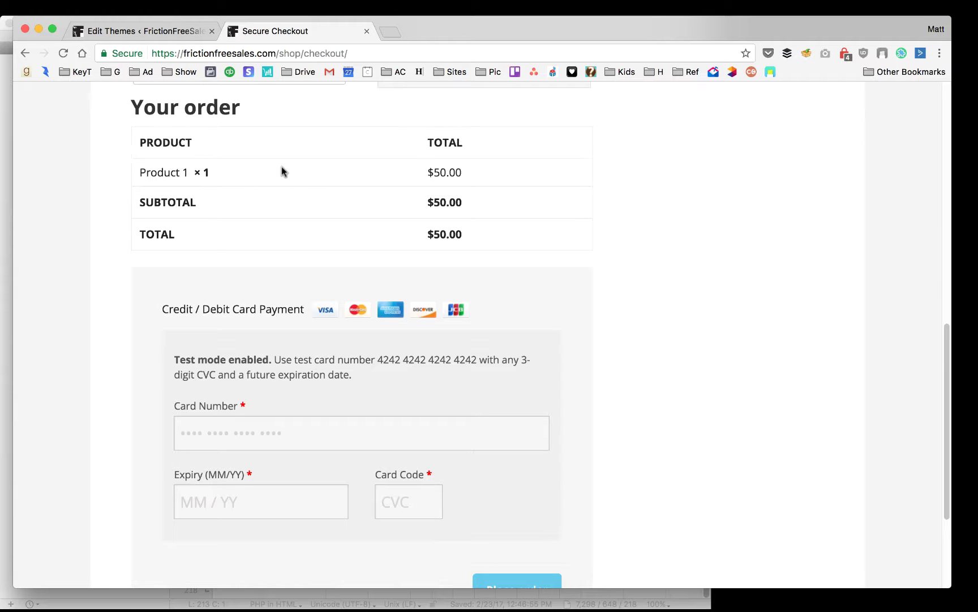
pyautogui.scroll(-2, 304, 165)
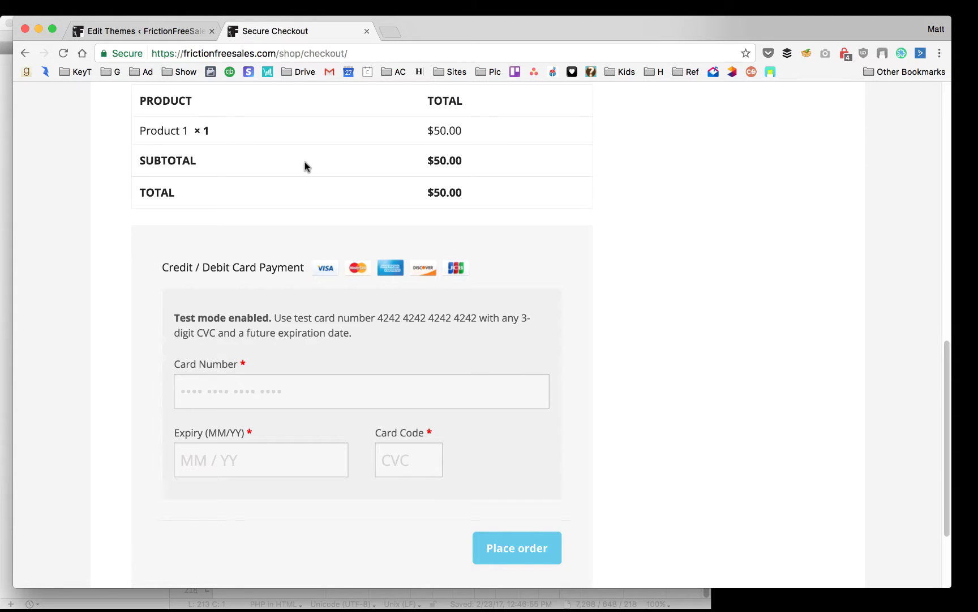
pyautogui.press('super+Tab')
pyautogui.click(801, 291)
pyautogui.click(153, 32)
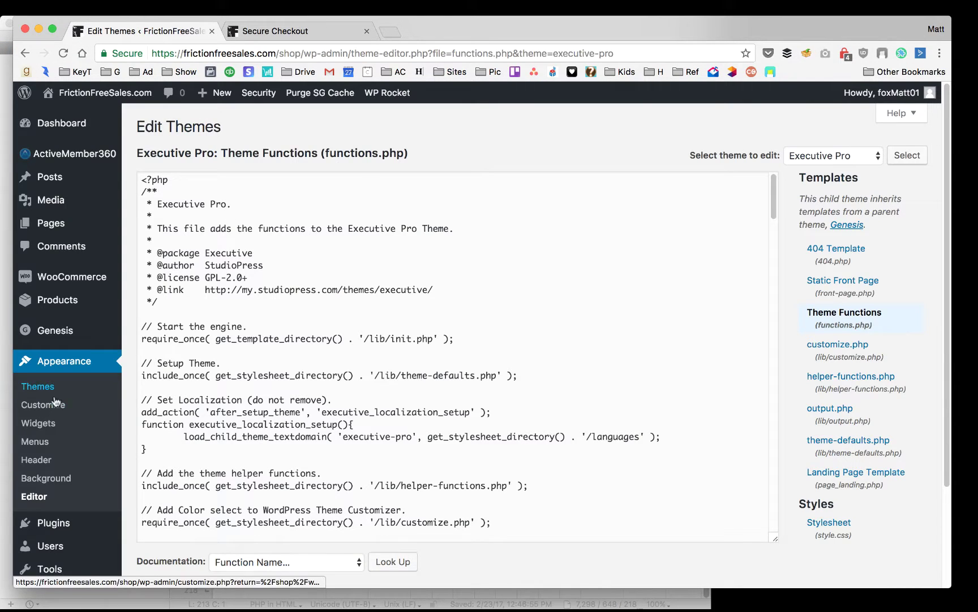
# Reload functions.php in the theme editor and review the one-product and redirect code blocks
pyautogui.click(846, 317)
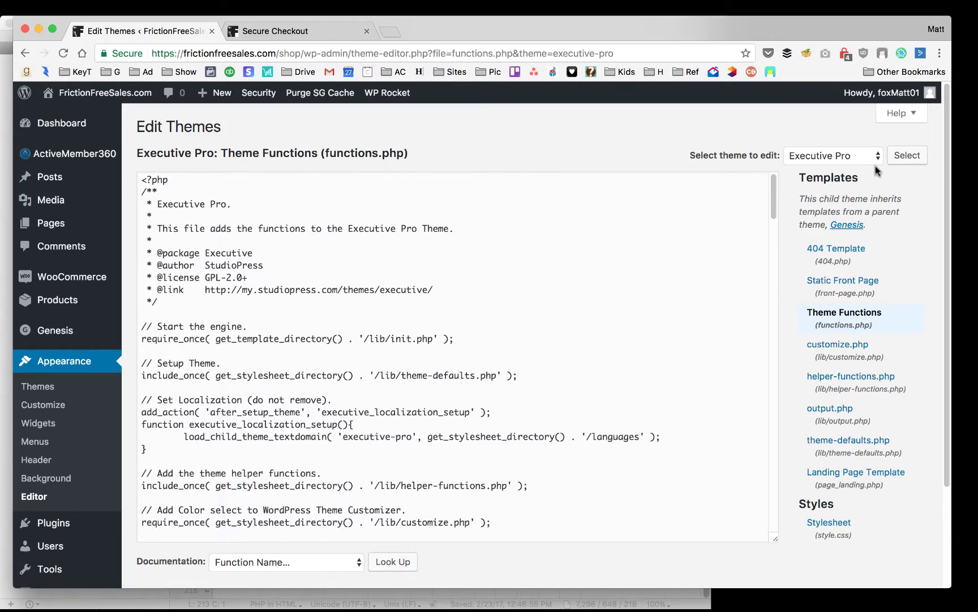
pyautogui.moveTo(774, 207); pyautogui.dragTo(776, 536)
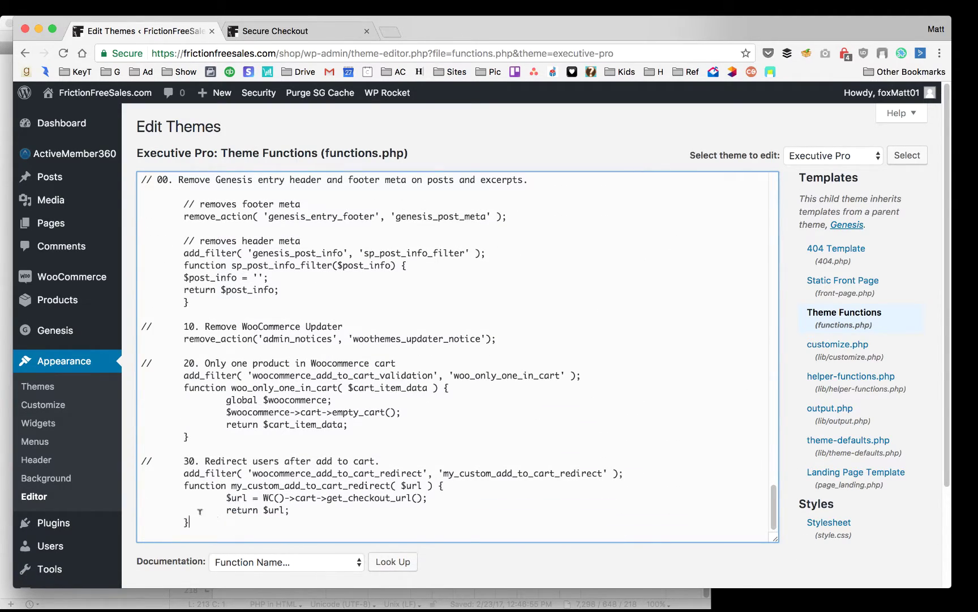
pyautogui.moveTo(215, 520); pyautogui.dragTo(224, 371)
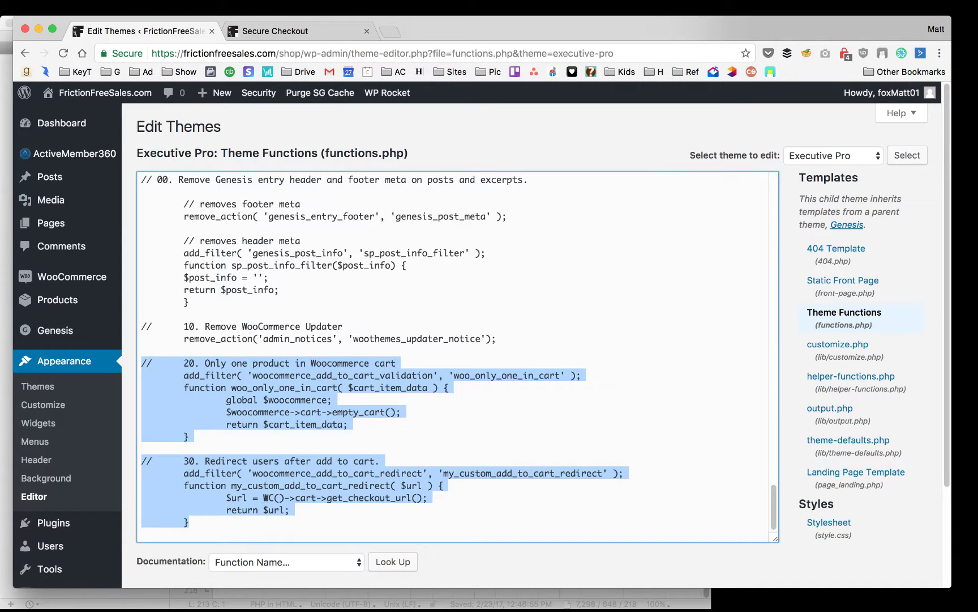
pyautogui.click(268, 497)
pyautogui.click(249, 471)
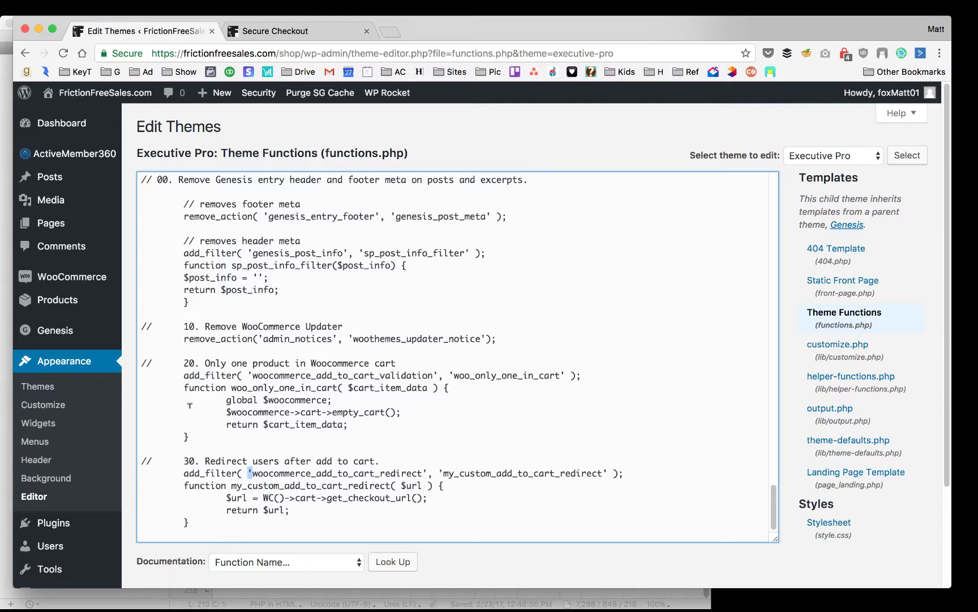
# Check the live checkout page, then open the untitled outline notes in BBEdit
pyautogui.click(294, 30)
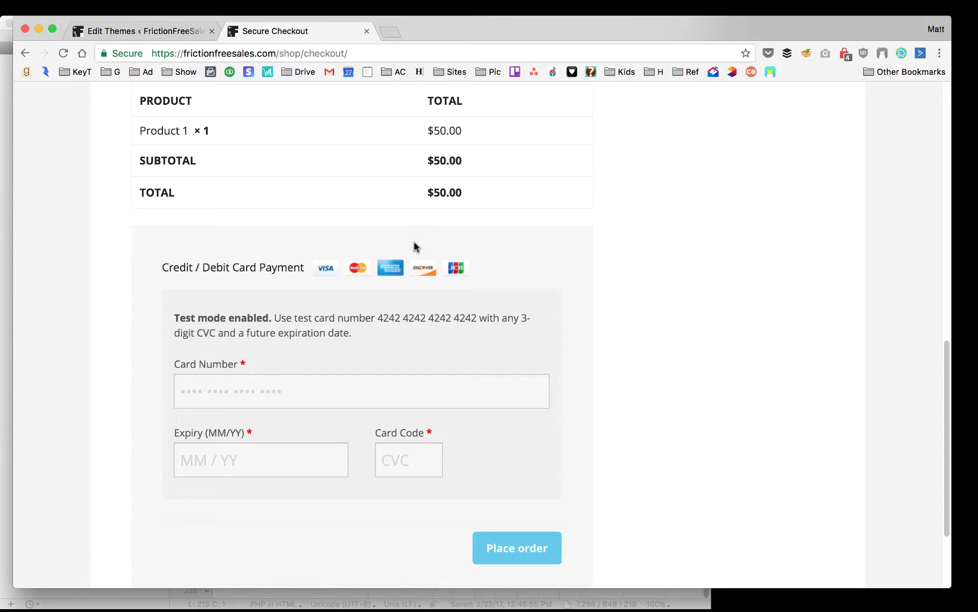
pyautogui.press('super+Tab')
pyautogui.click(84, 59)
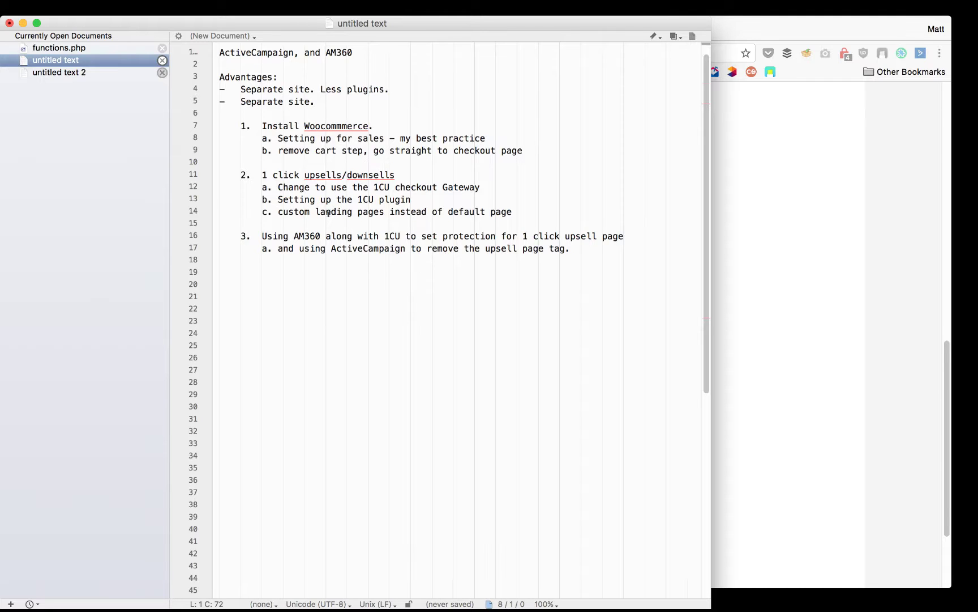
# Bring Chrome forward and return to the Edit Themes tab showing functions.php
pyautogui.click(816, 260)
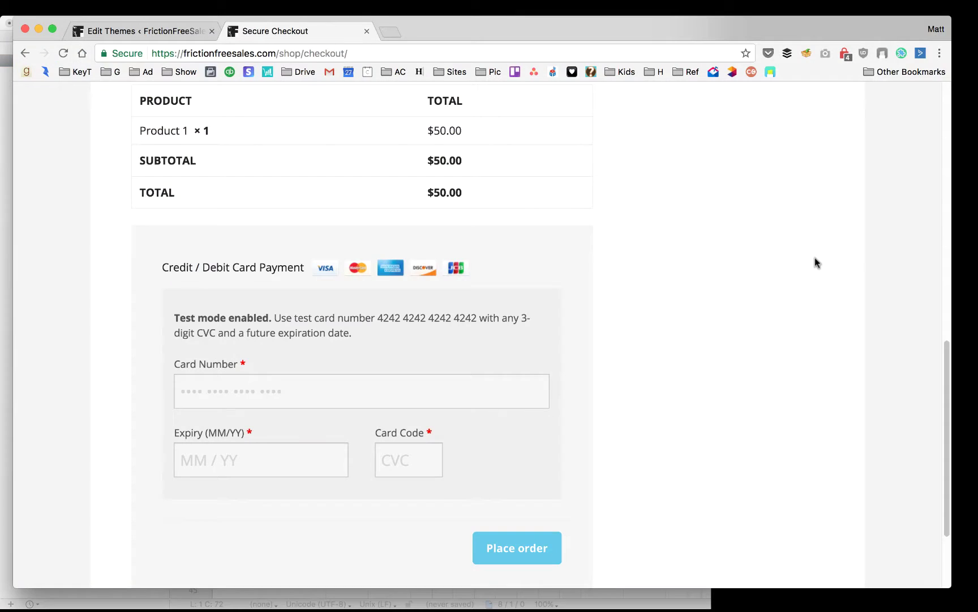
pyautogui.click(158, 31)
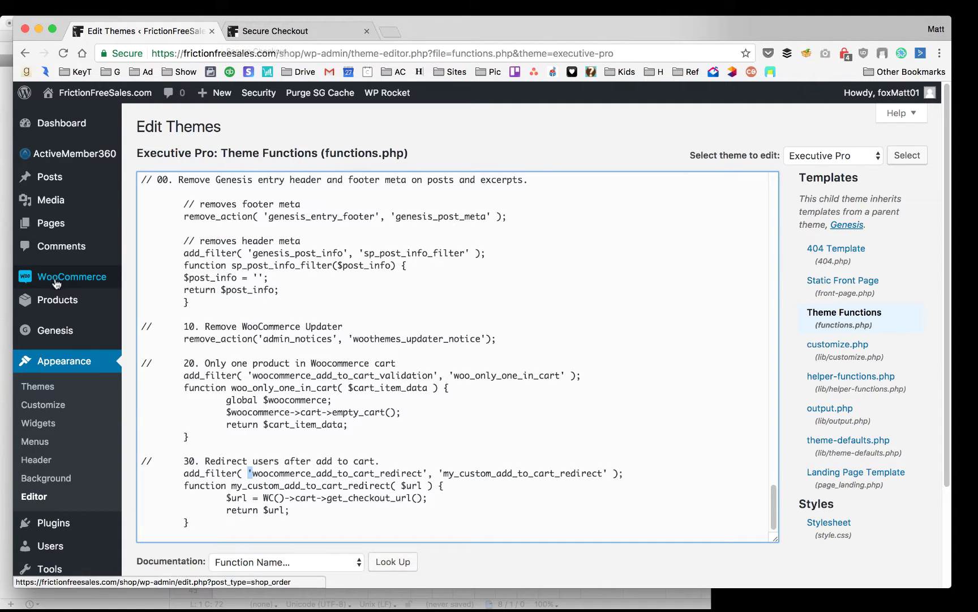
# Open WooCommerce > 1 Click Upsells and start the Create Checkout Funnel form
pyautogui.moveTo(62, 280)
pyautogui.click(175, 318)
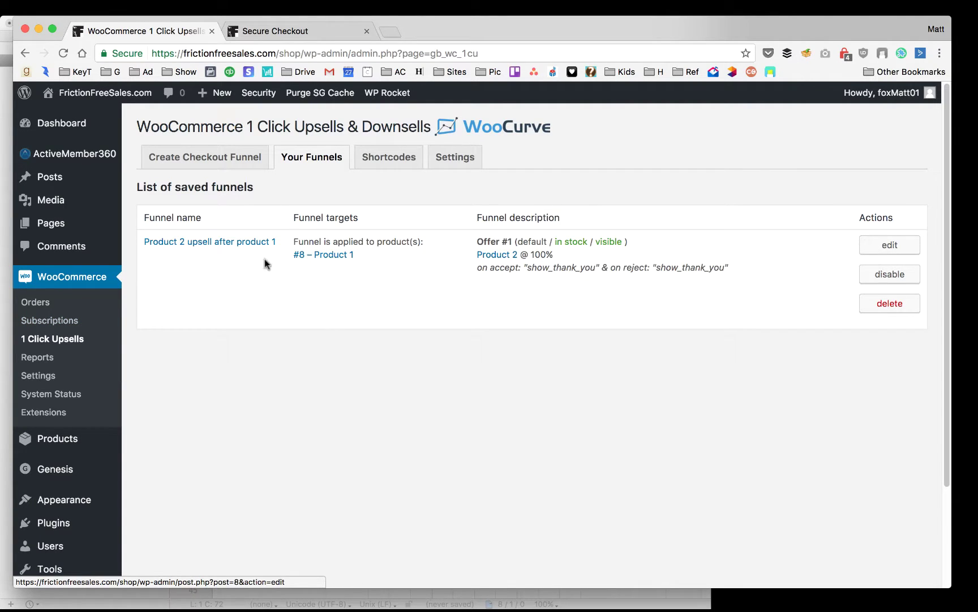
pyautogui.click(210, 162)
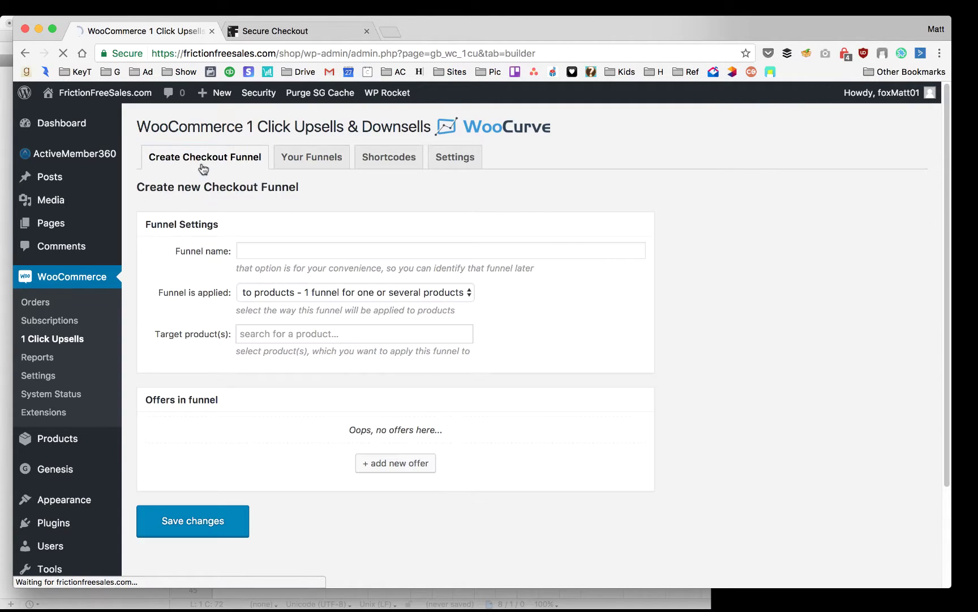
# Name the funnel 'test funnel', keep it applied to products, and target #12 – Product 2
pyautogui.click(265, 249)
pyautogui.write('test ')
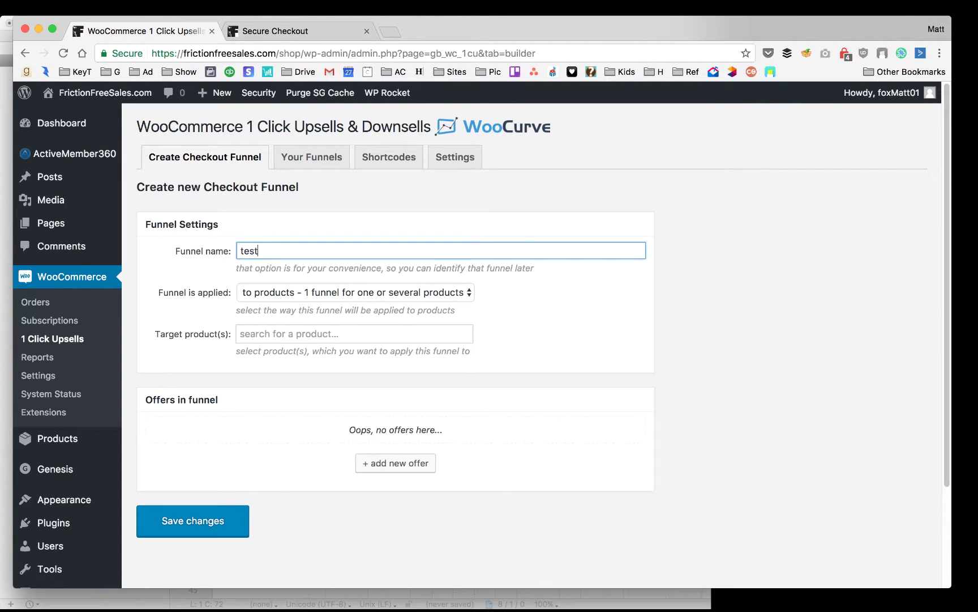
pyautogui.write('funnel')
pyautogui.click(294, 293)
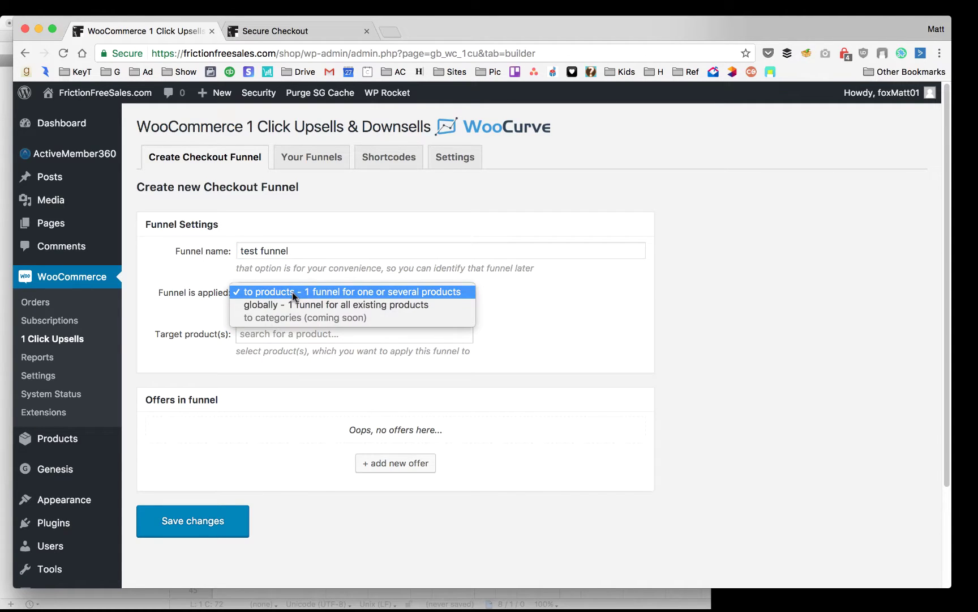
pyautogui.click(294, 292)
pyautogui.click(288, 335)
pyautogui.write('p')
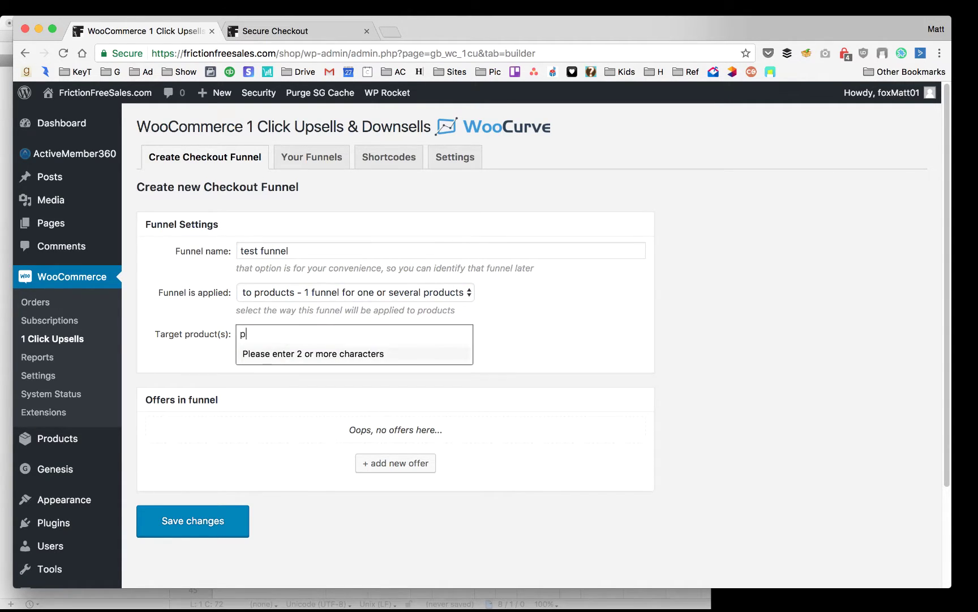
pyautogui.write('rod')
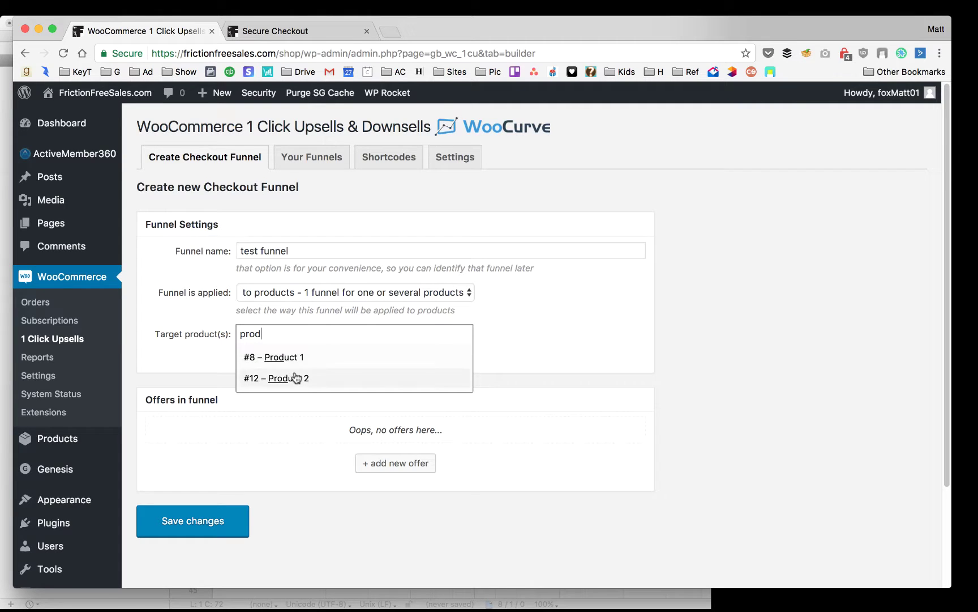
pyautogui.click(295, 377)
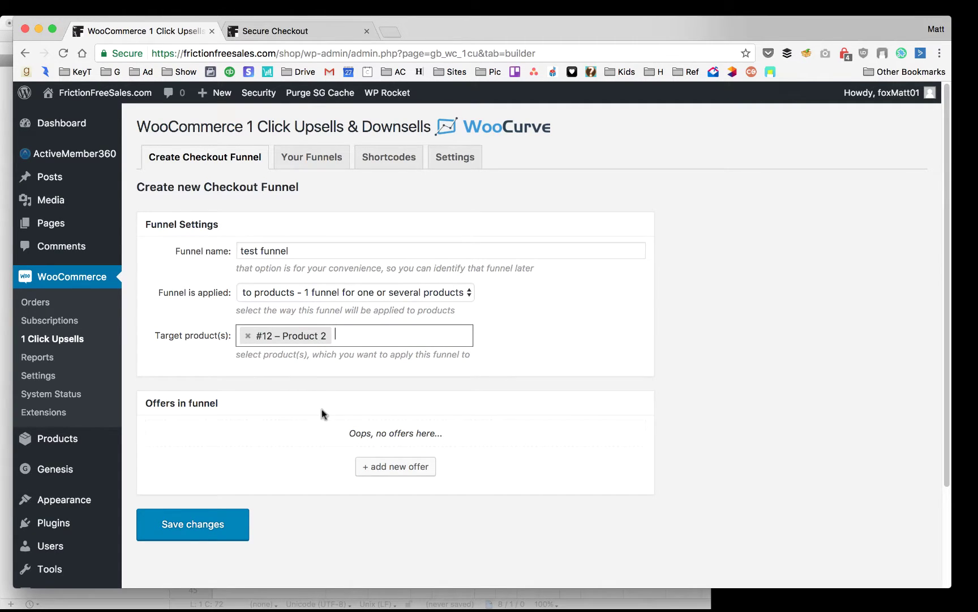
# Add offer #1 with #8 – Product 1 at 100% price
pyautogui.click(395, 466)
pyautogui.scroll(-2, 300, 401)
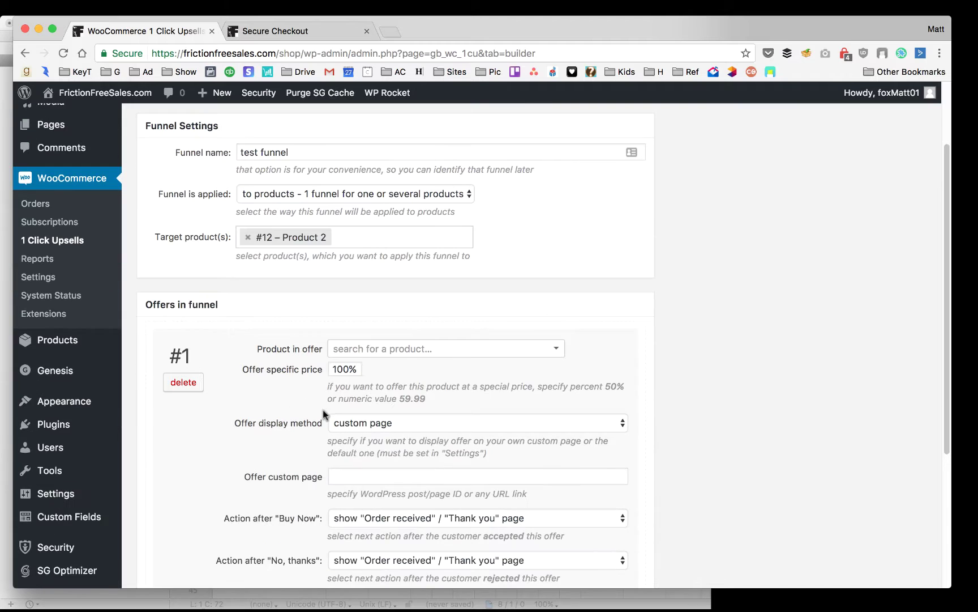
pyautogui.scroll(-1, 436, 356)
pyautogui.click(417, 280)
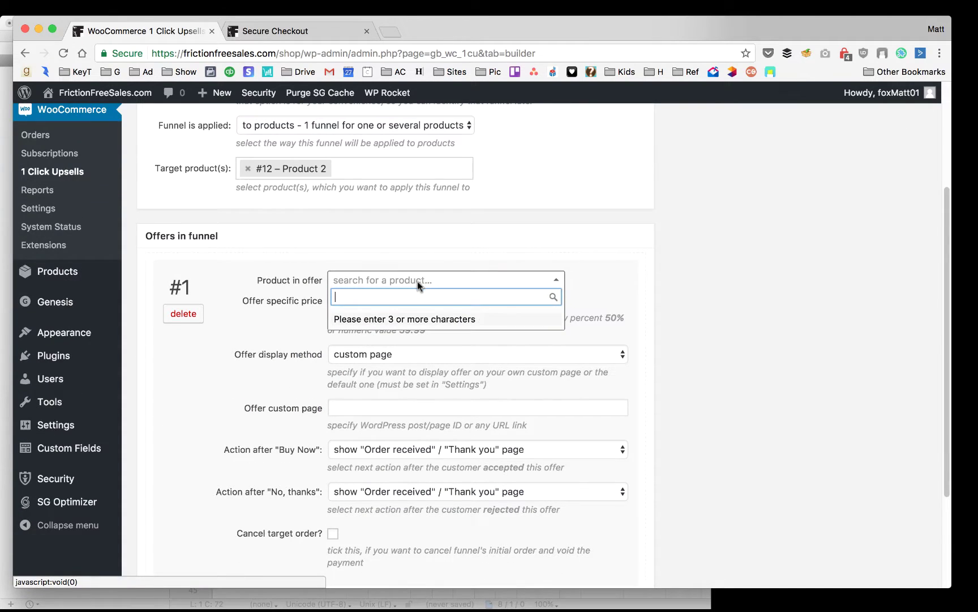
pyautogui.write('product')
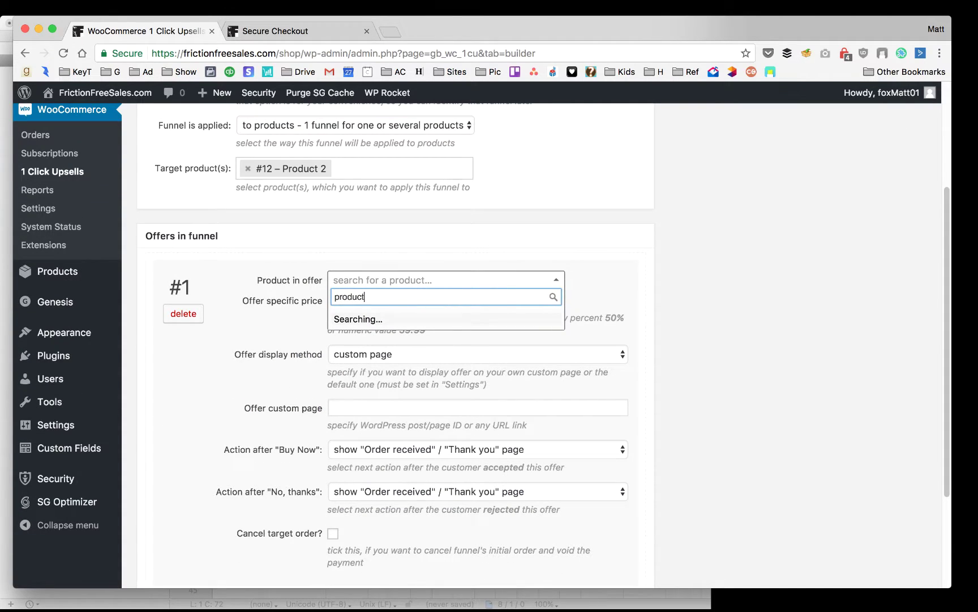
pyautogui.click(413, 323)
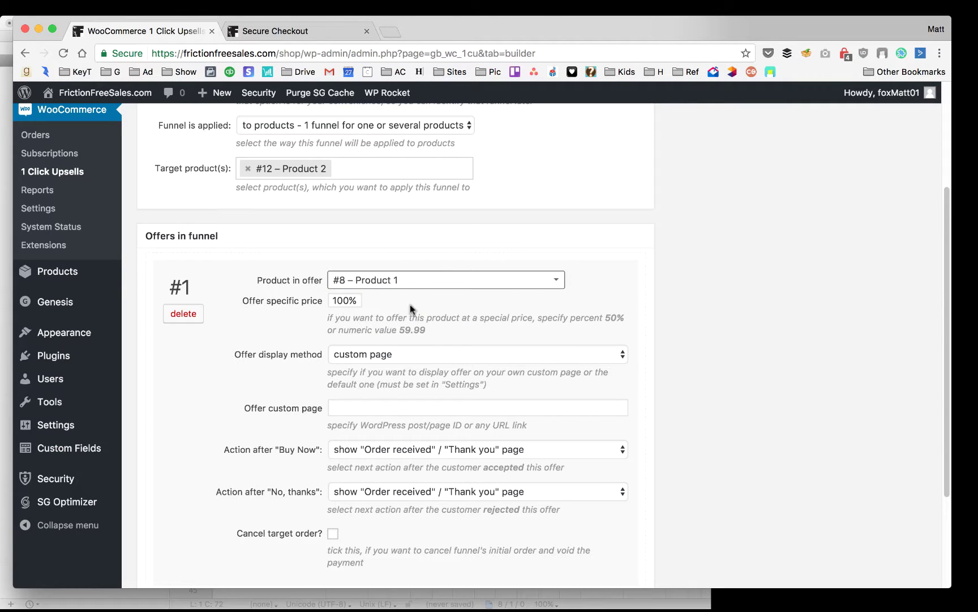
pyautogui.scroll(2, 515, 240)
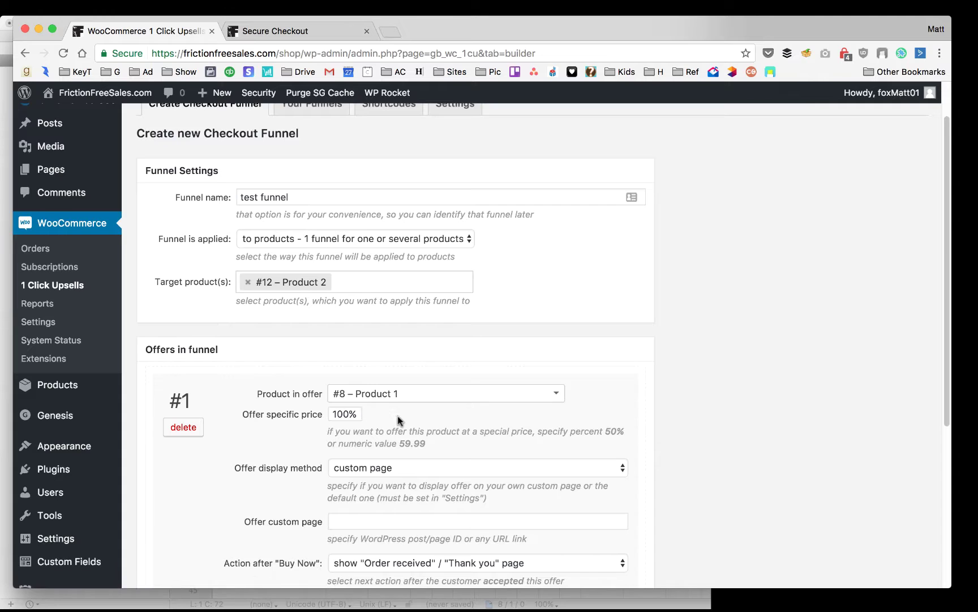
pyautogui.scroll(-3, 397, 415)
pyautogui.scroll(-5, 278, 398)
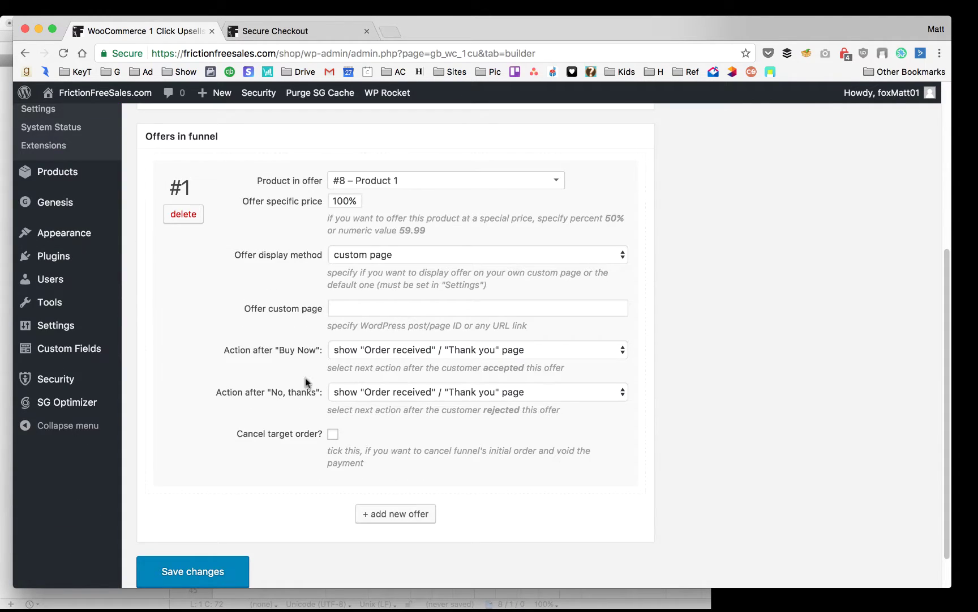
pyautogui.click(389, 256)
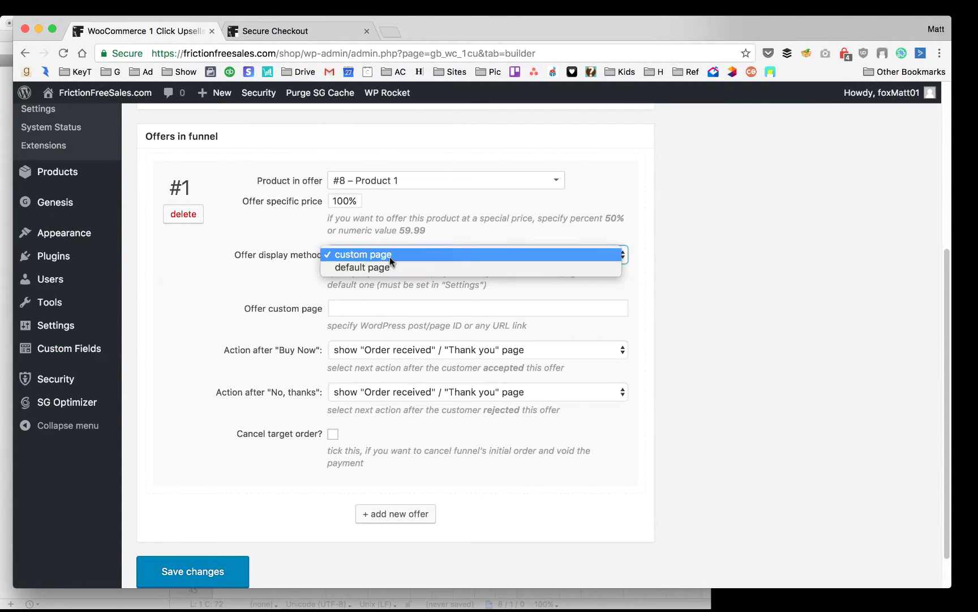
pyautogui.click(388, 257)
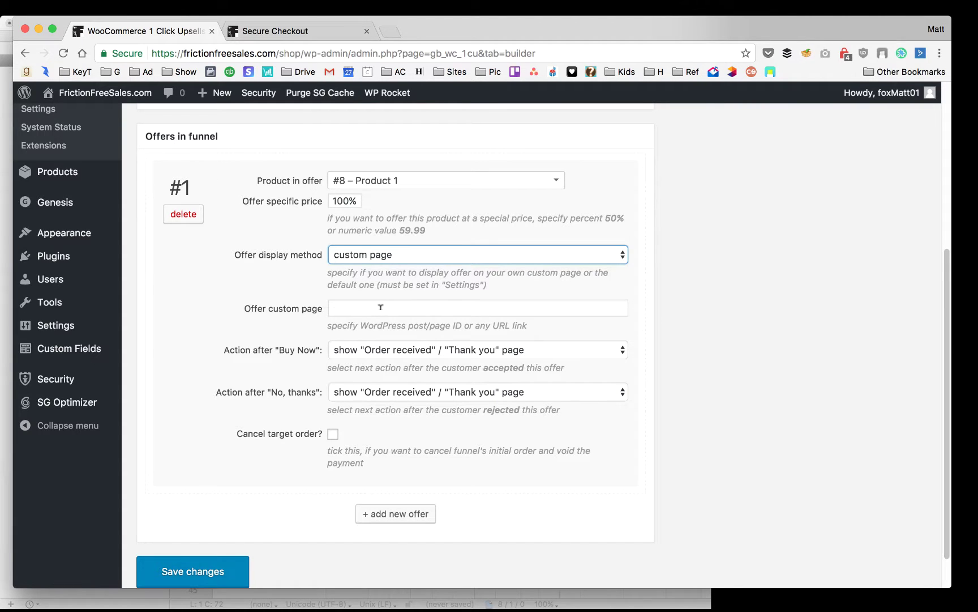
pyautogui.click(381, 307)
pyautogui.click(366, 256)
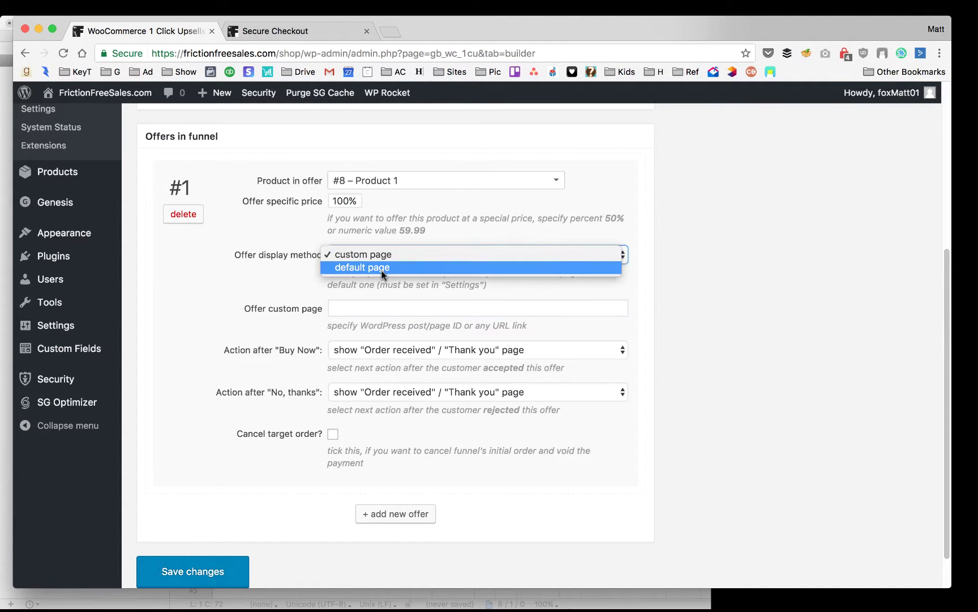
pyautogui.click(385, 268)
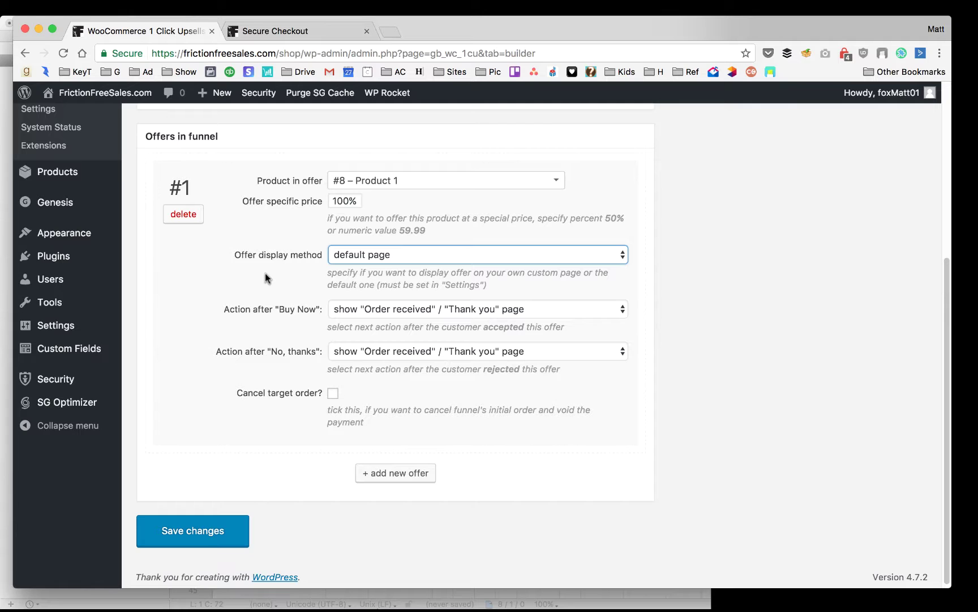
pyautogui.click(404, 254)
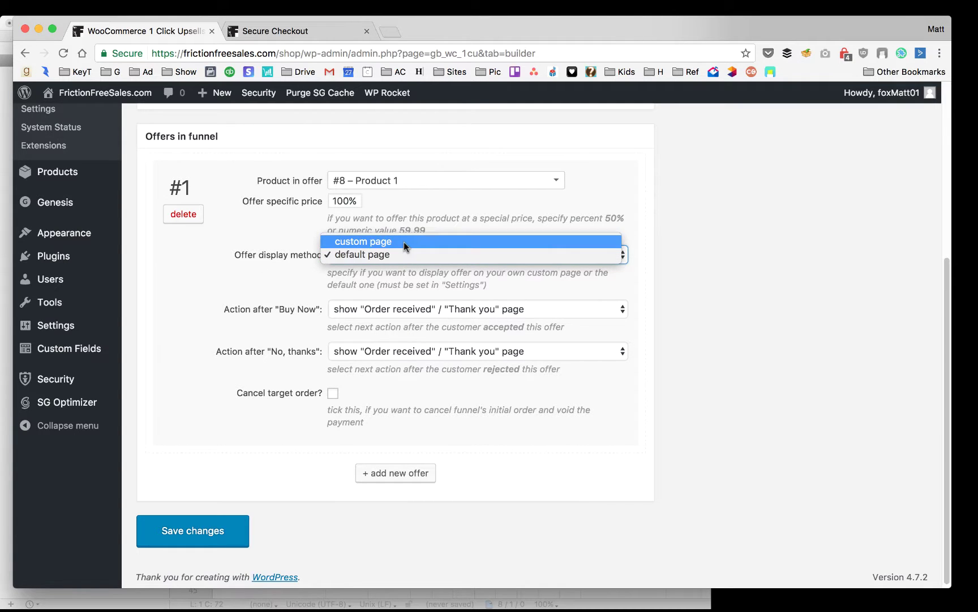
pyautogui.click(404, 242)
pyautogui.click(366, 305)
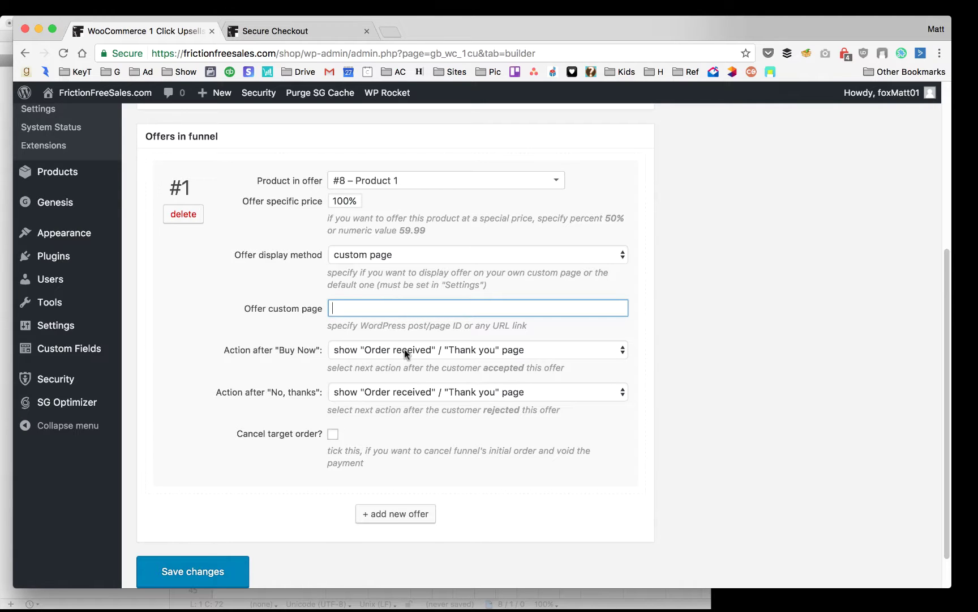
# Review offer #1's accept and decline actions, leaving original-order cancelling off
pyautogui.click(433, 355)
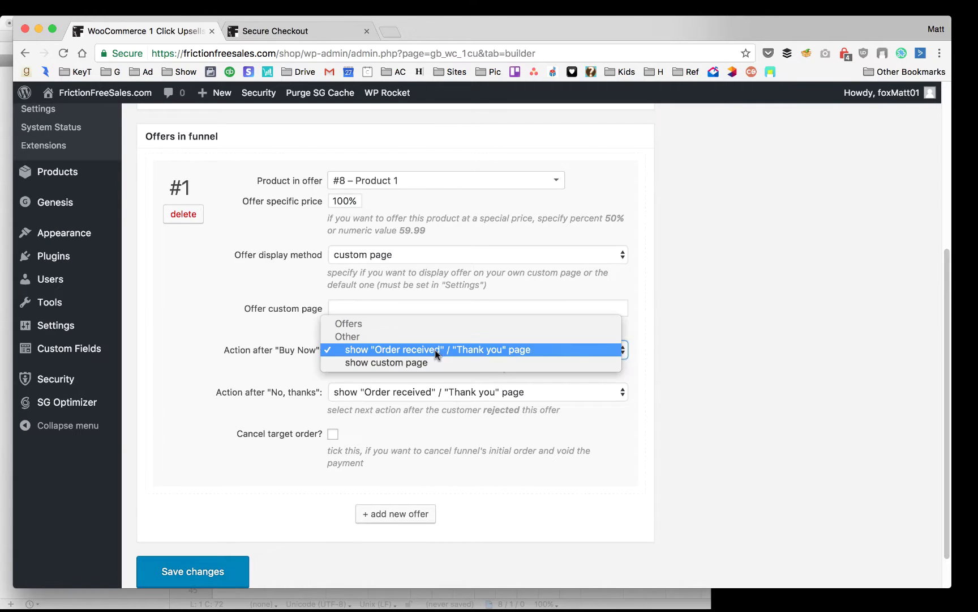
pyautogui.click(475, 351)
pyautogui.click(475, 393)
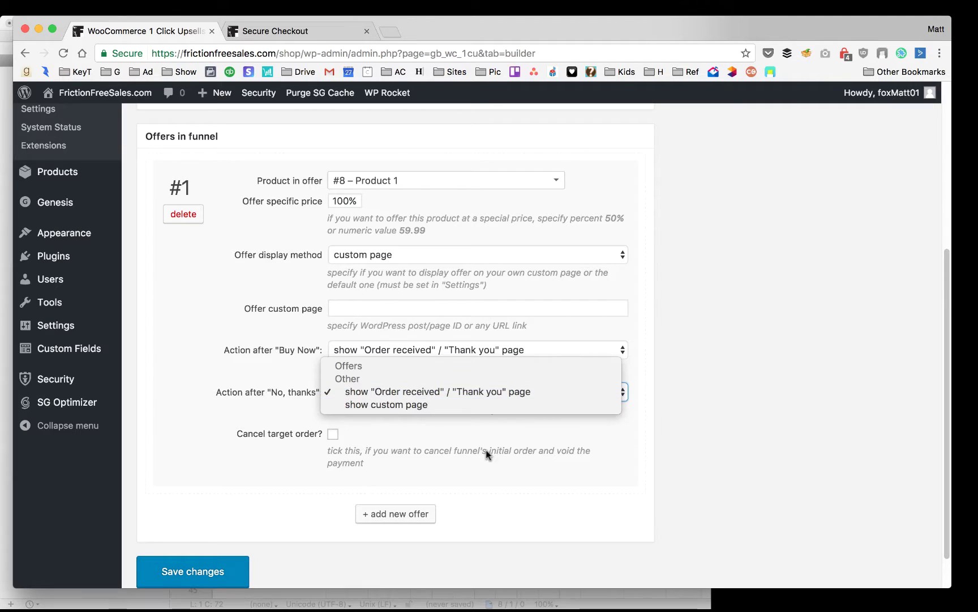
pyautogui.click(451, 433)
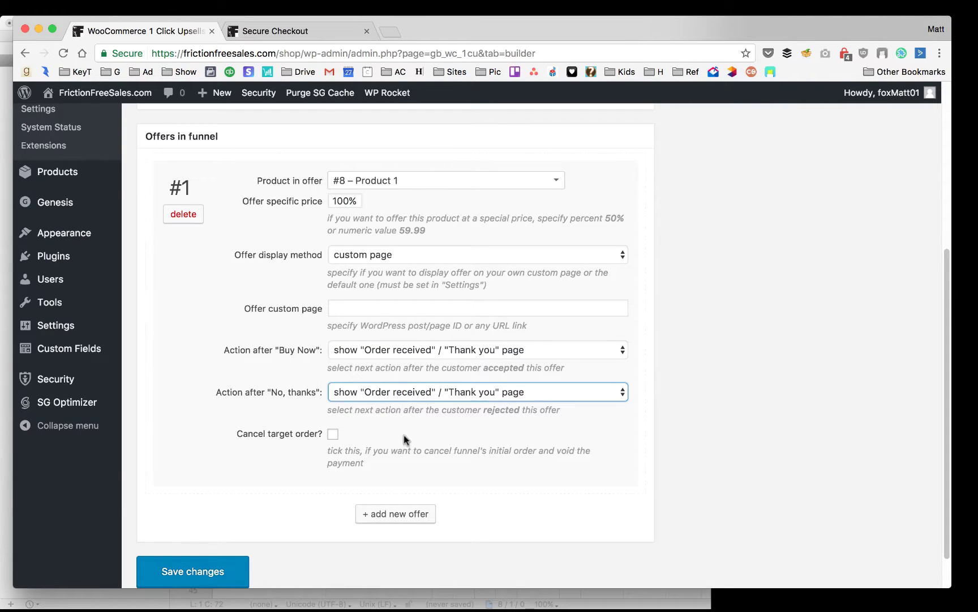
pyautogui.click(333, 434)
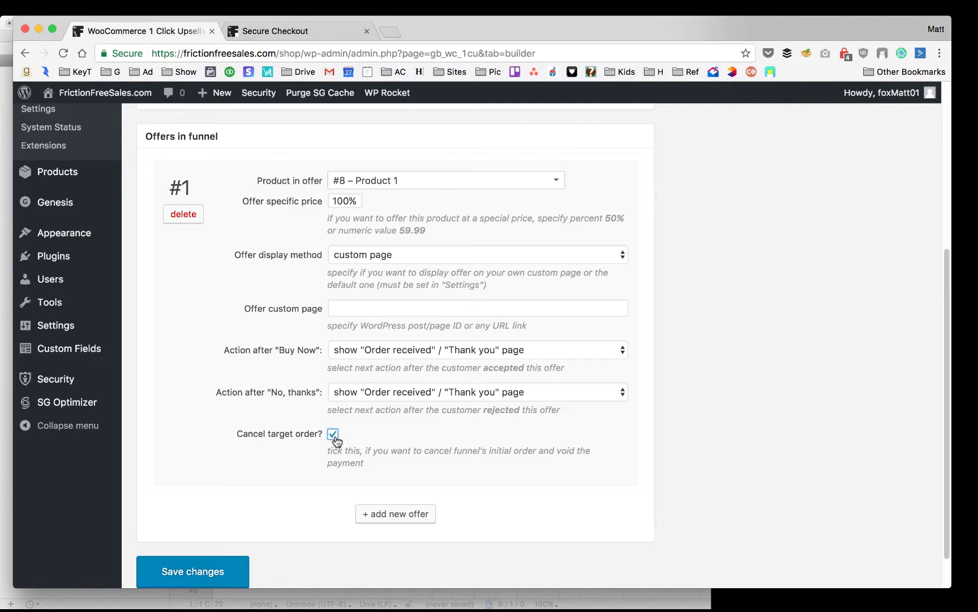
pyautogui.click(334, 435)
pyautogui.scroll(10, 354, 501)
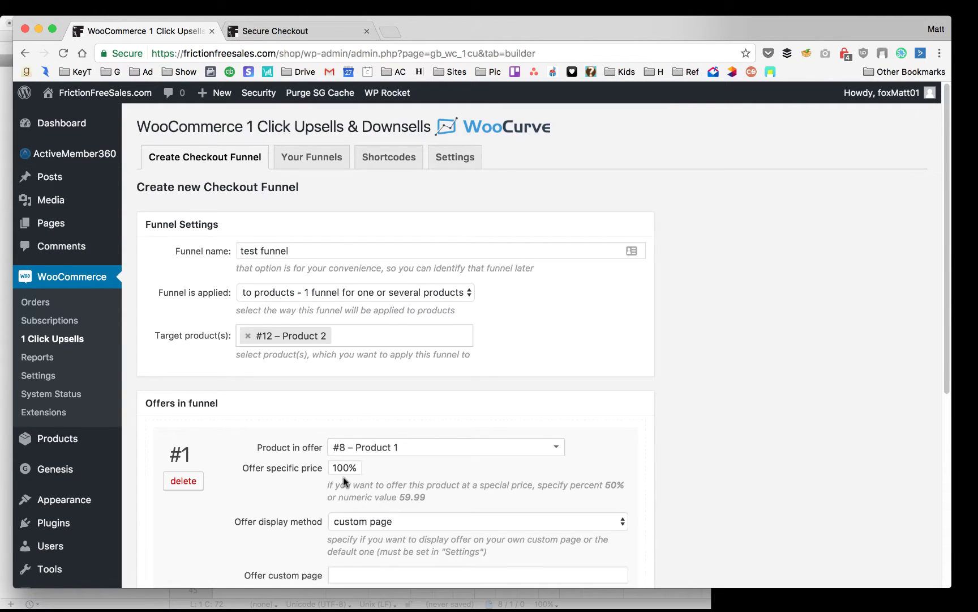
pyautogui.scroll(-10, 343, 477)
# Add offer #2 and route offer #1's Buy Now action to show offer #2
pyautogui.click(394, 481)
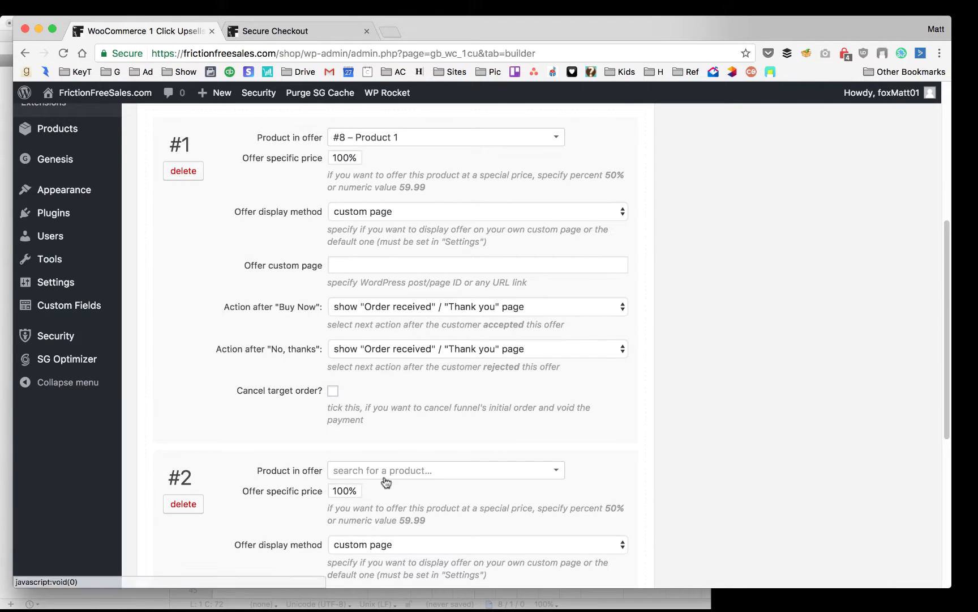
pyautogui.scroll(-3, 441, 487)
pyautogui.scroll(-4, 441, 490)
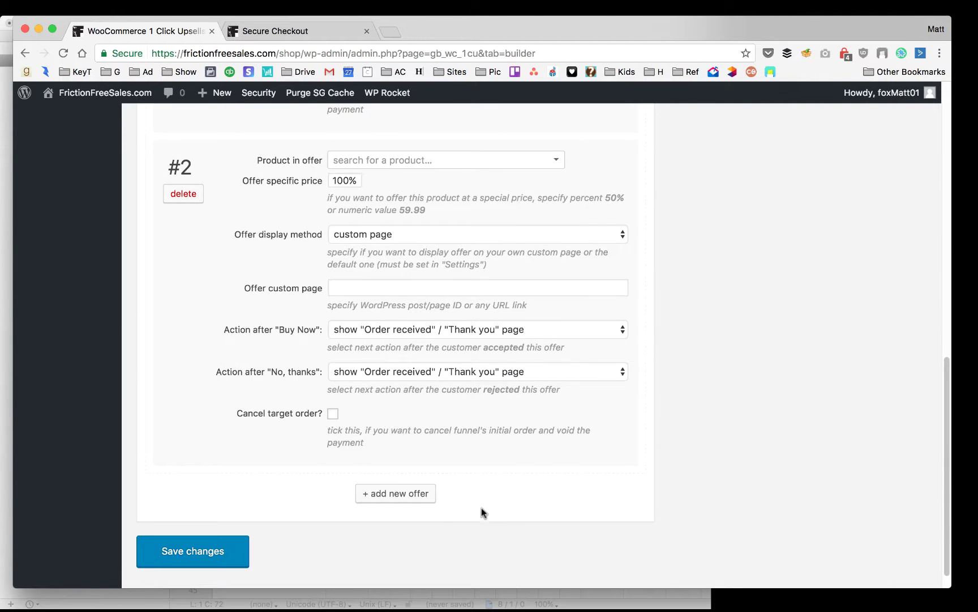
pyautogui.scroll(7, 494, 396)
pyautogui.click(494, 372)
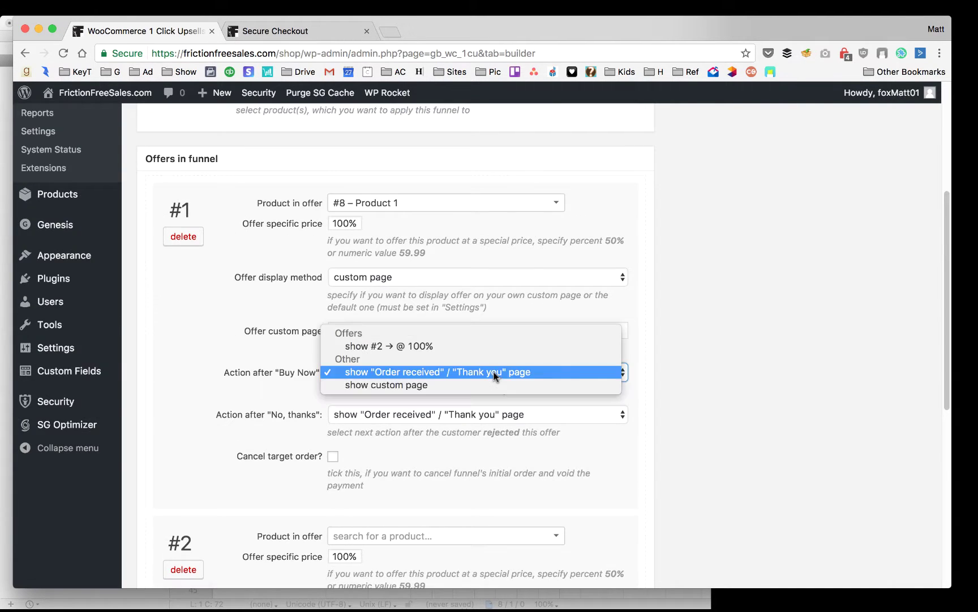
pyautogui.click(459, 345)
pyautogui.scroll(-3, 537, 476)
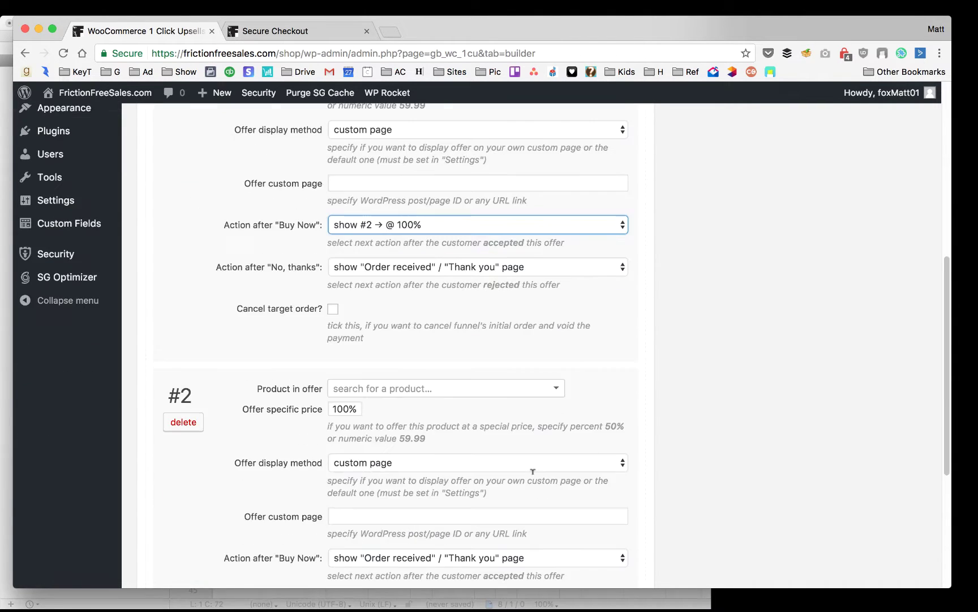
pyautogui.scroll(-2, 533, 472)
pyautogui.scroll(-2, 371, 524)
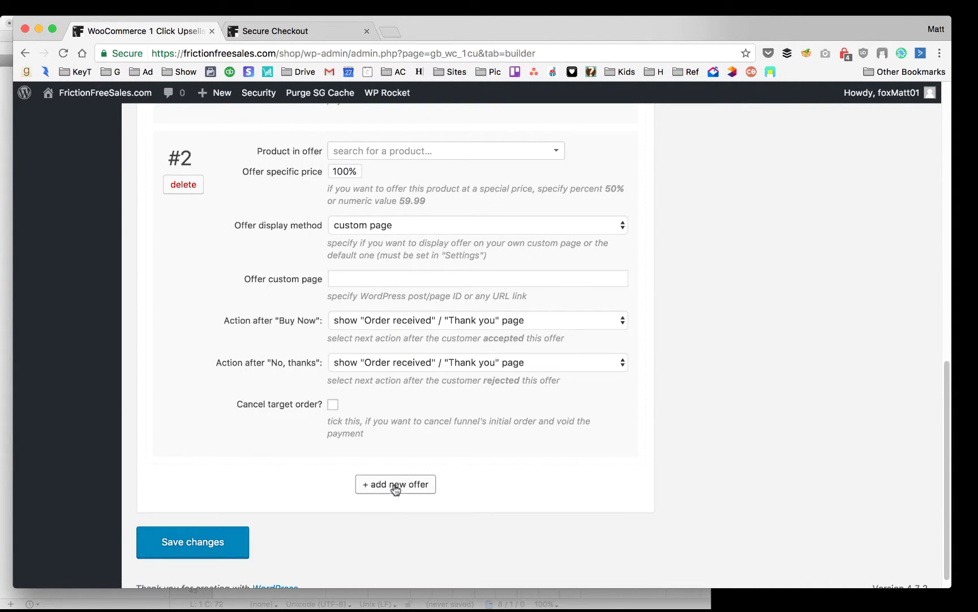
# Add offer #3 and route offer #1's No, thanks action to show offer #3
pyautogui.click(394, 486)
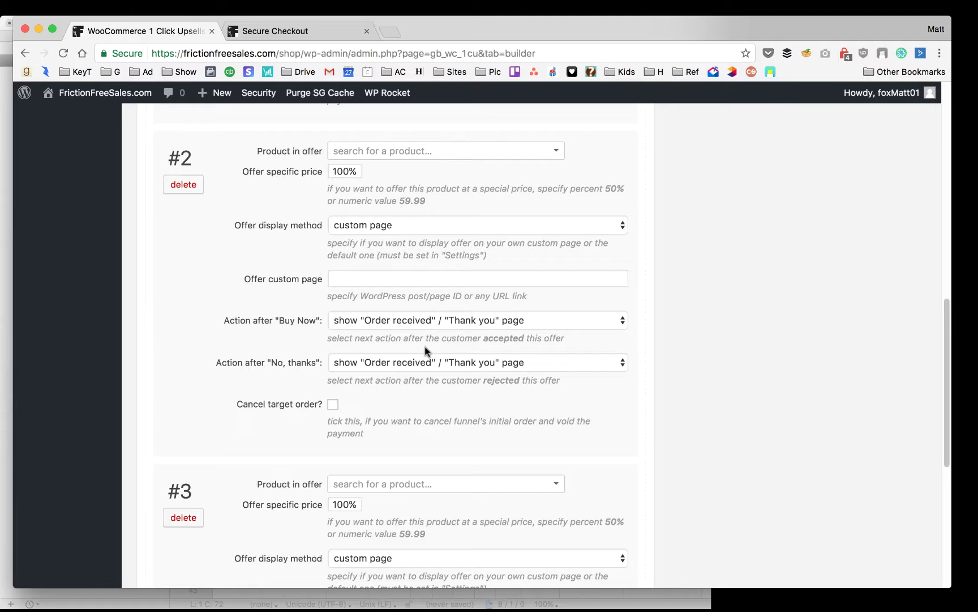
pyautogui.click(431, 321)
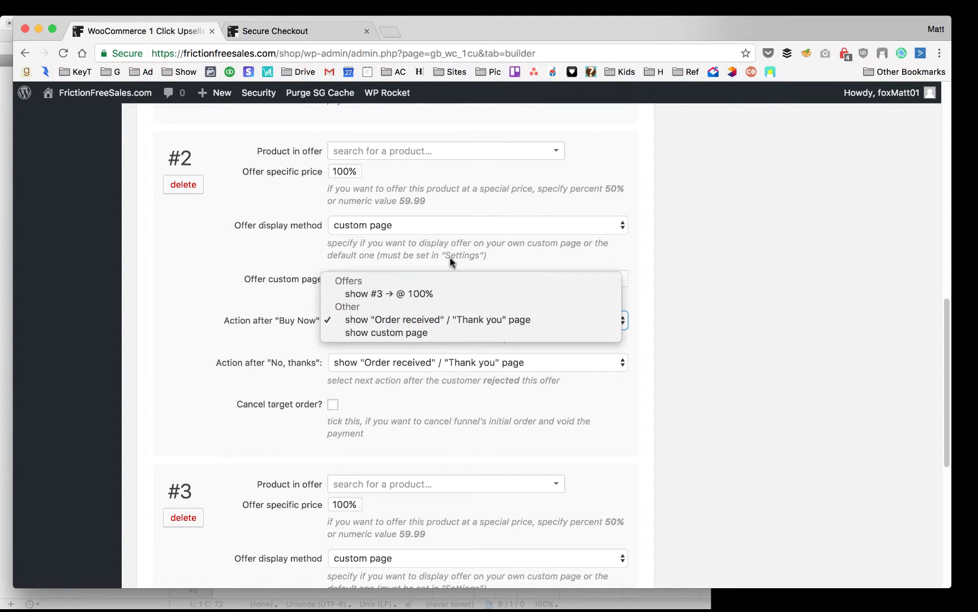
pyautogui.click(465, 253)
pyautogui.scroll(6, 466, 268)
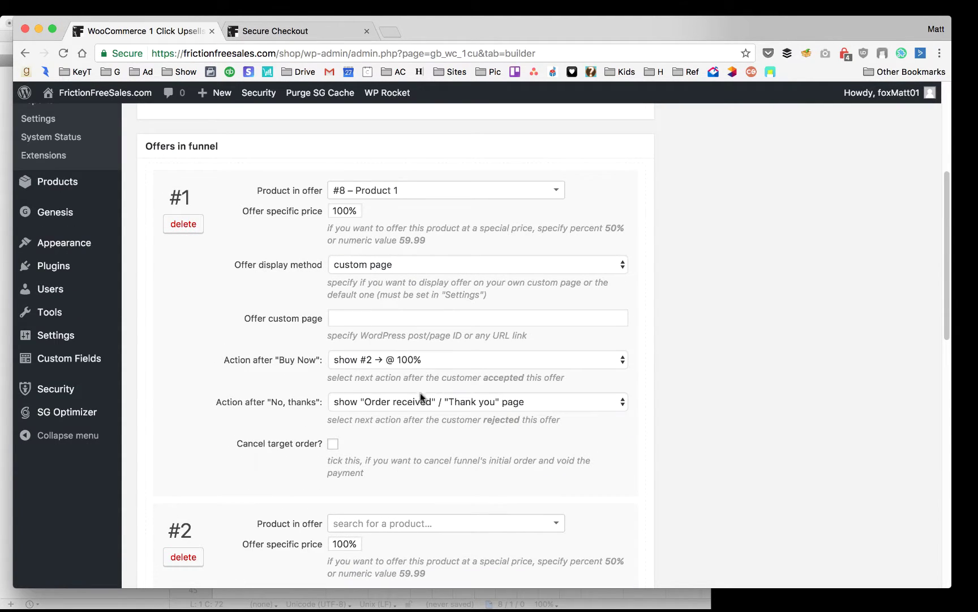
pyautogui.click(420, 399)
pyautogui.click(411, 375)
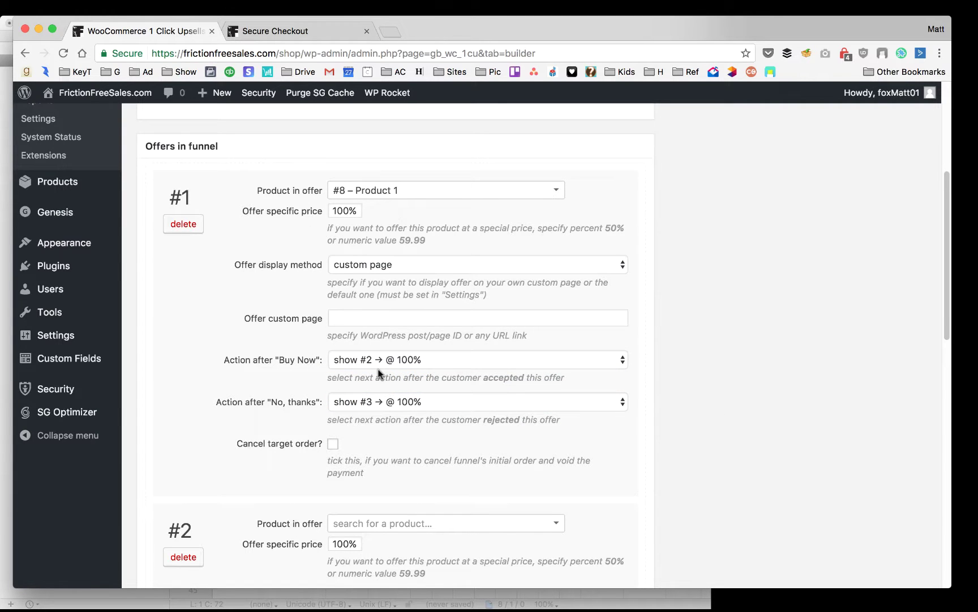
# Check offer #3's decline action, leaving it unchanged
pyautogui.scroll(-3, 501, 244)
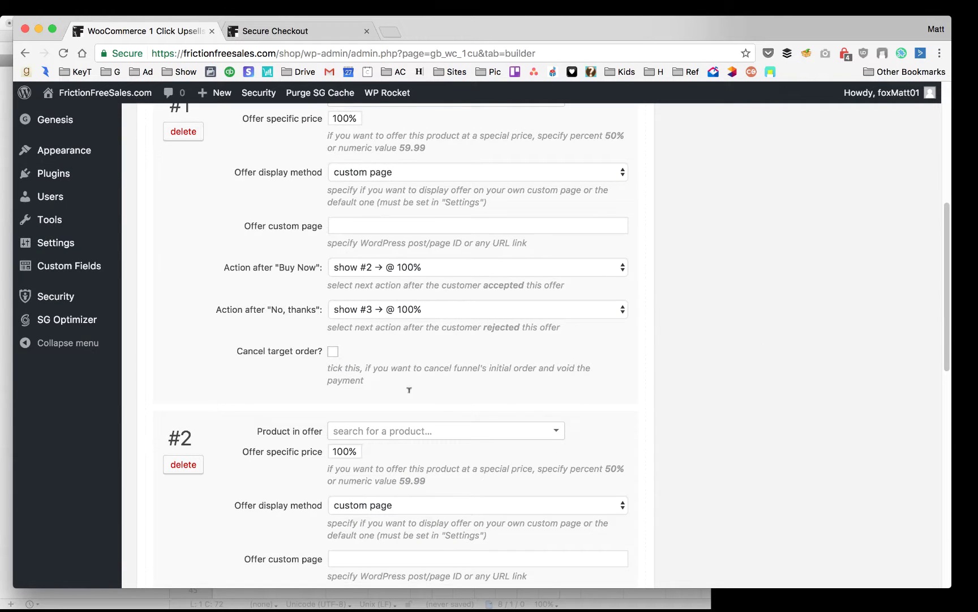
pyautogui.scroll(-2, 790, 387)
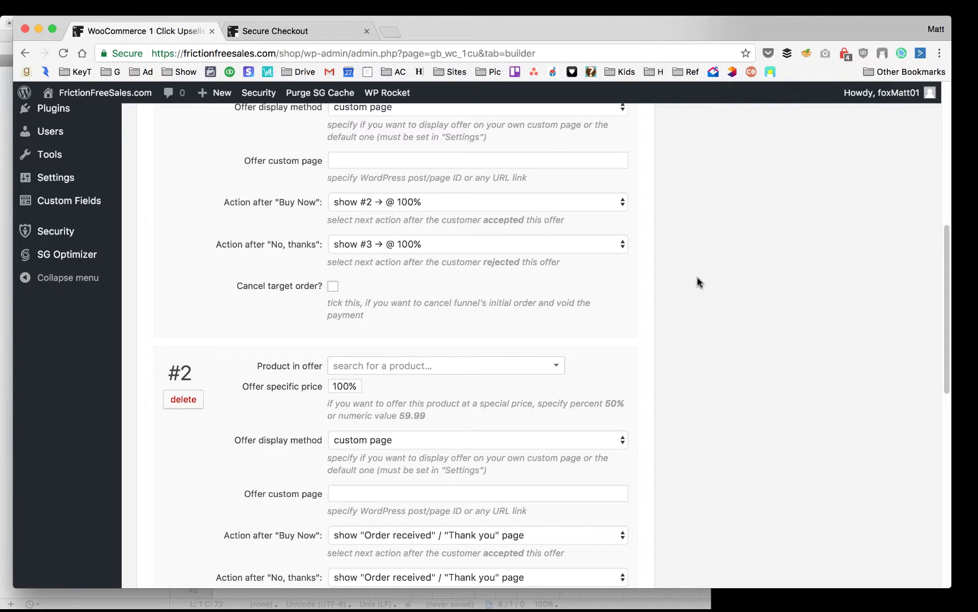
pyautogui.scroll(-10, 626, 401)
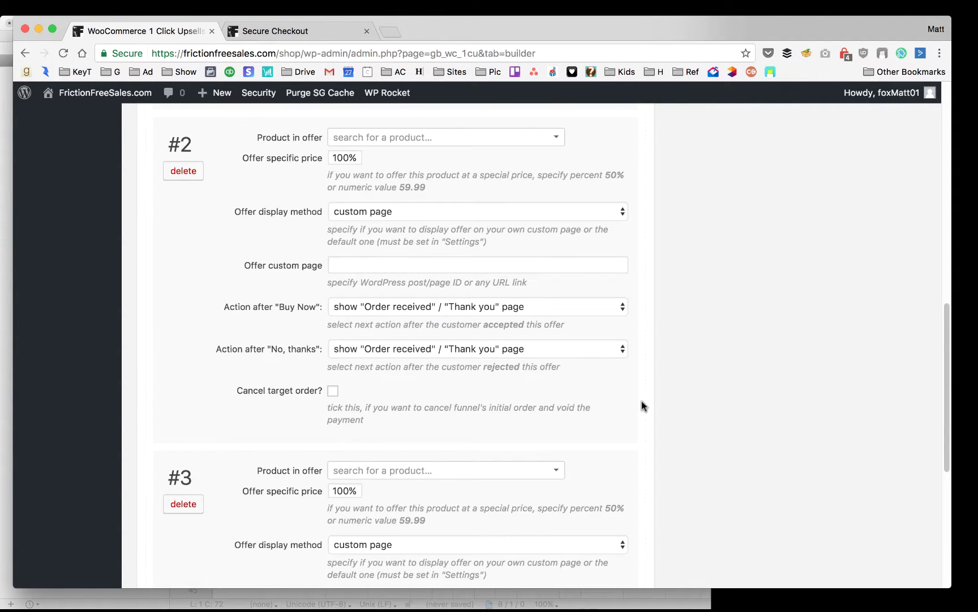
pyautogui.scroll(-8, 450, 479)
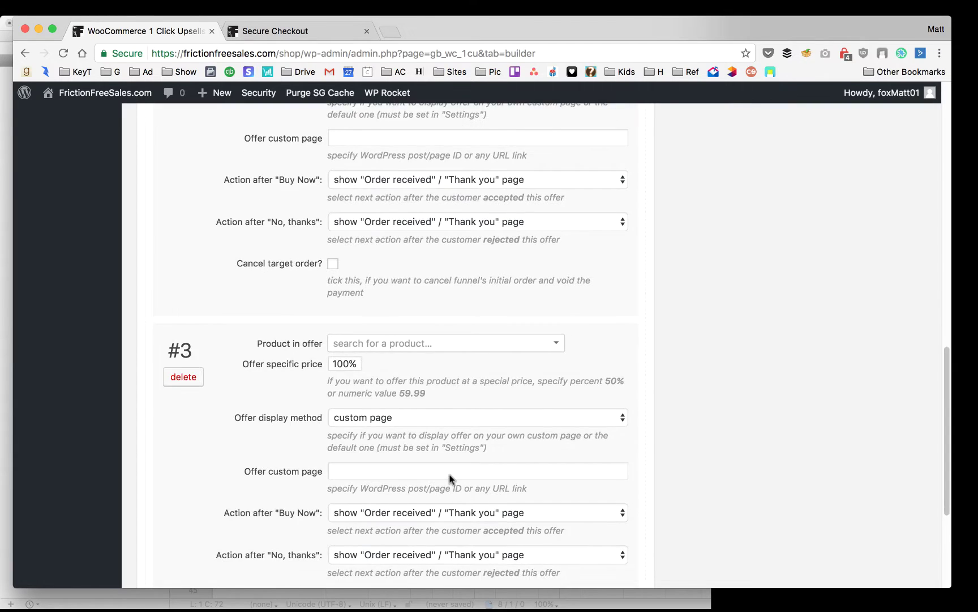
pyautogui.click(454, 349)
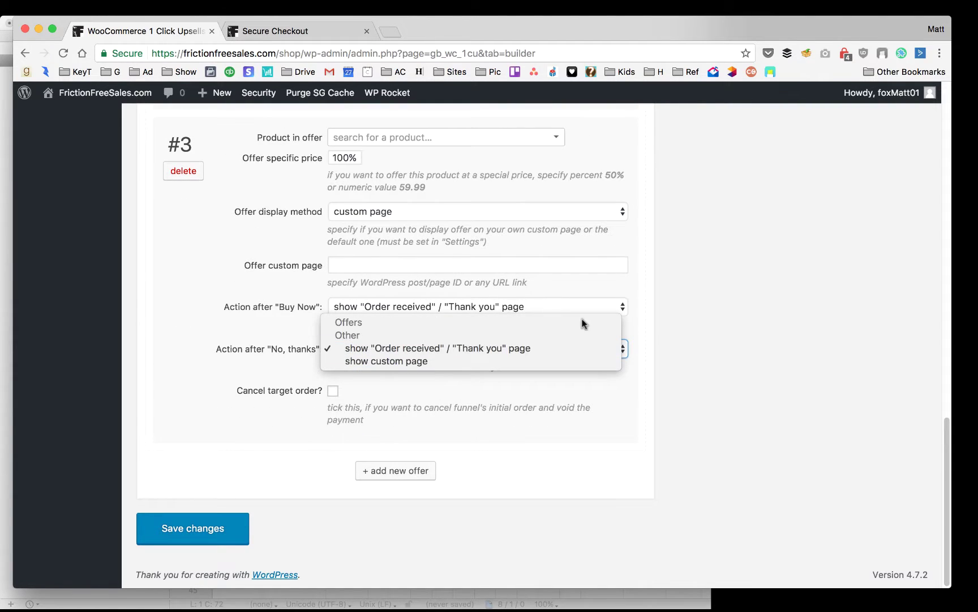
pyautogui.click(716, 328)
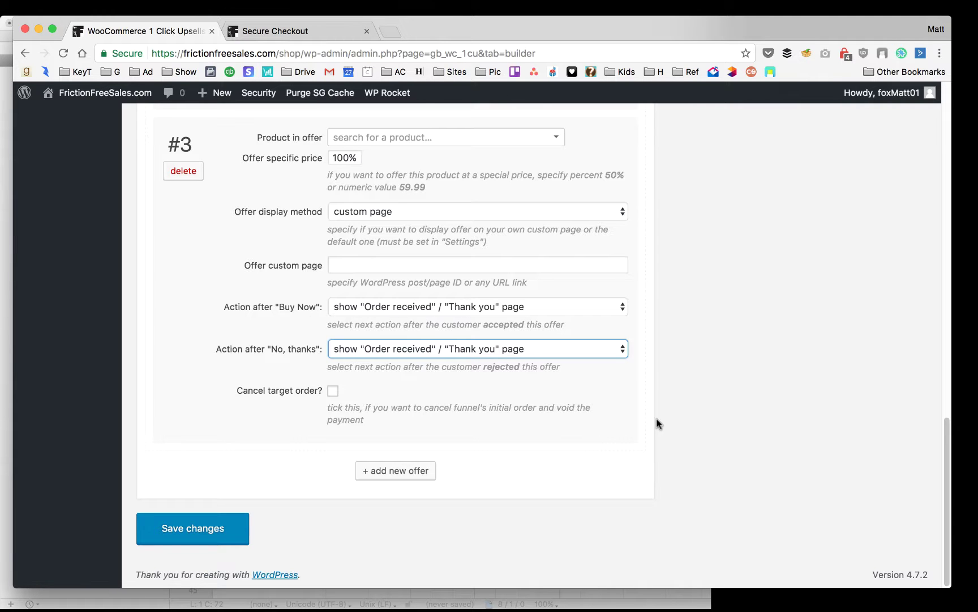
pyautogui.scroll(4, 581, 430)
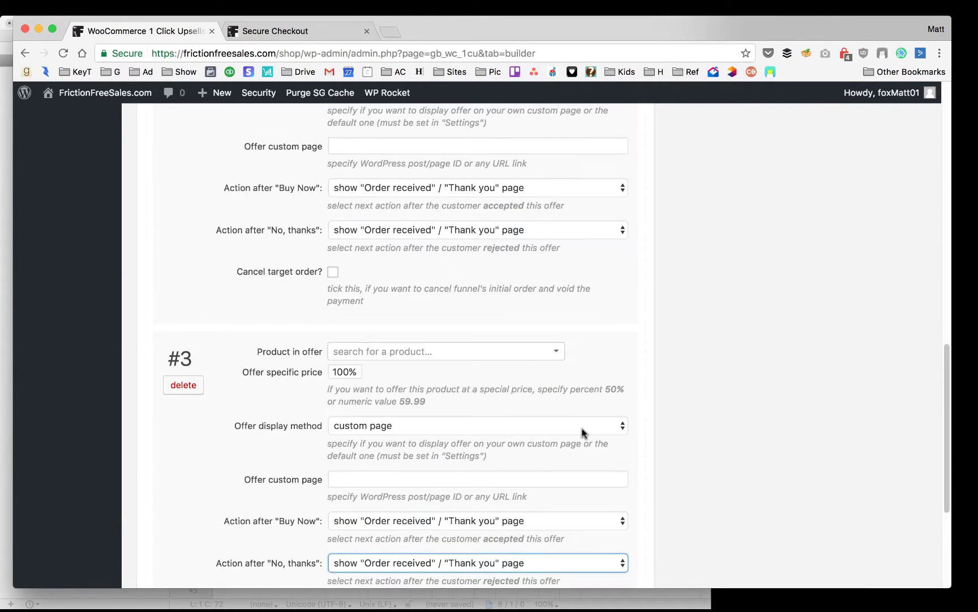
pyautogui.scroll(-4, 583, 432)
pyautogui.scroll(3, 579, 429)
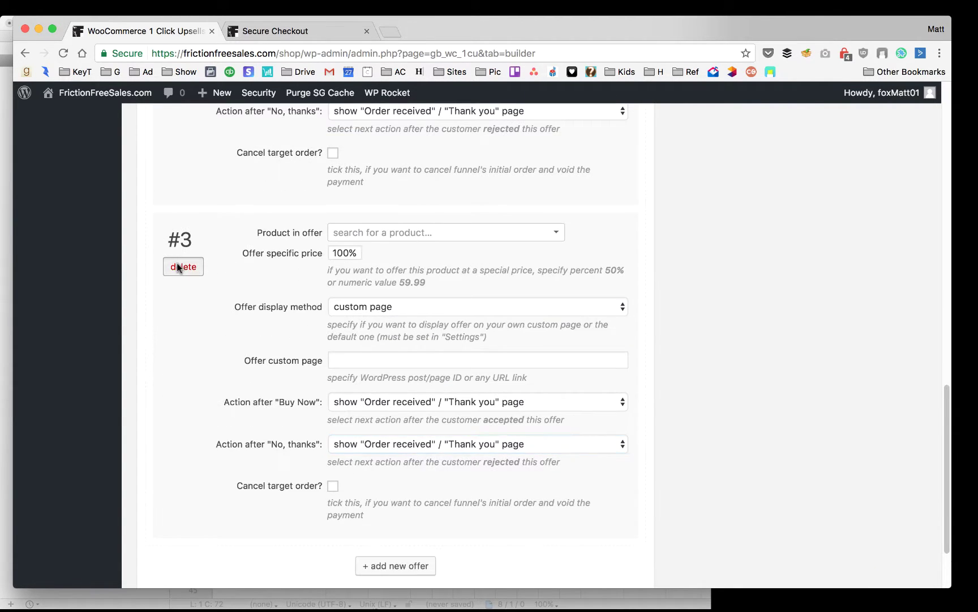
# Delete offers #3 and #2 with OK confirmations, then view the Your Funnels list
pyautogui.click(200, 264)
pyautogui.click(608, 217)
pyautogui.scroll(3, 198, 289)
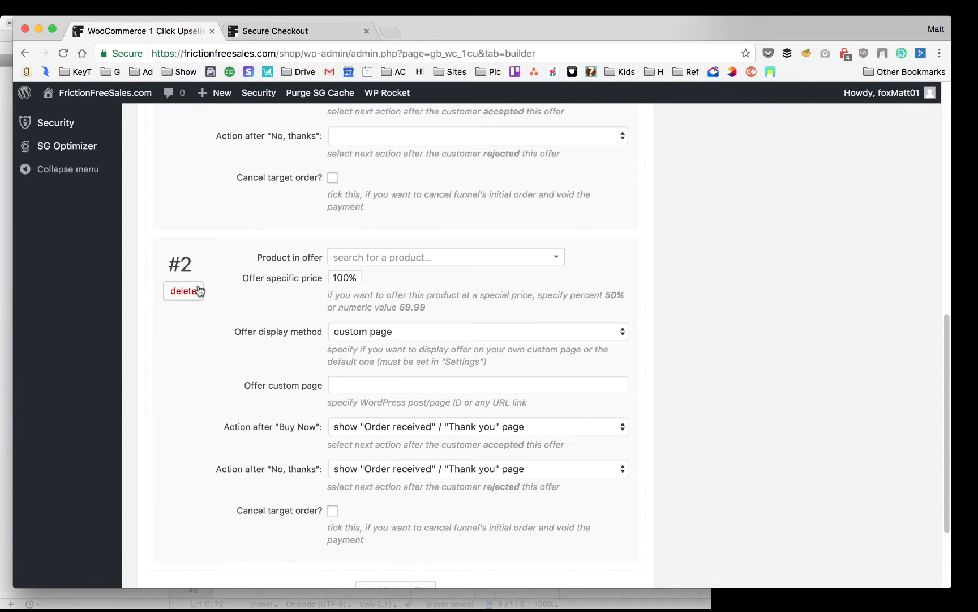
pyautogui.click(177, 290)
pyautogui.click(602, 216)
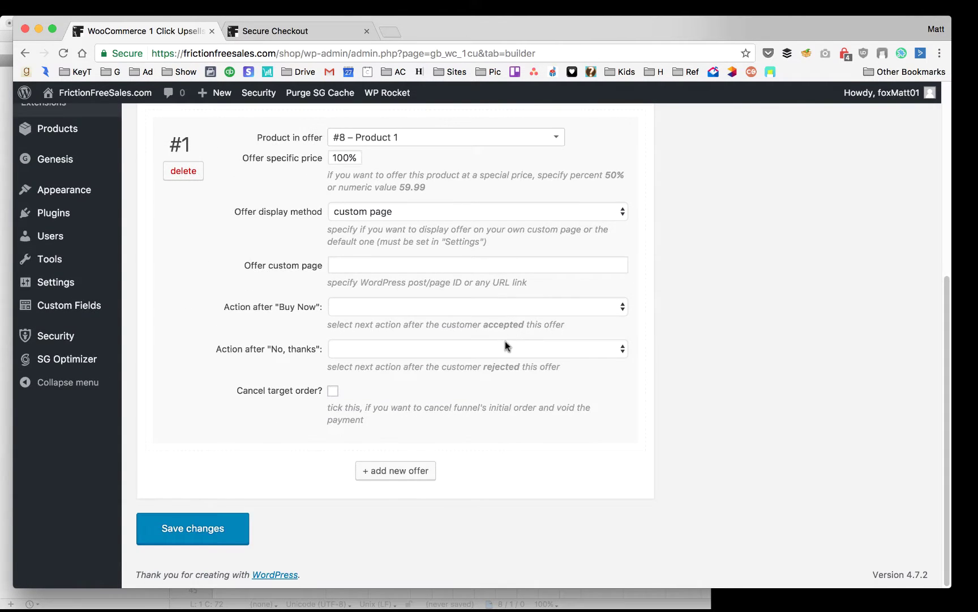
pyautogui.scroll(5, 505, 345)
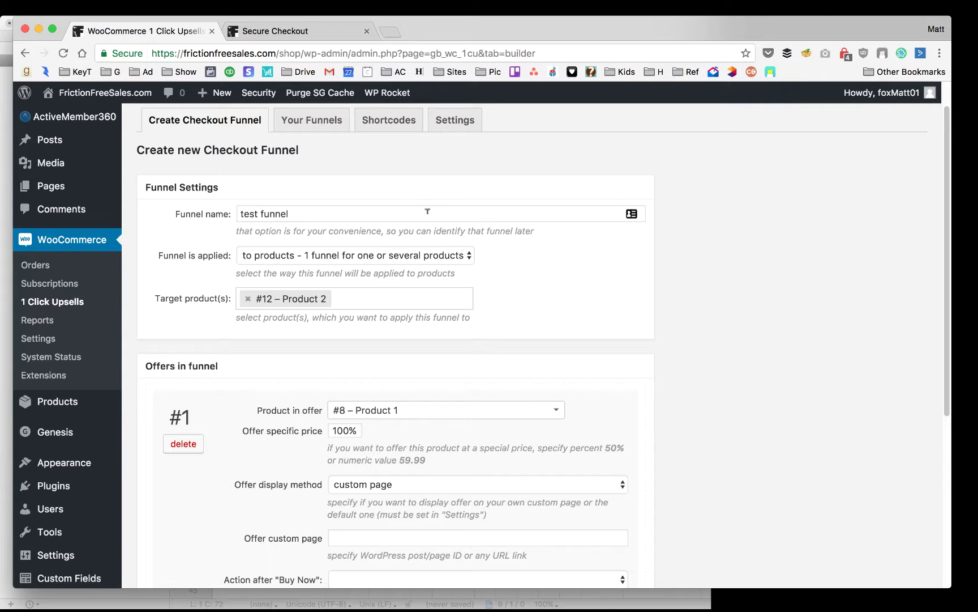
pyautogui.click(314, 122)
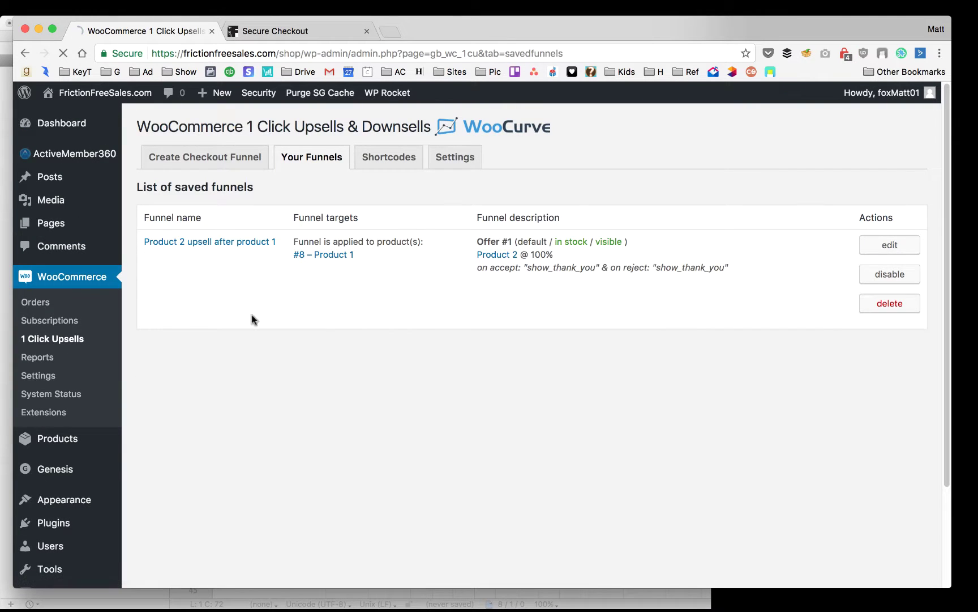
# Review and save the 'Product 2 upsell after product 1' funnel, then view the Shortcodes tab
pyautogui.click(910, 242)
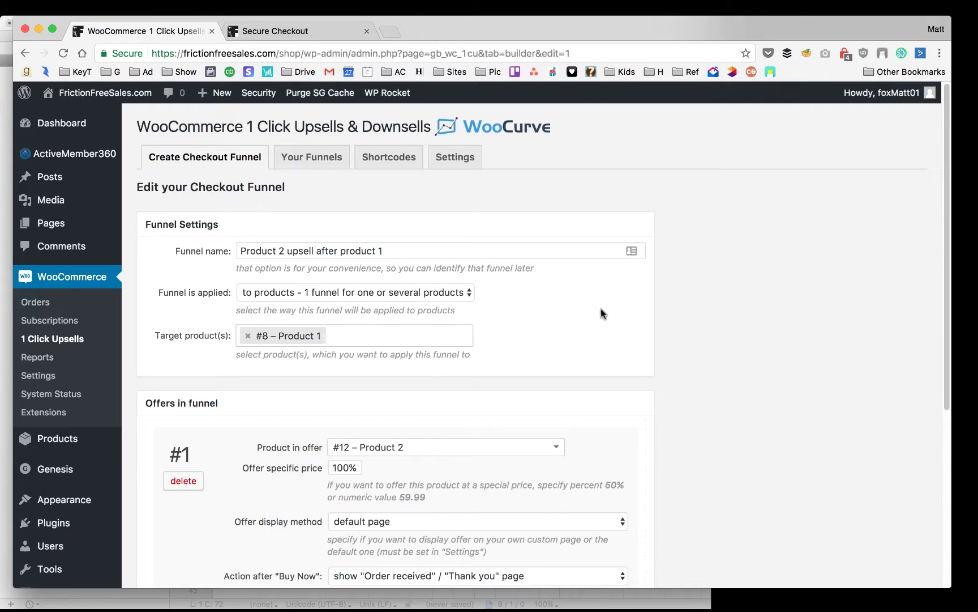
pyautogui.scroll(-5, 599, 317)
pyautogui.scroll(-1, 665, 306)
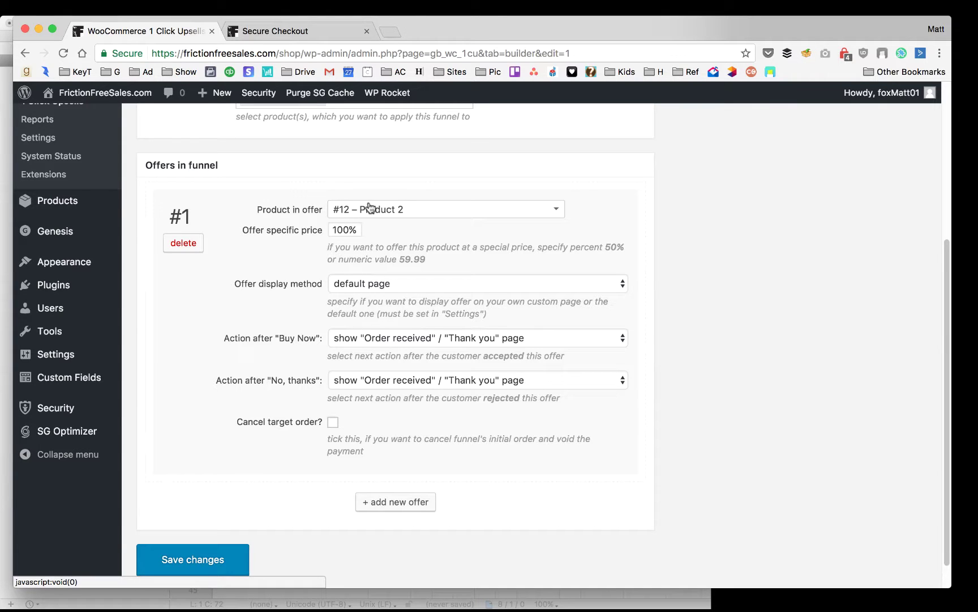
pyautogui.scroll(5, 391, 255)
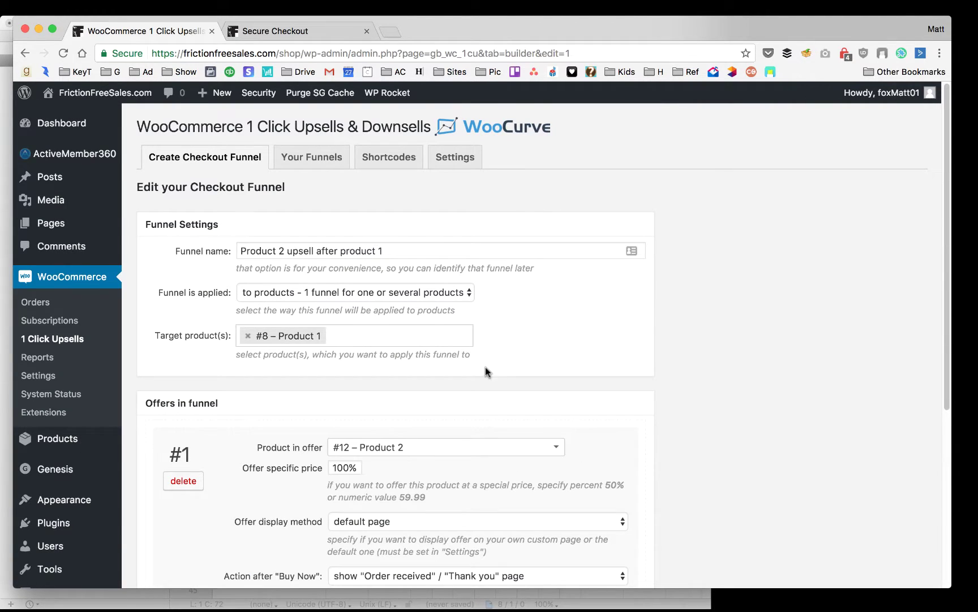
pyautogui.scroll(-3, 453, 362)
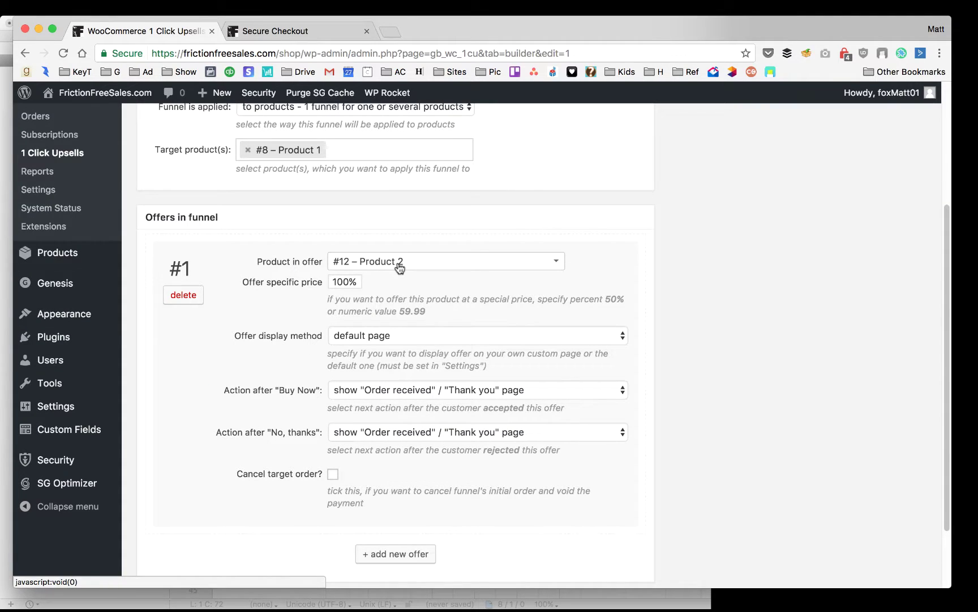
pyautogui.scroll(3, 437, 227)
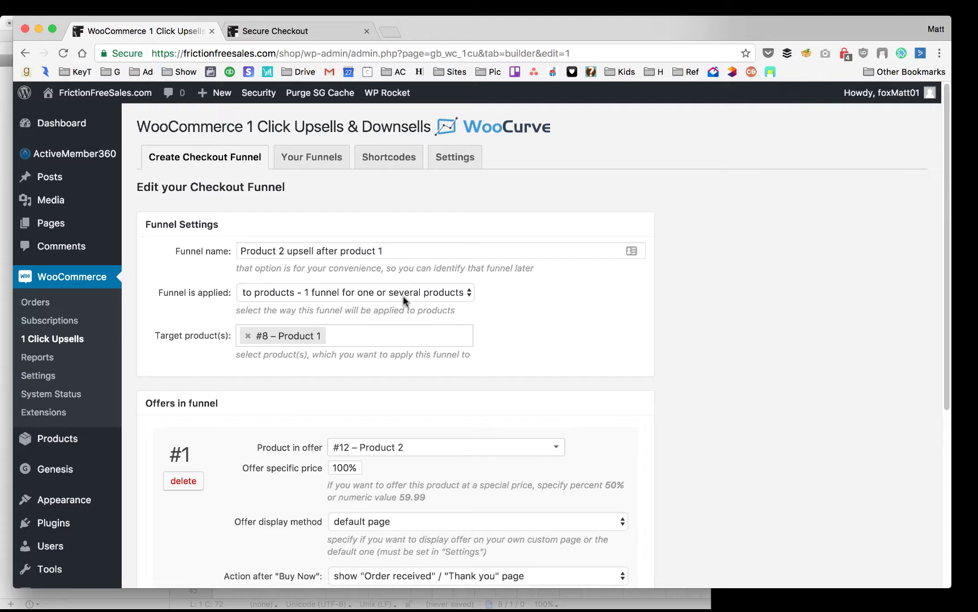
pyautogui.scroll(-2, 403, 295)
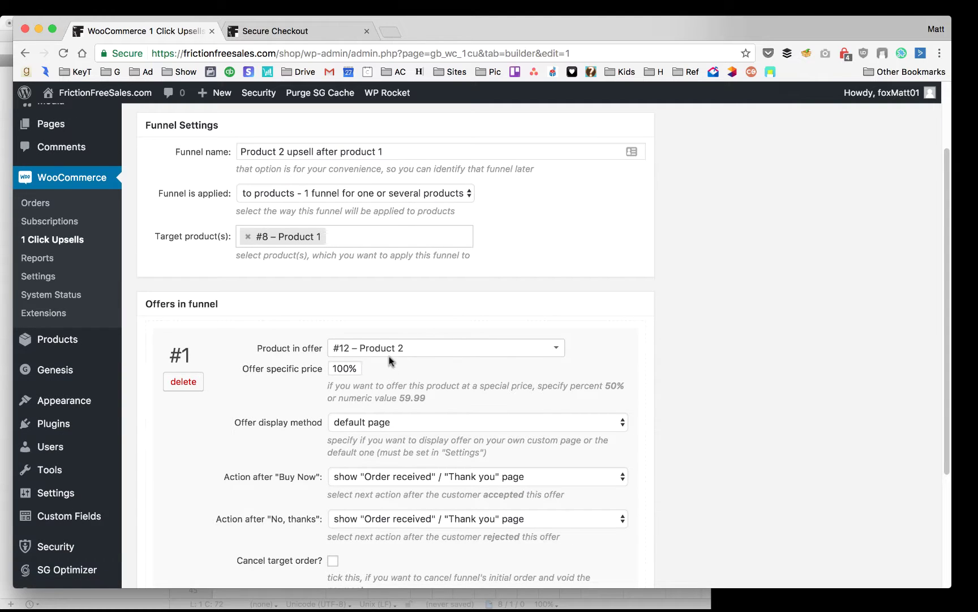
pyautogui.scroll(-2, 397, 367)
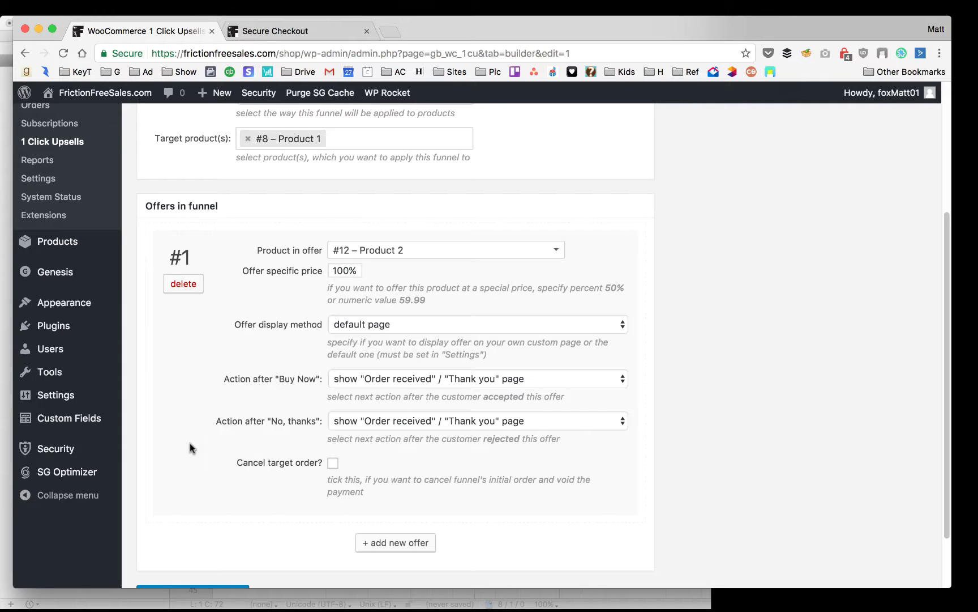
pyautogui.scroll(-3, 436, 473)
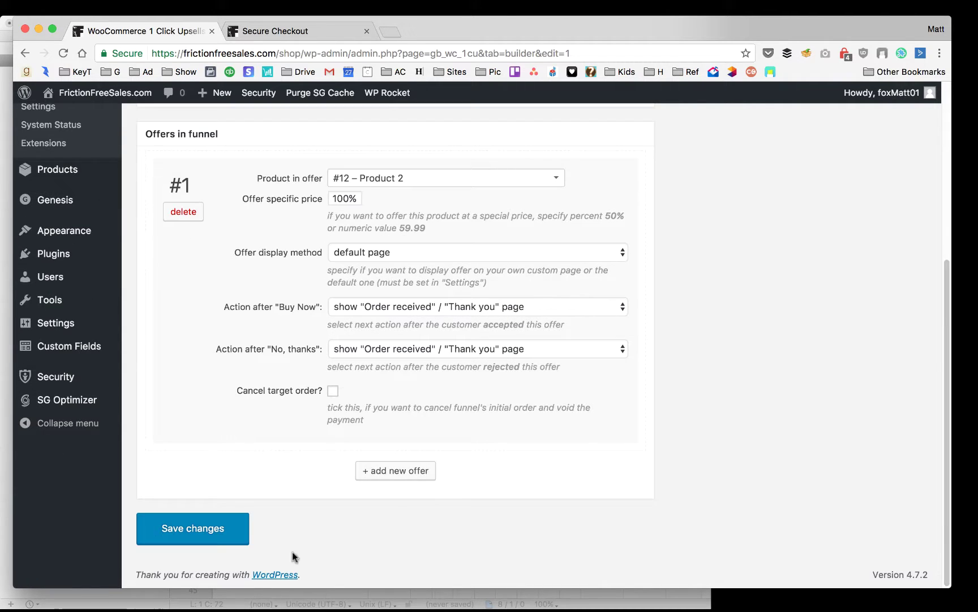
pyautogui.click(187, 528)
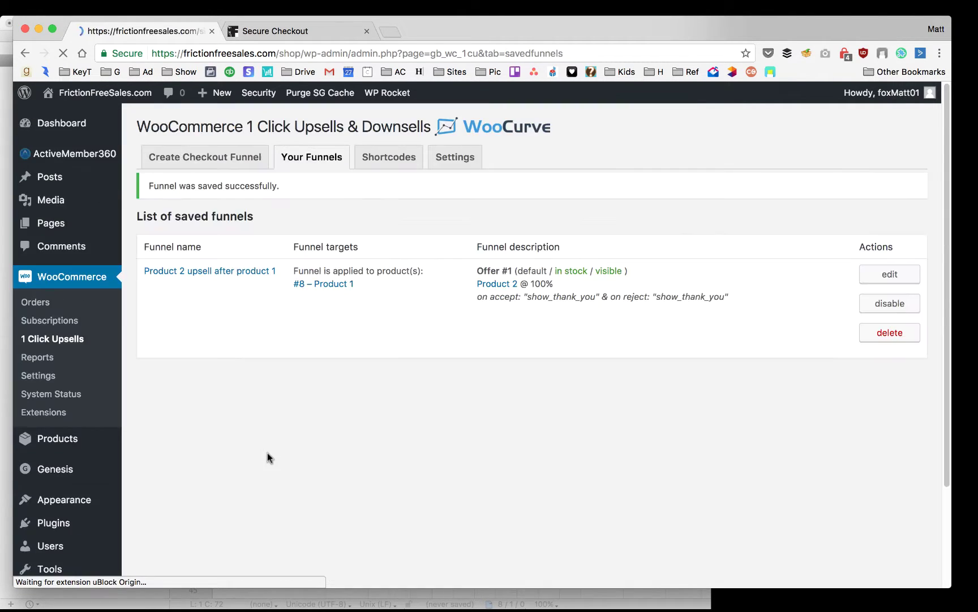
pyautogui.click(394, 198)
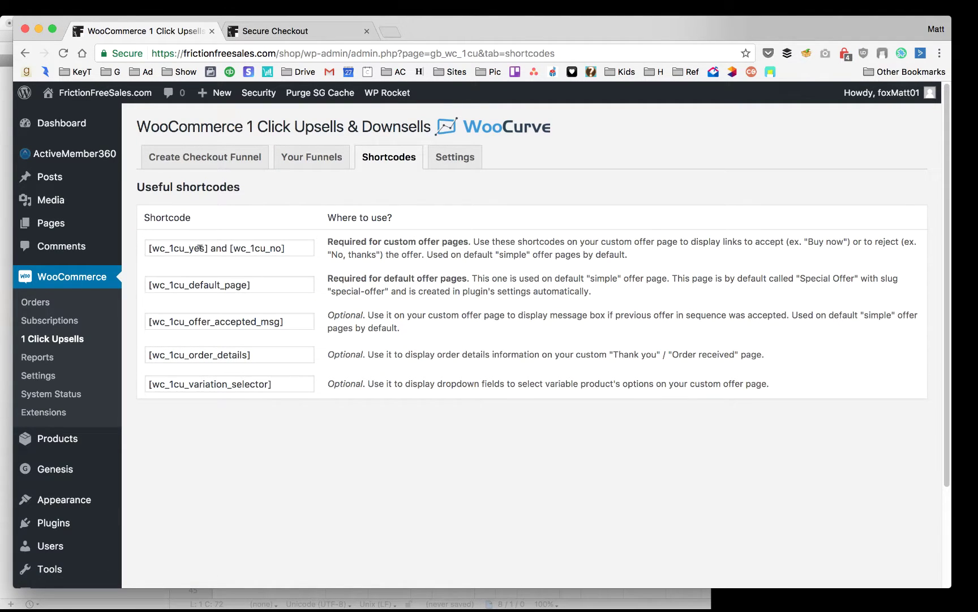
# Select the [wc_1cu_yes] and [wc_1cu_no] shortcodes, then go to the Products list
pyautogui.moveTo(210, 248); pyautogui.dragTo(148, 248)
pyautogui.moveTo(289, 248); pyautogui.dragTo(233, 248)
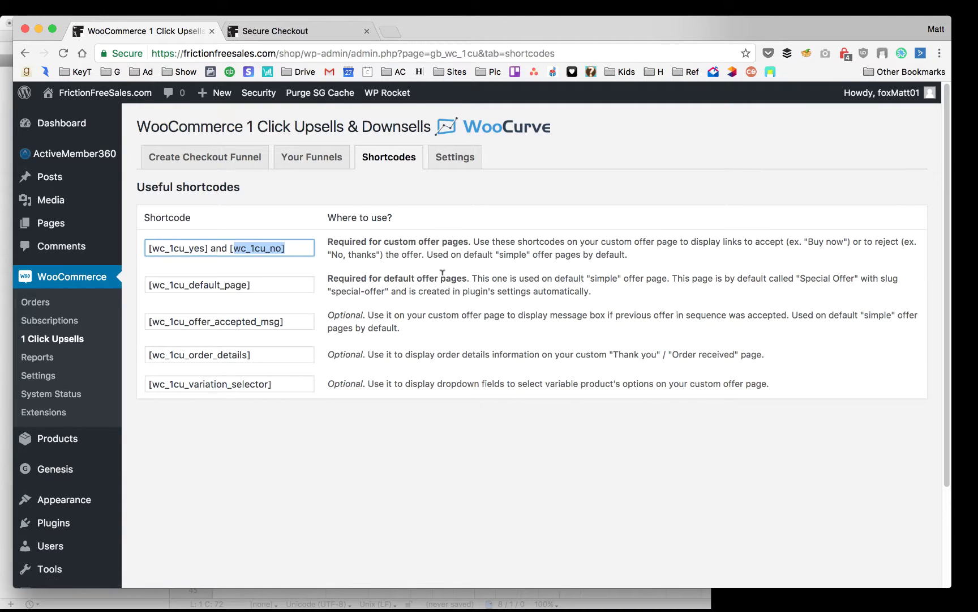
pyautogui.click(85, 441)
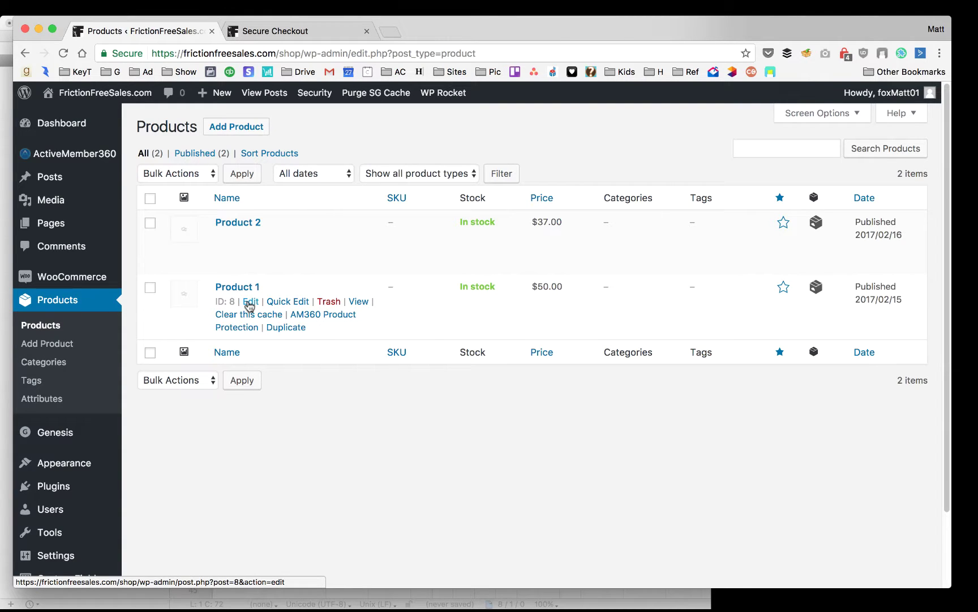
# Open Product 1's edit page, then switch to the BBEdit notes with Cmd+Tab
pyautogui.click(250, 302)
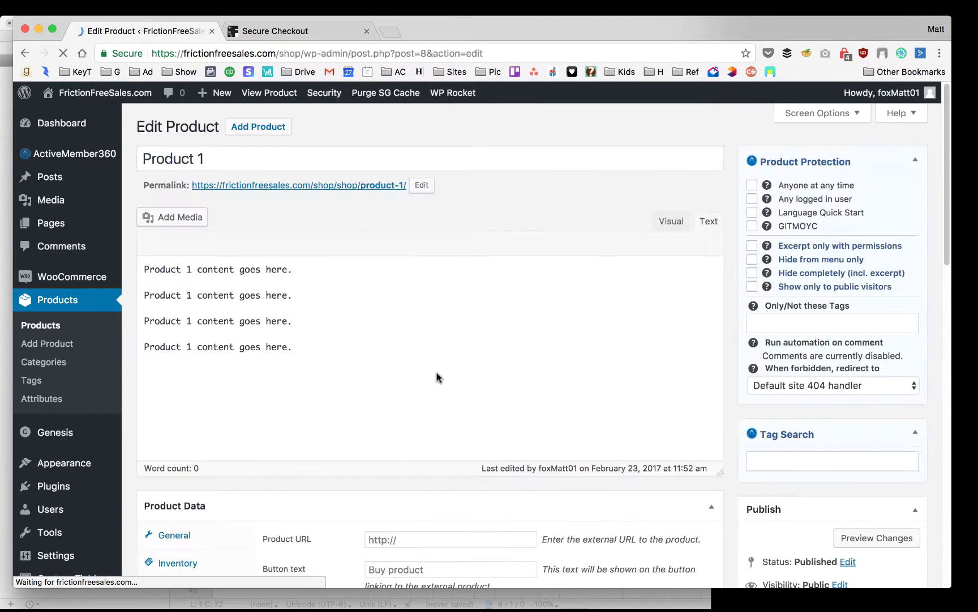
pyautogui.press('super+Tab')
pyautogui.press('Tab')
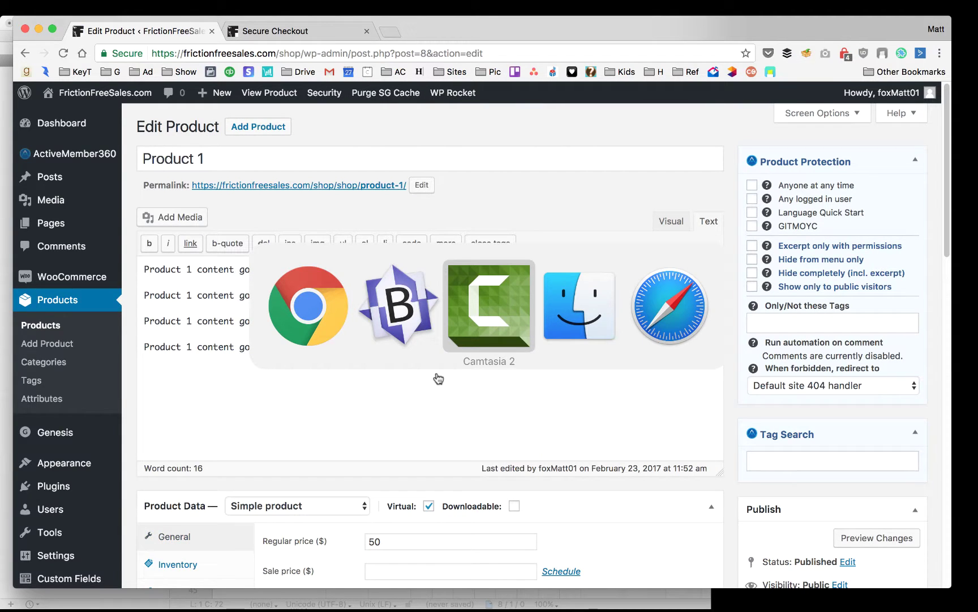
pyautogui.click(426, 374)
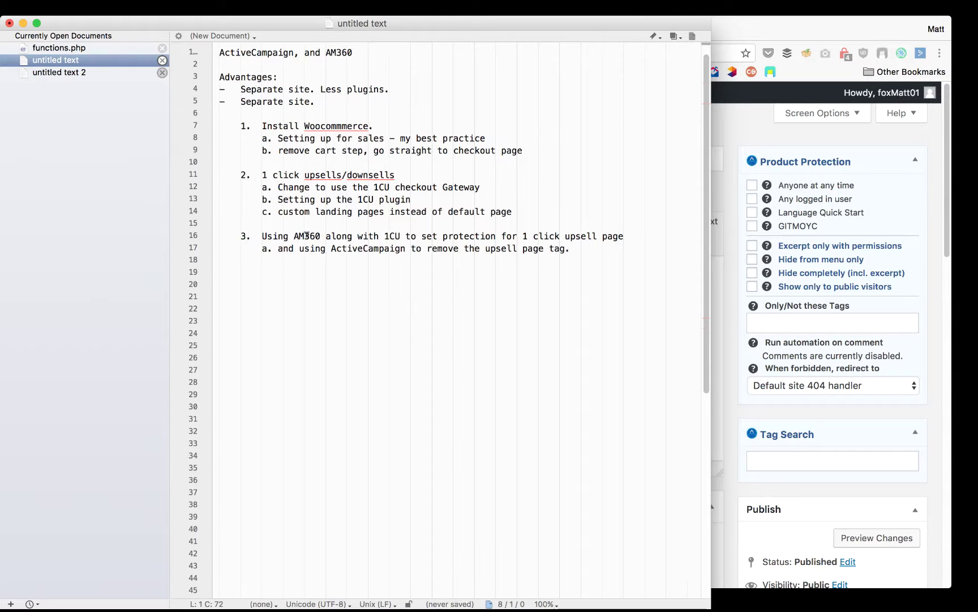
# Scroll BBEdit's outline notes to the top, then switch back to Chrome
pyautogui.scroll(1, 306, 235)
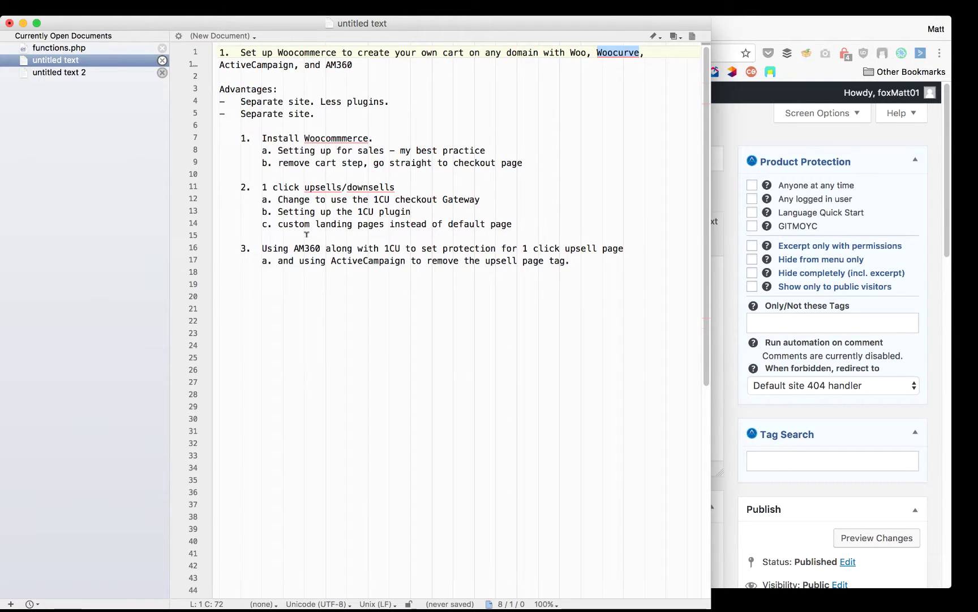
pyautogui.press('super+Tab')
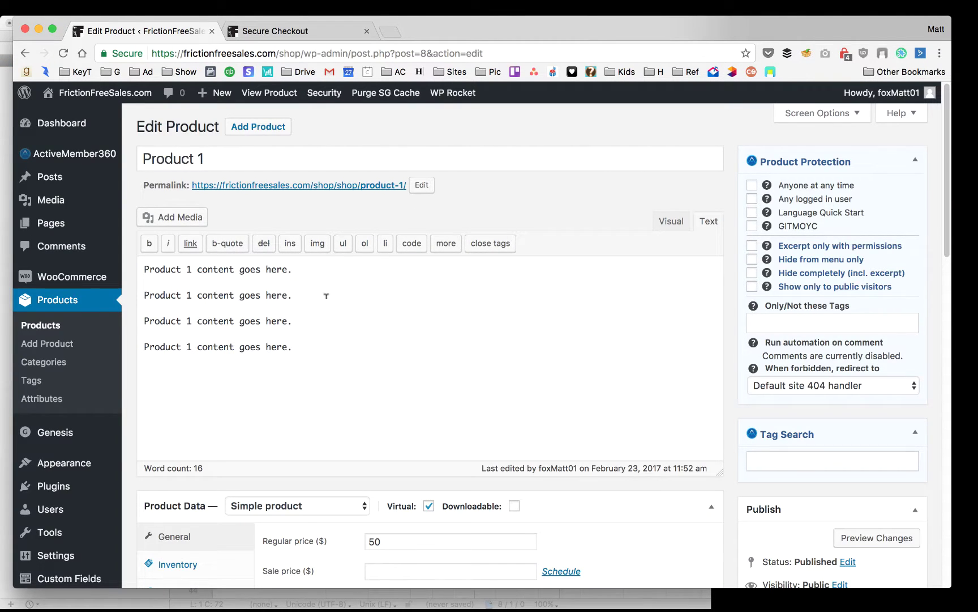
# Highlight Product 1's regular price of 50 and show its ActiveMember360 product tab
pyautogui.scroll(-10, 719, 294)
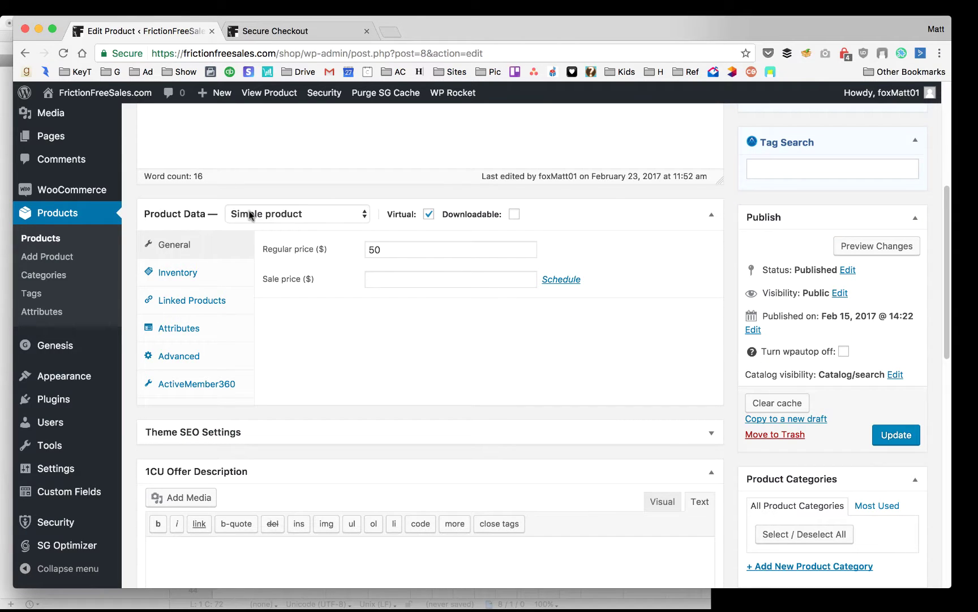
pyautogui.moveTo(393, 245); pyautogui.dragTo(351, 252)
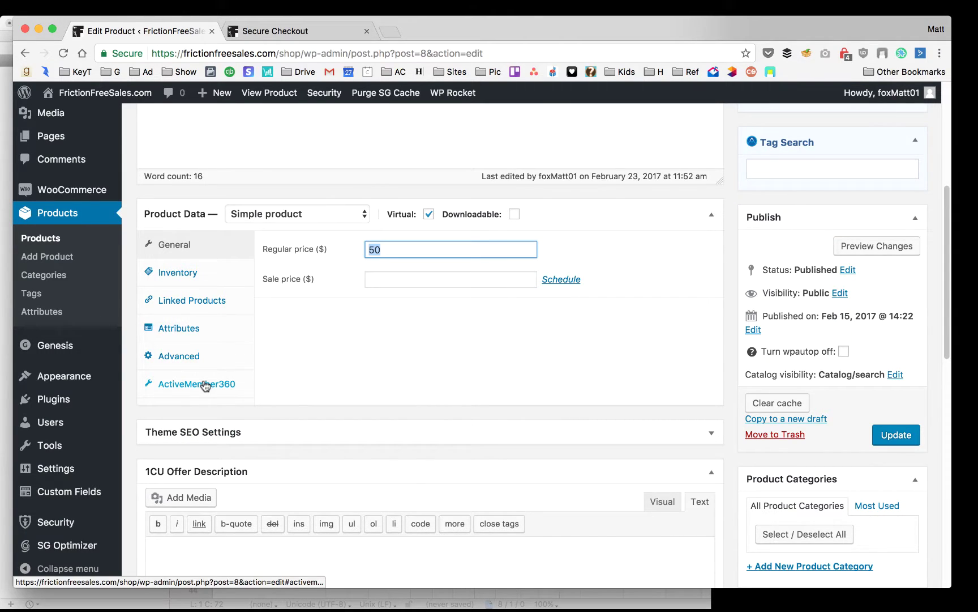
pyautogui.click(205, 384)
pyautogui.scroll(-2, 271, 321)
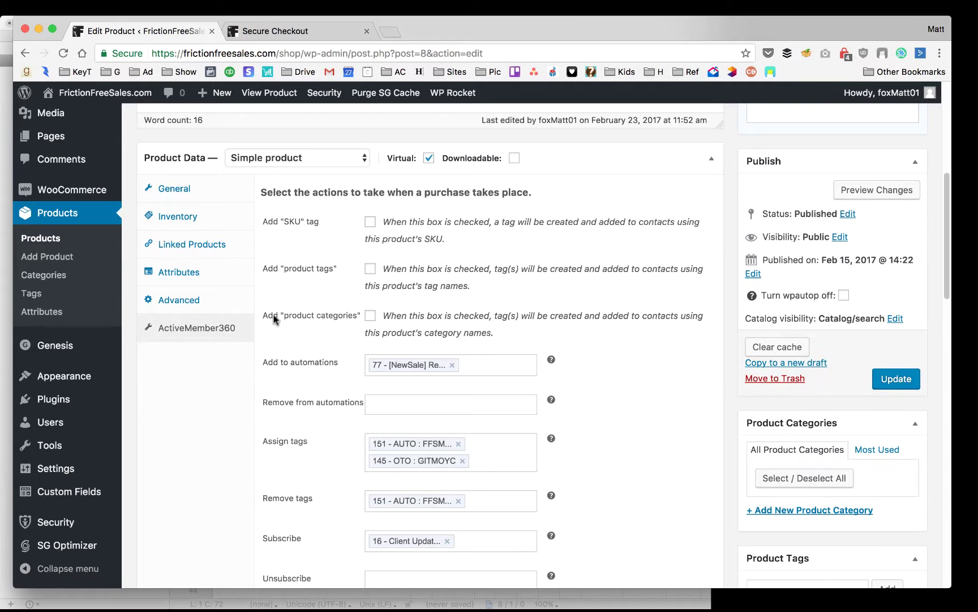
pyautogui.scroll(10, 198, 300)
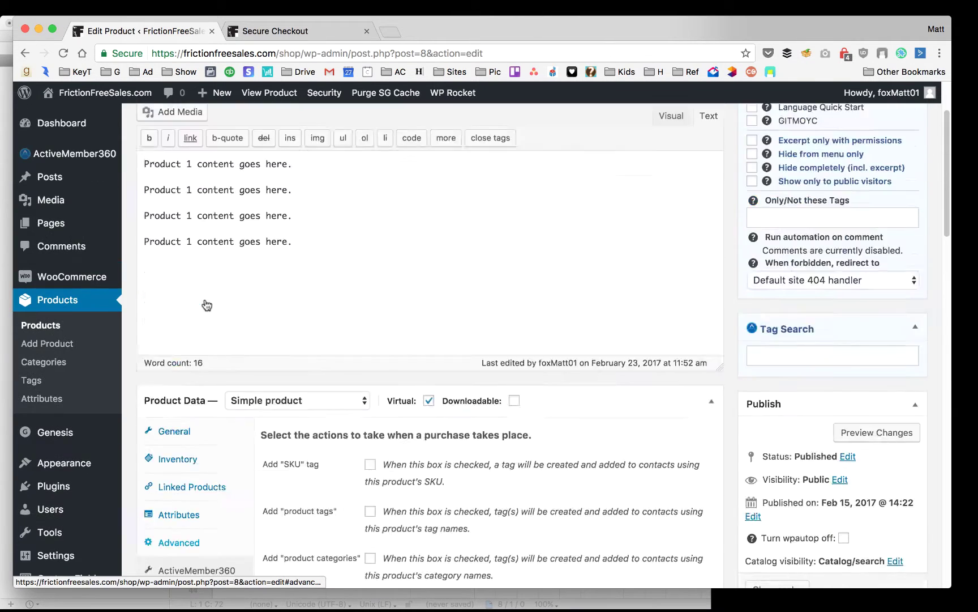
# Open ActiveMember360 Extensions in a new tab, check WooCommerce is on, then return
pyautogui.moveTo(99, 161)
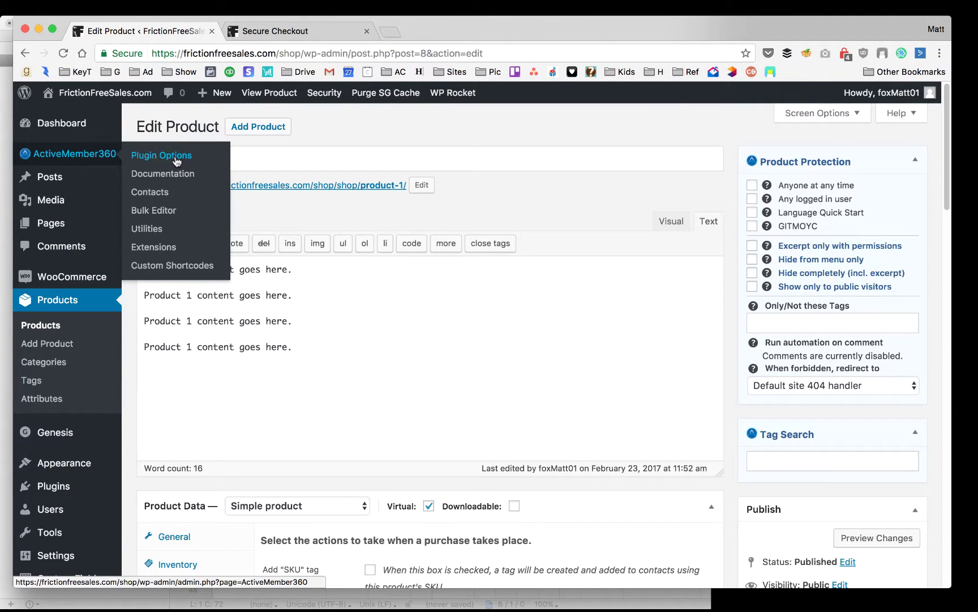
pyautogui.keyDown('super'); pyautogui.click(181, 253); pyautogui.keyUp('super')
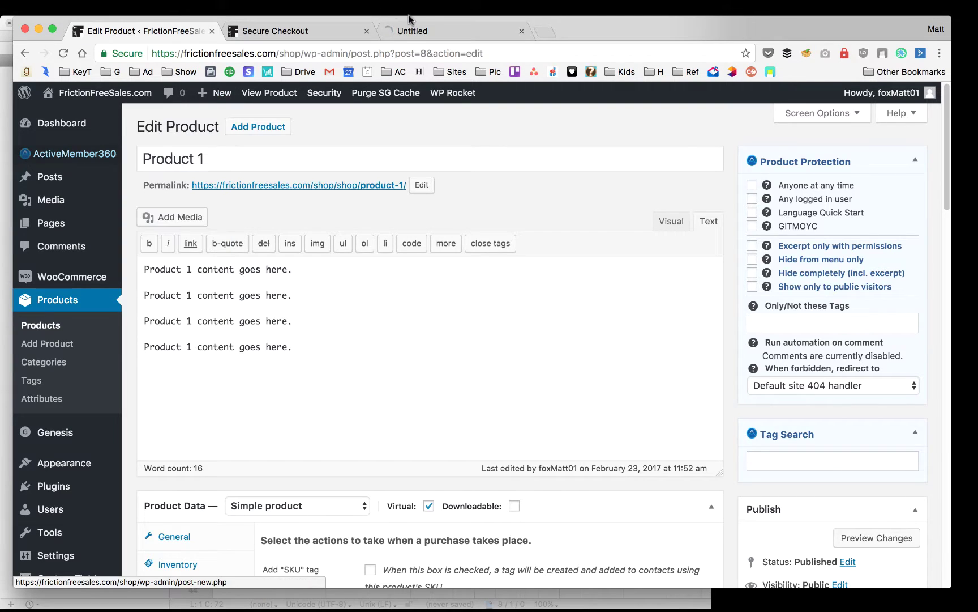
pyautogui.click(424, 31)
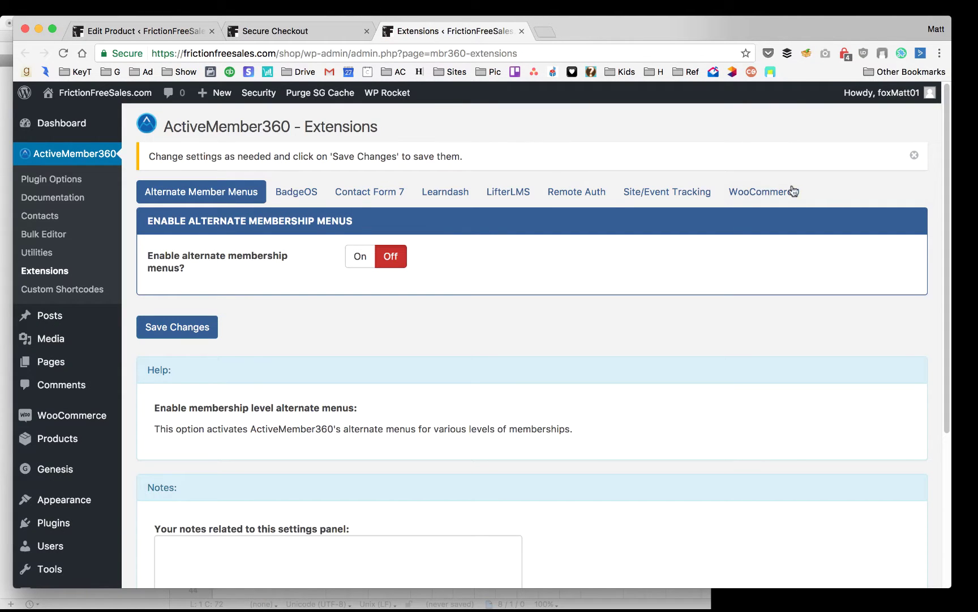
pyautogui.click(765, 192)
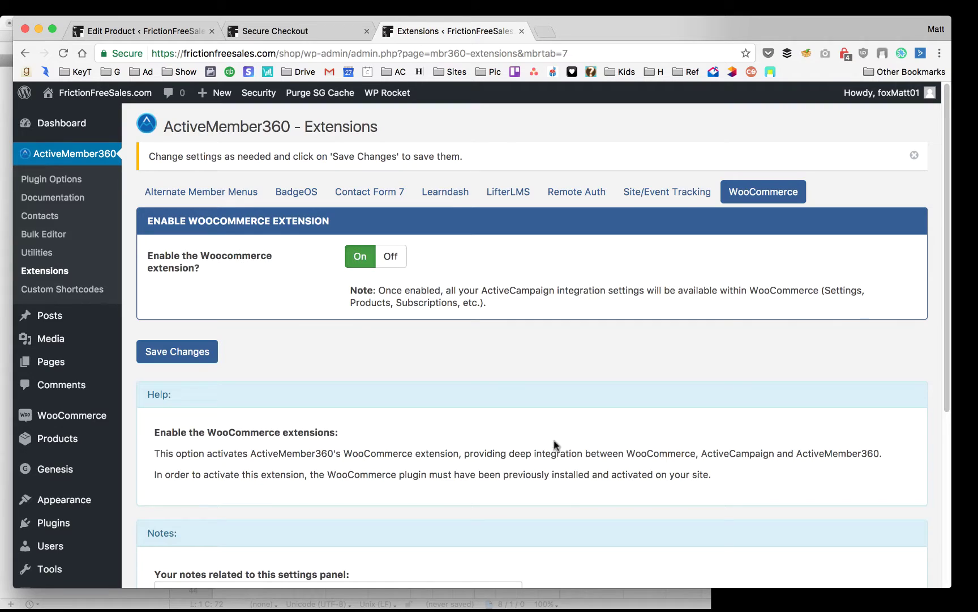
pyautogui.click(134, 32)
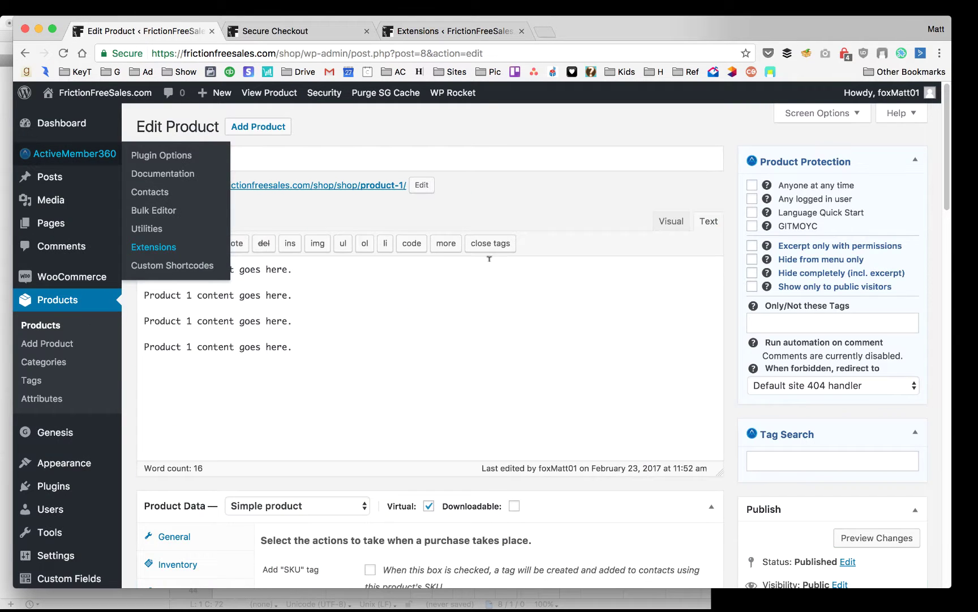
# Look over Product 1's purchase actions: automation 77, tags 151 and 145, list 16
pyautogui.scroll(-3, 406, 273)
pyautogui.scroll(-8, 407, 273)
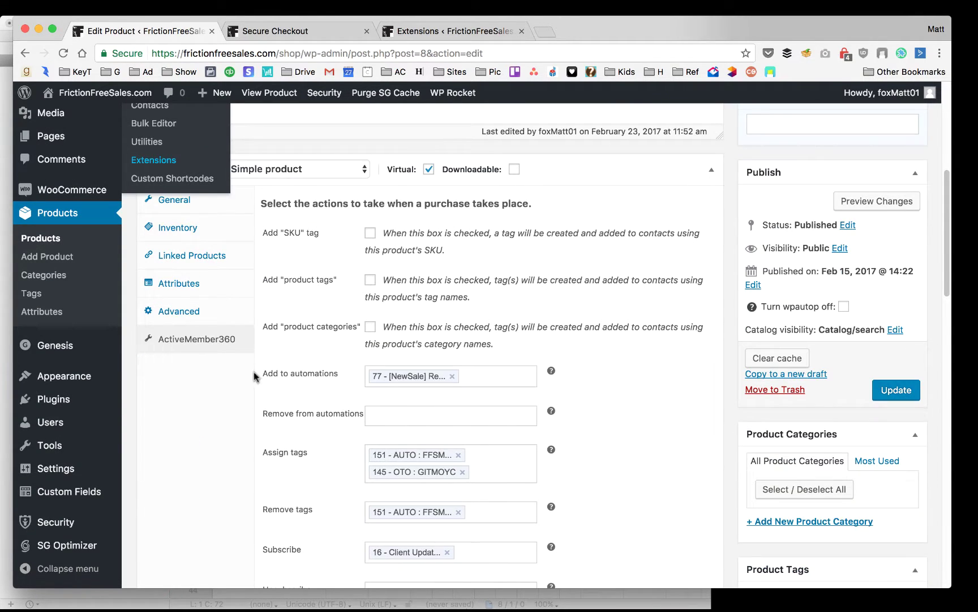
pyautogui.scroll(-4, 334, 286)
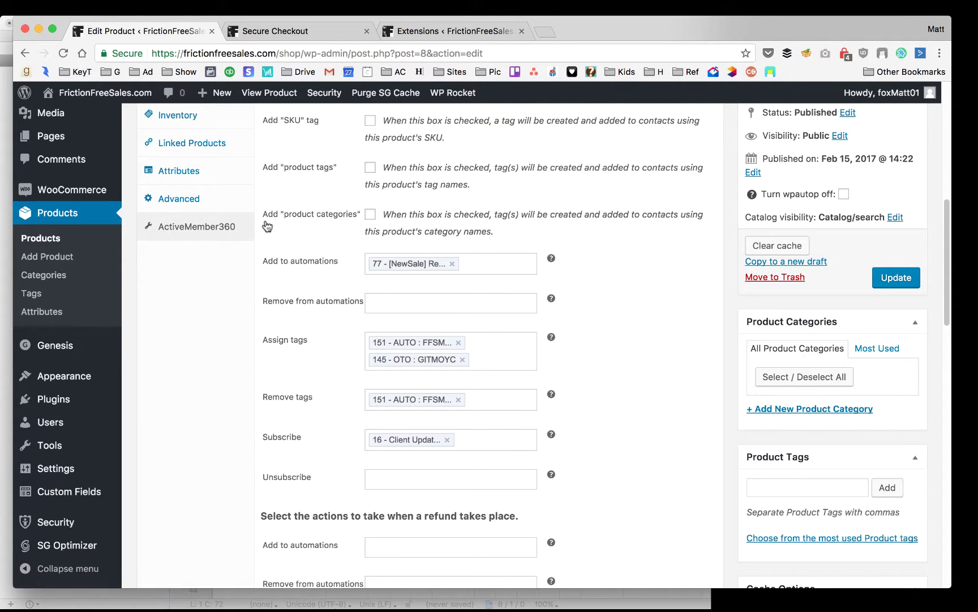
pyautogui.scroll(1, 267, 226)
pyautogui.scroll(2, 267, 226)
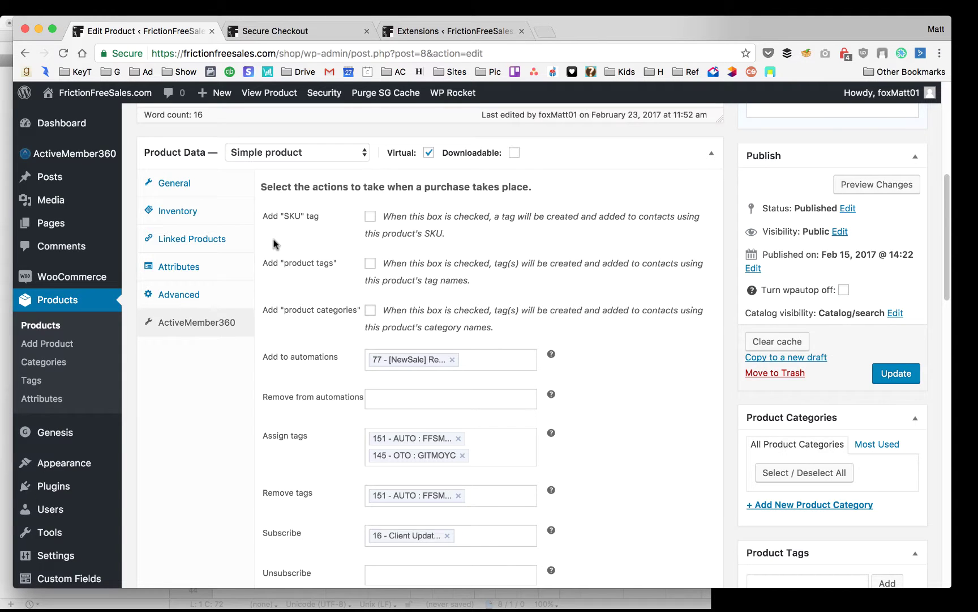
pyautogui.scroll(2, 275, 238)
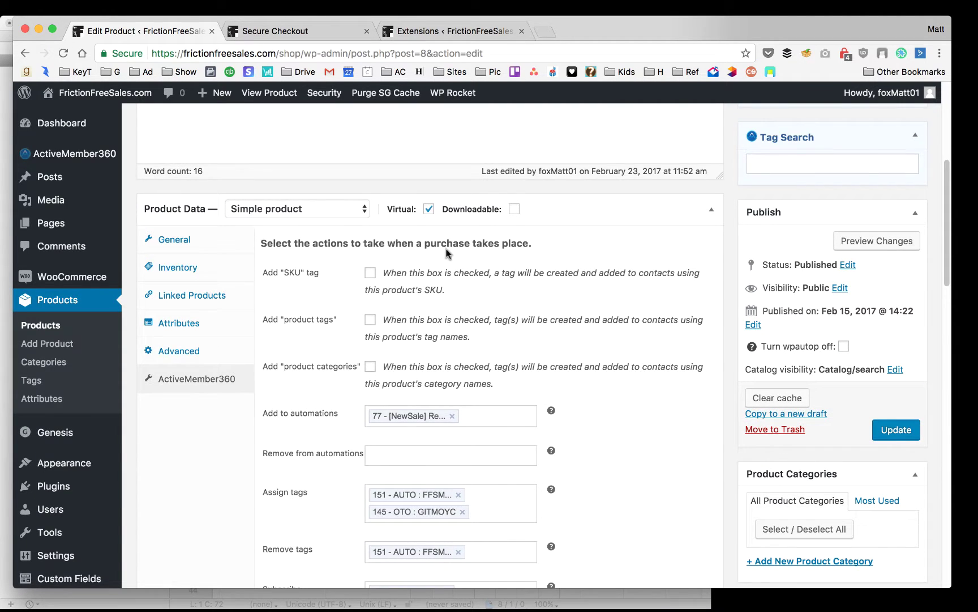
pyautogui.scroll(-3, 453, 249)
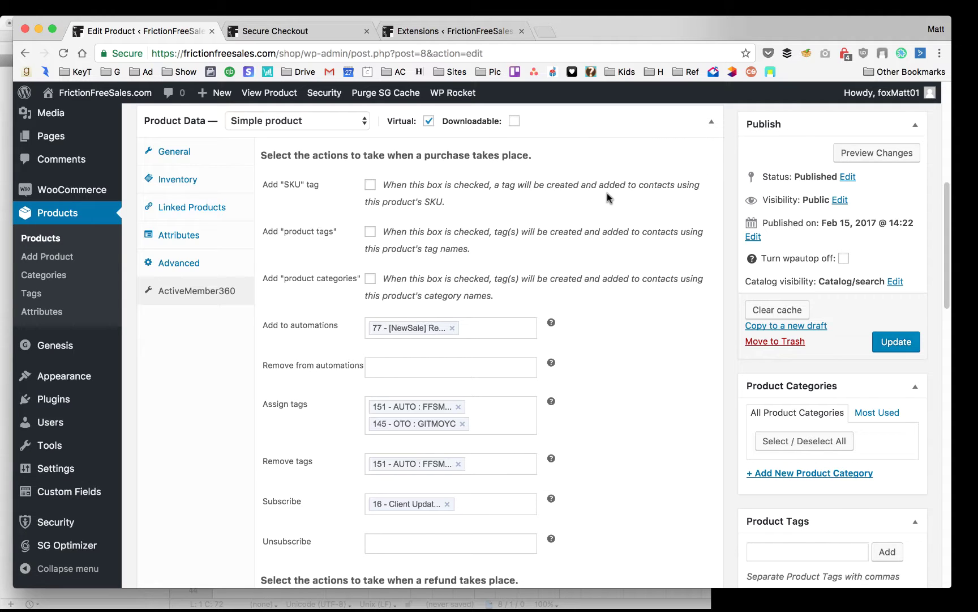
pyautogui.scroll(-3, 607, 193)
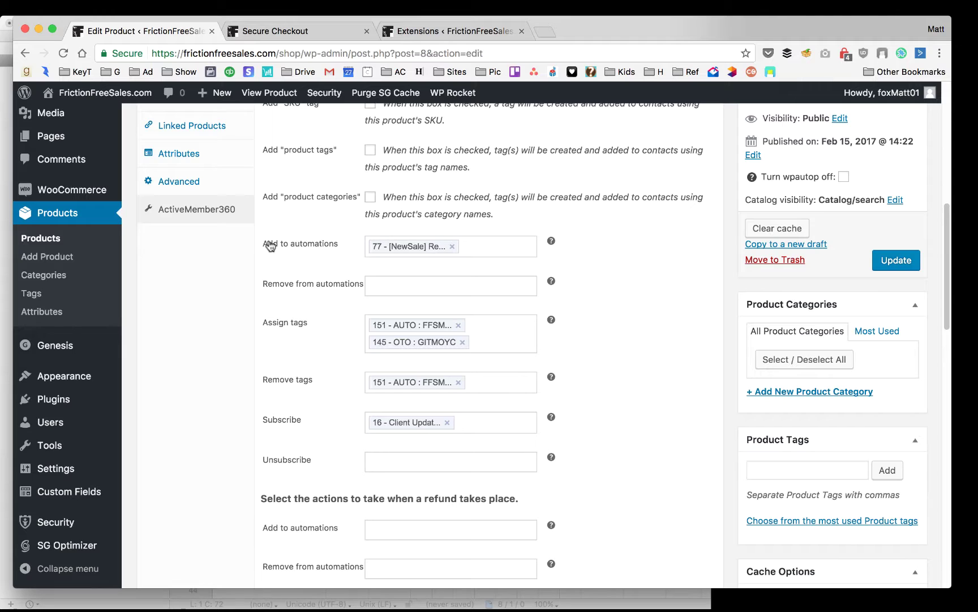
pyautogui.scroll(3, 298, 243)
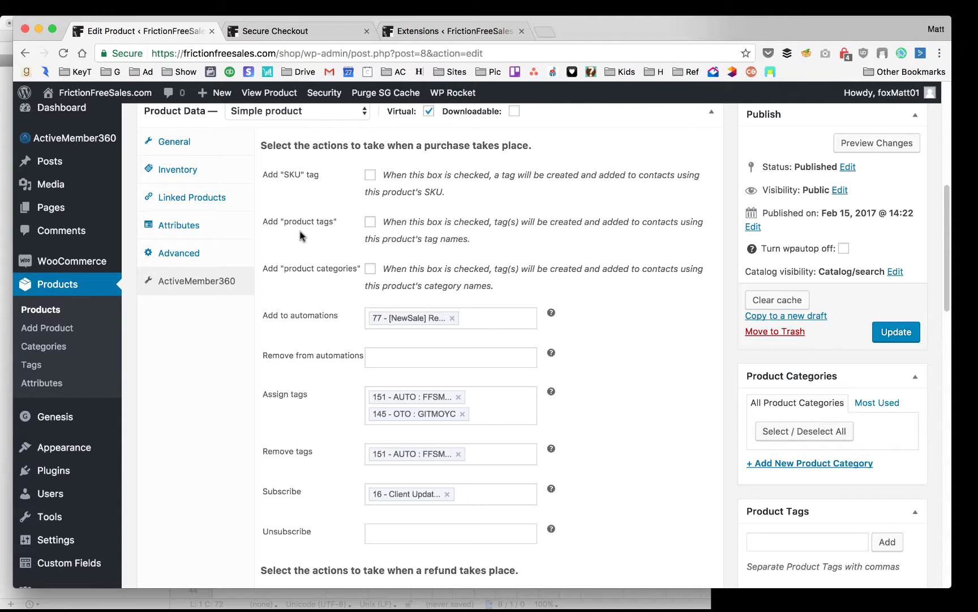
pyautogui.scroll(-1, 304, 258)
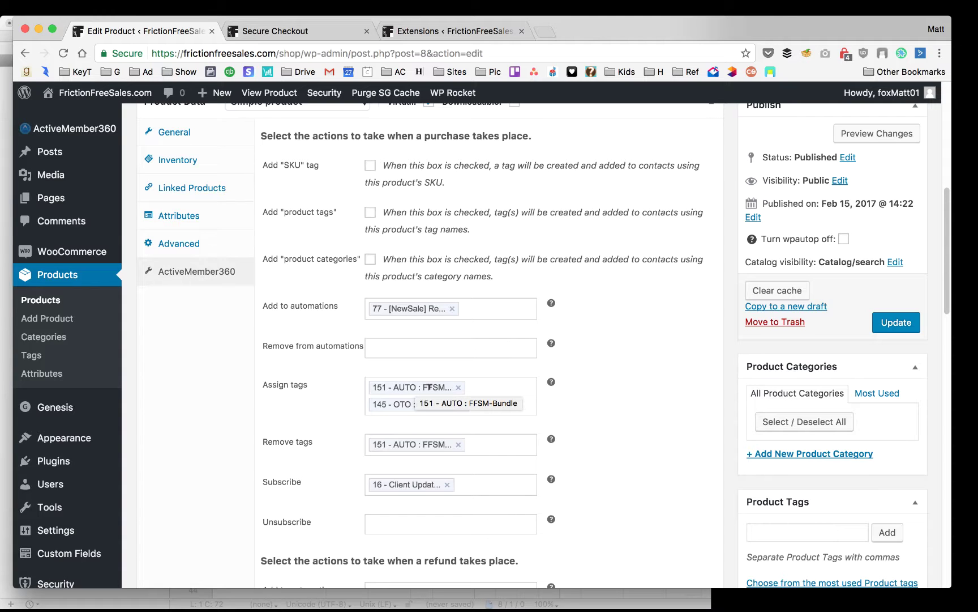
# Assign tag 25 - CUST : FFSM-Bundle on purchase and drop tag 151 from assigned tags
pyautogui.click(496, 392)
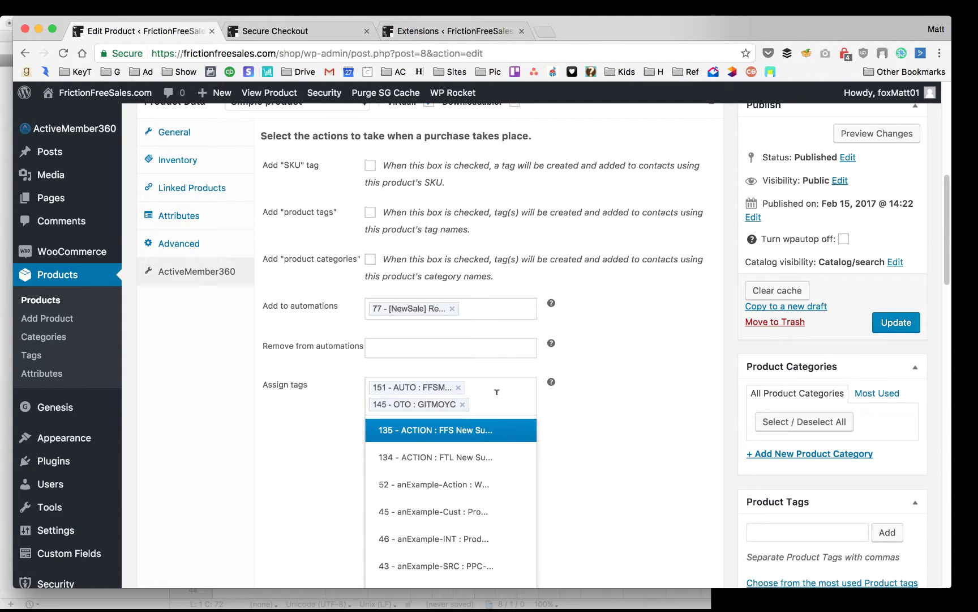
pyautogui.write('cust')
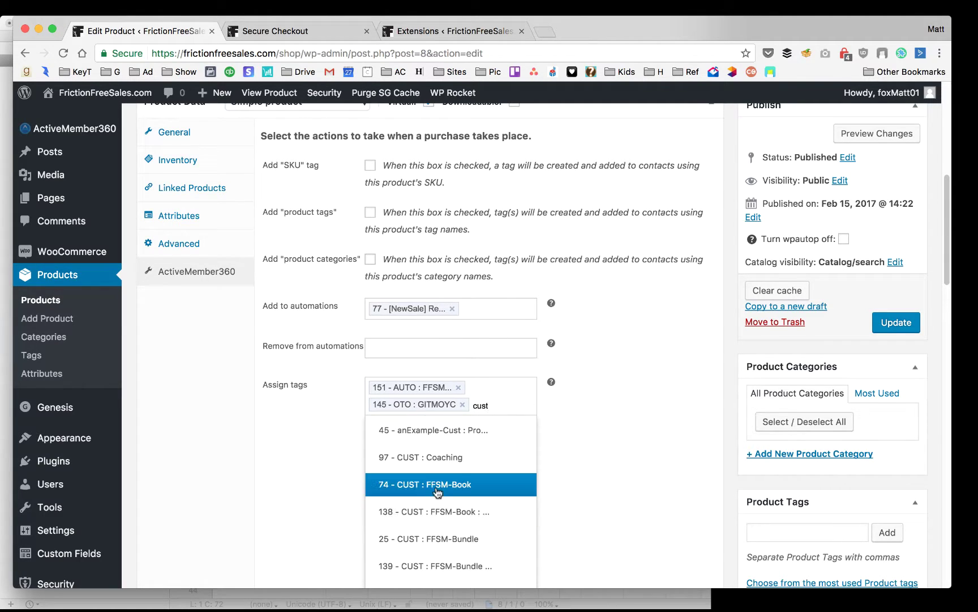
pyautogui.click(441, 538)
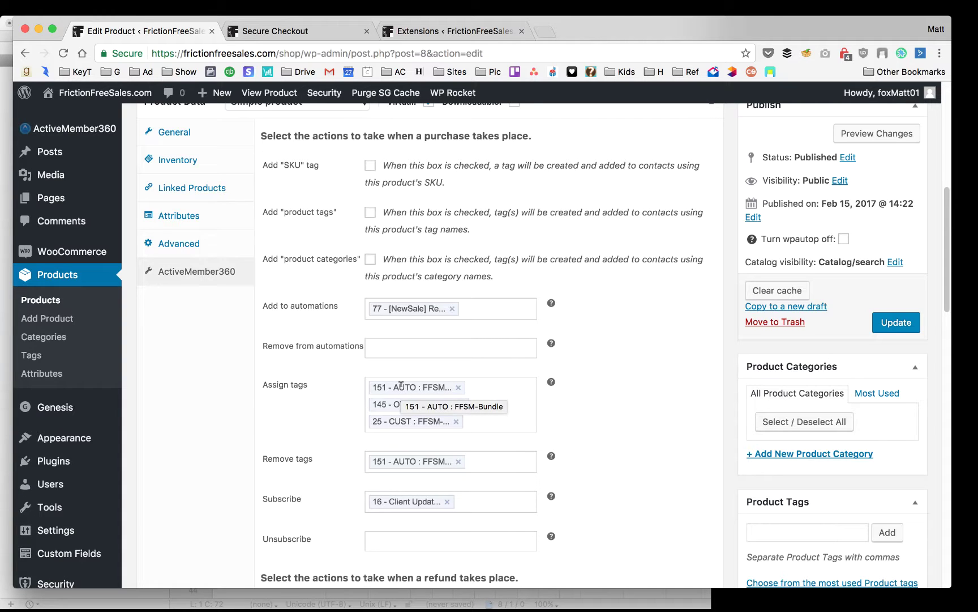
pyautogui.click(458, 387)
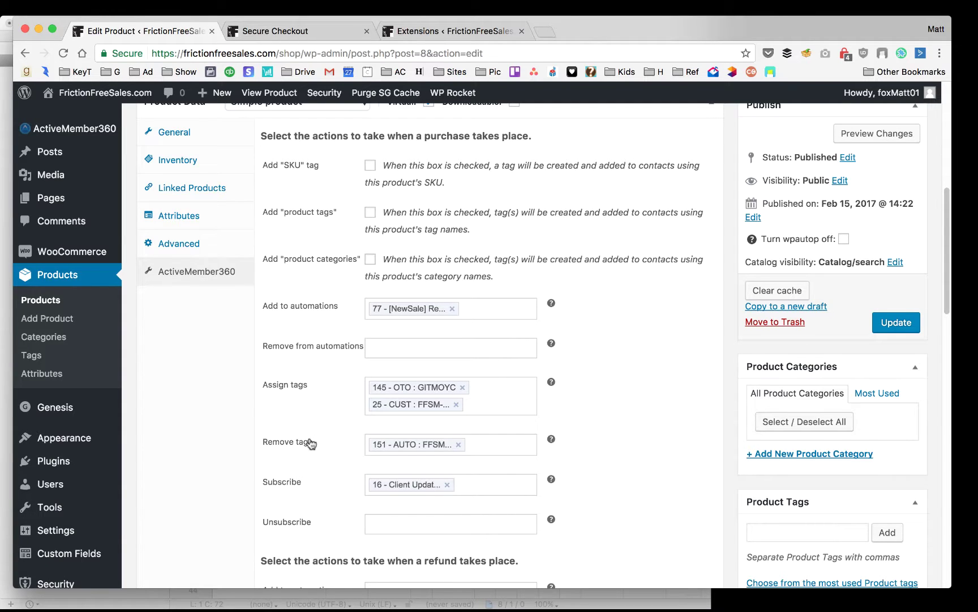
# Clear the 151 - AUTO : FFSM-Bundle tag from the Remove tags field, leaving it empty
pyautogui.click(489, 444)
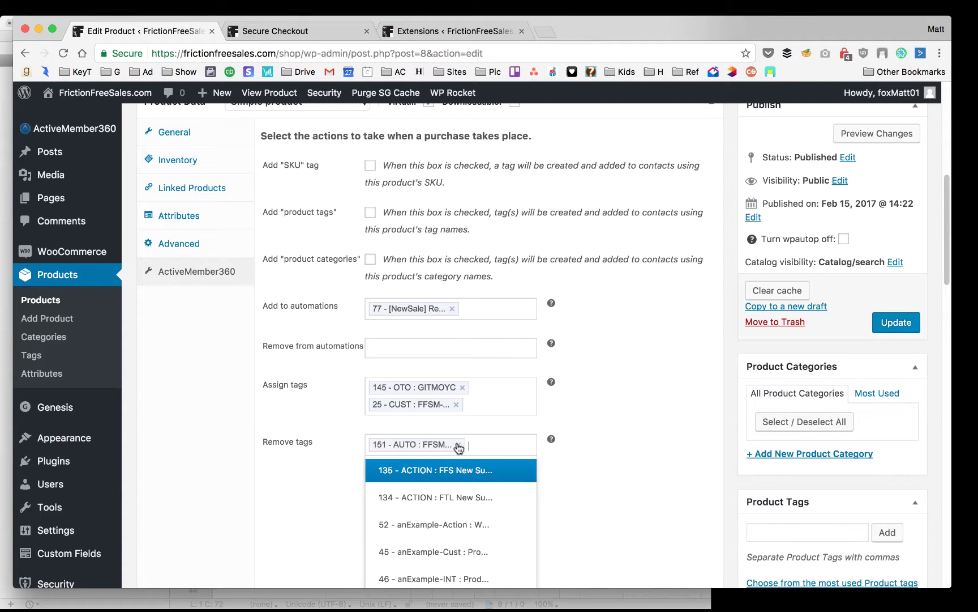
pyautogui.click(303, 439)
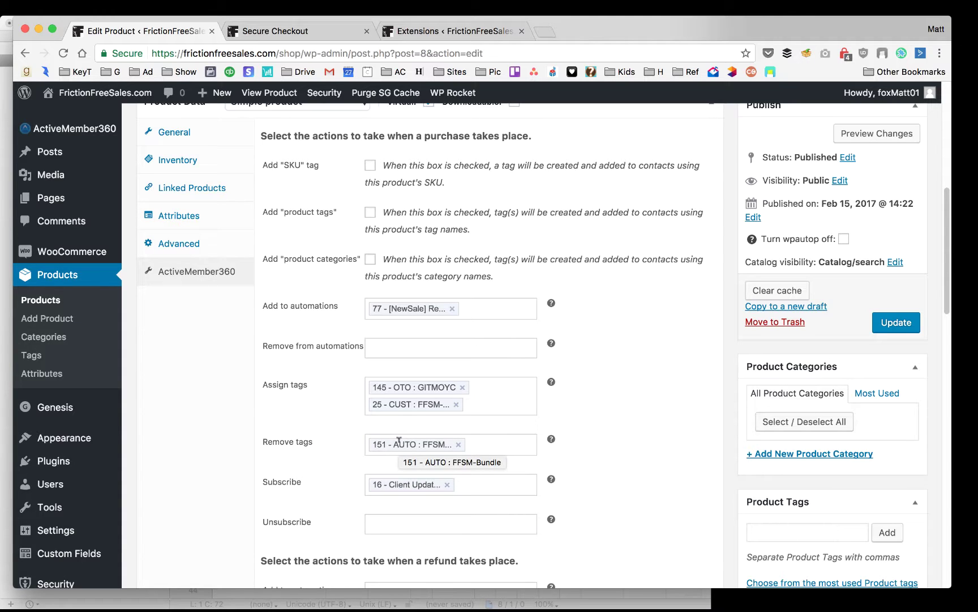
pyautogui.click(458, 444)
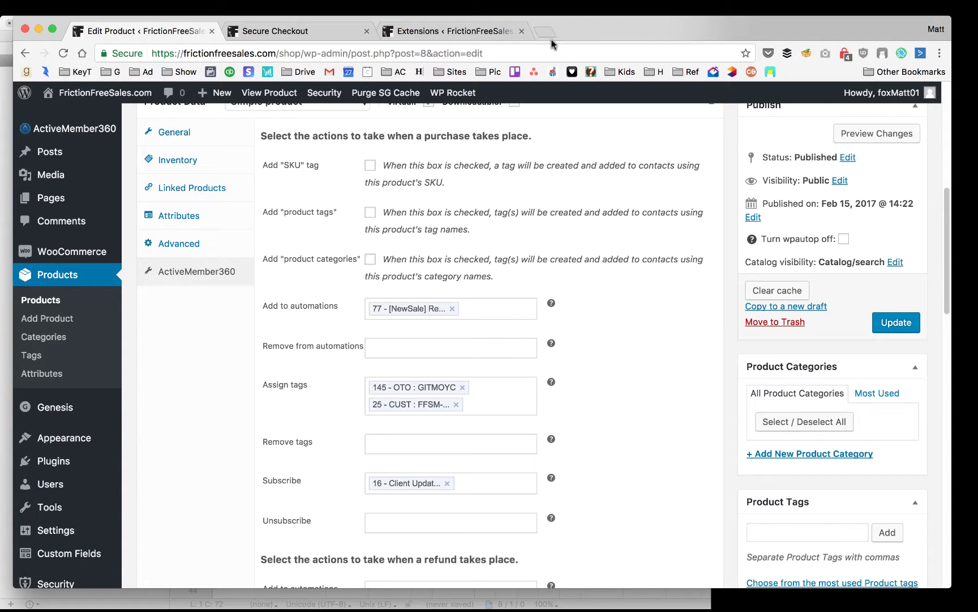
pyautogui.moveTo(489, 609)
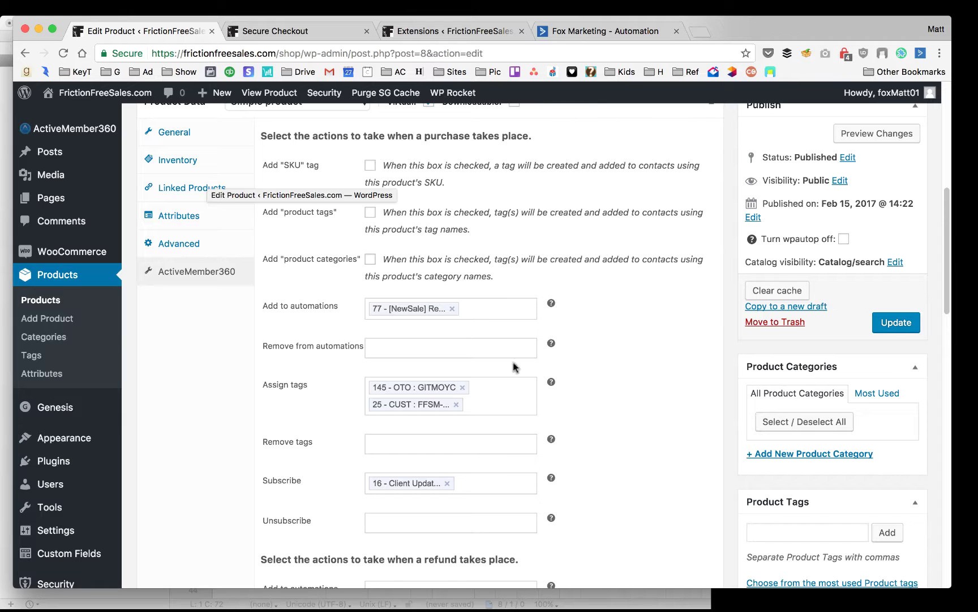
pyautogui.click(592, 30)
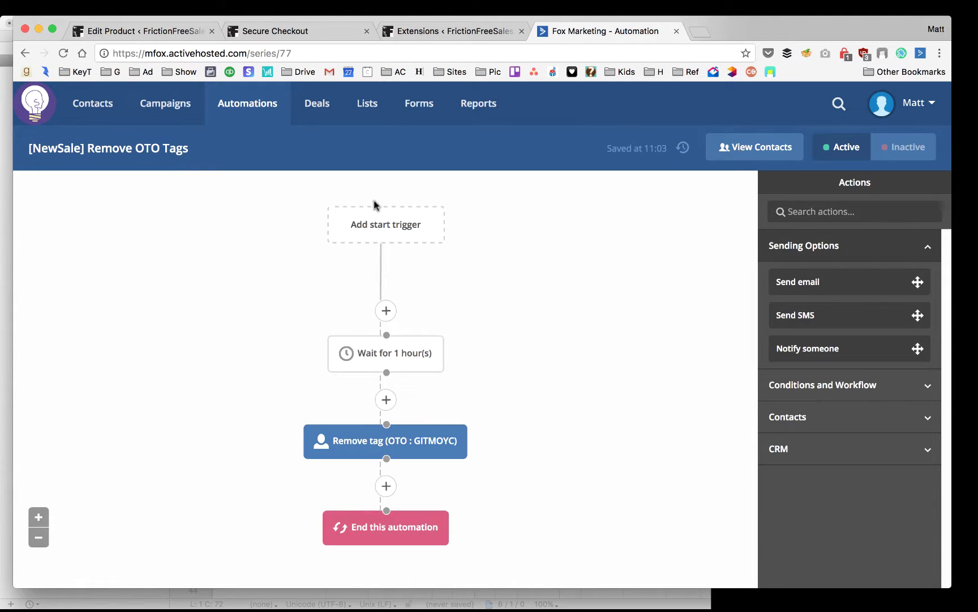
pyautogui.click(173, 31)
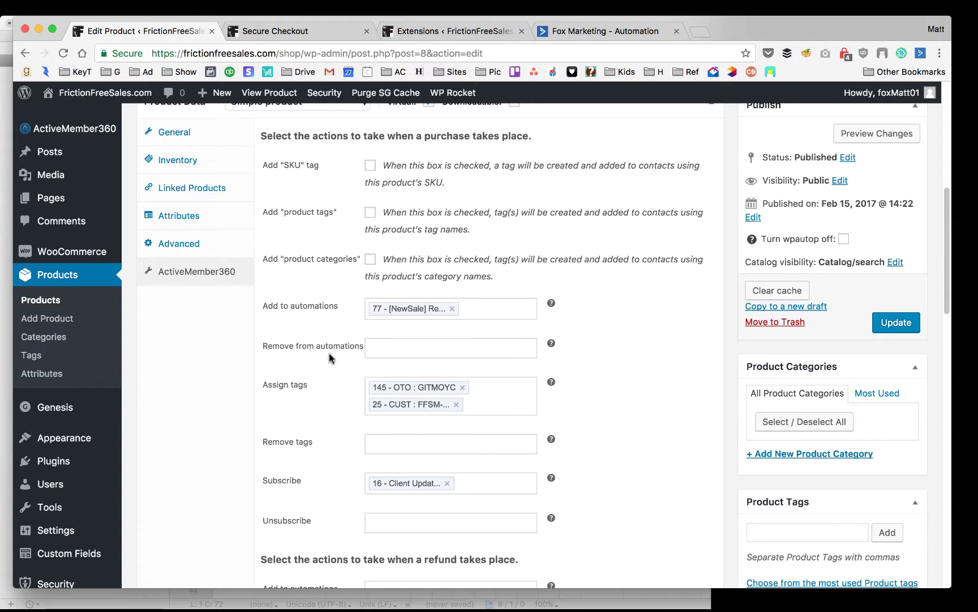
# Open the 'Product 2 upsell after product 1' funnel from 1 Click Upsells in a new tab
pyautogui.click(406, 385)
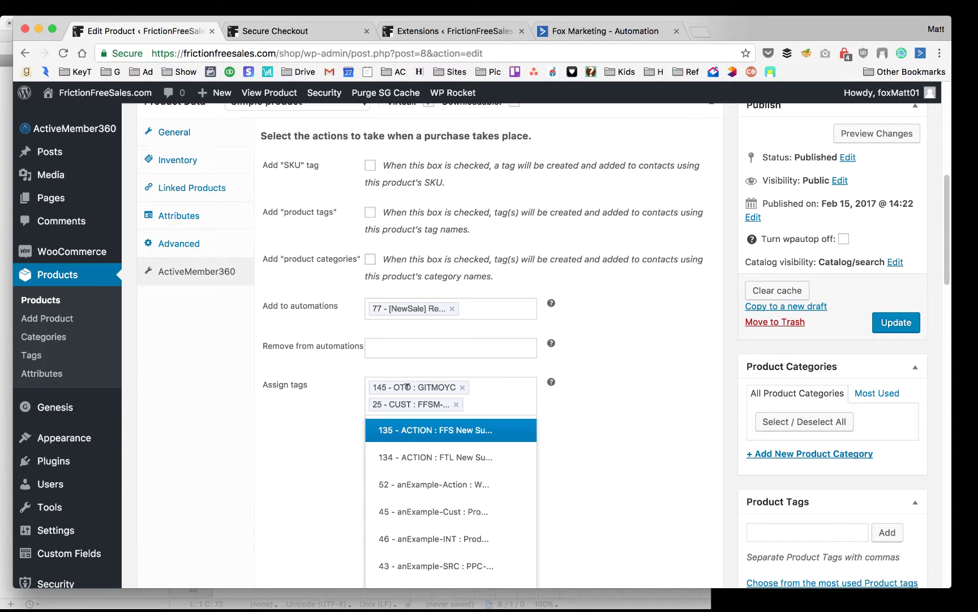
pyautogui.click(320, 394)
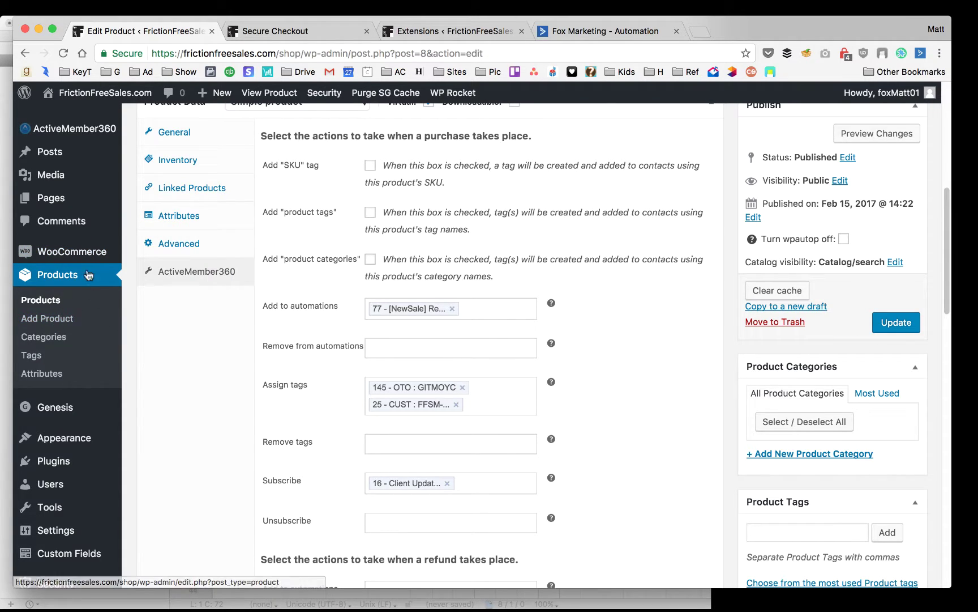
pyautogui.moveTo(82, 252)
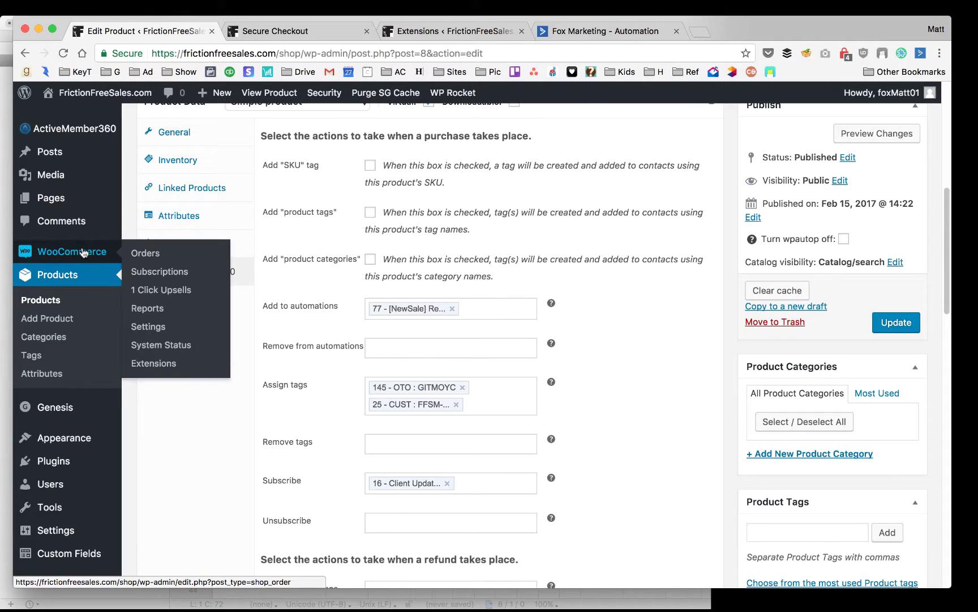
pyautogui.keyDown('super'); pyautogui.click(187, 291); pyautogui.keyUp('super')
pyautogui.click(304, 29)
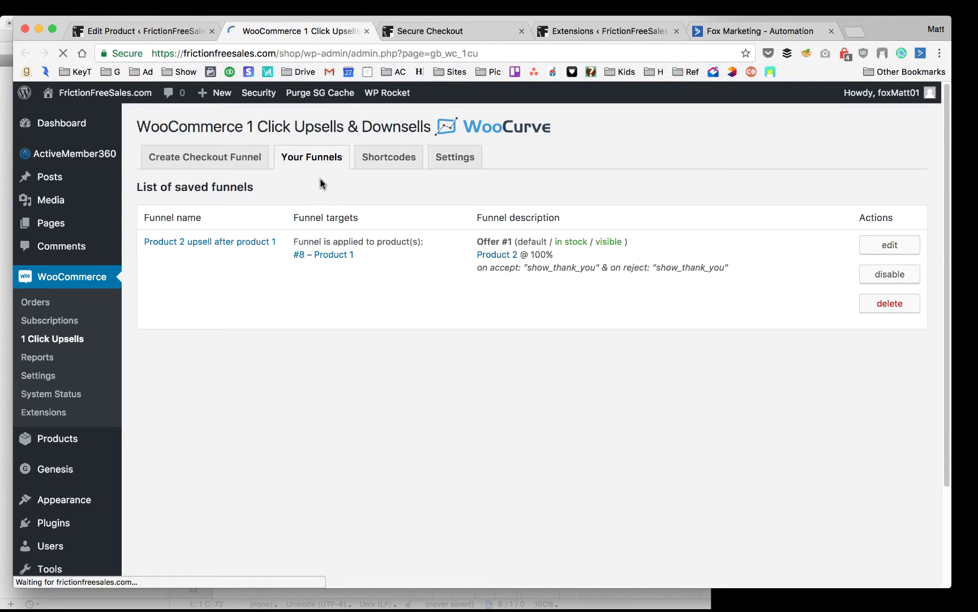
pyautogui.click(211, 244)
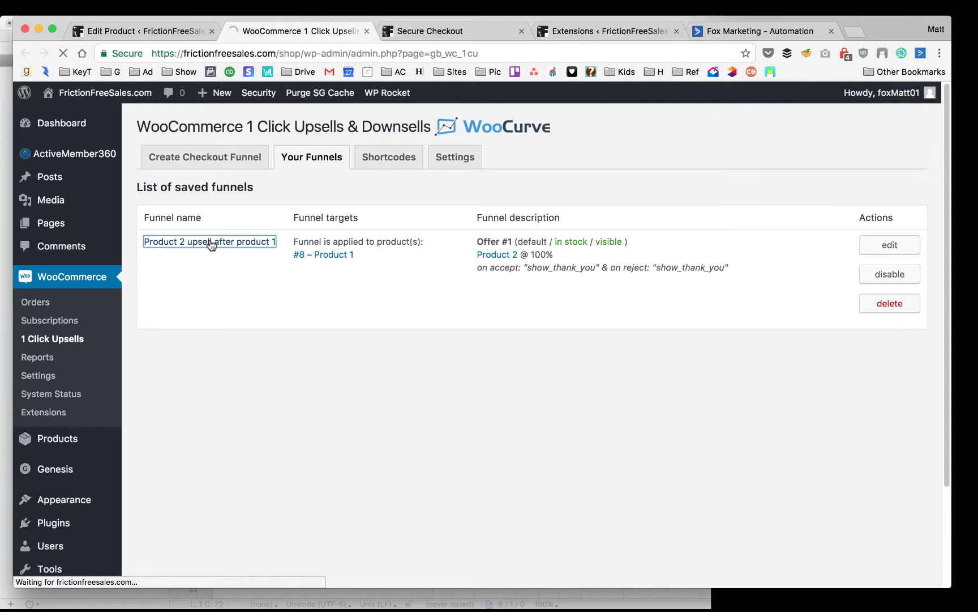
pyautogui.scroll(-5, 397, 308)
pyautogui.scroll(2, 264, 145)
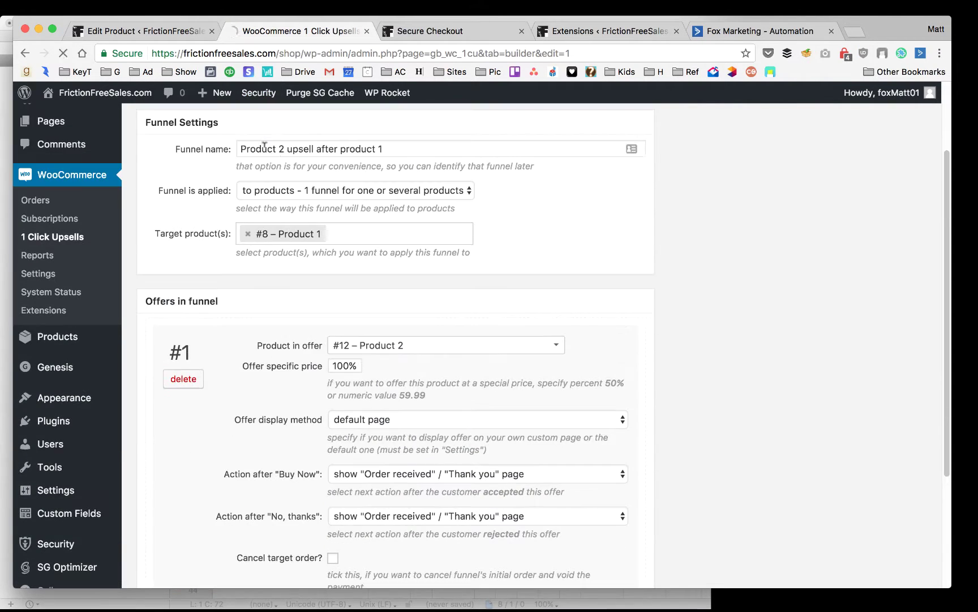
pyautogui.scroll(-3, 300, 297)
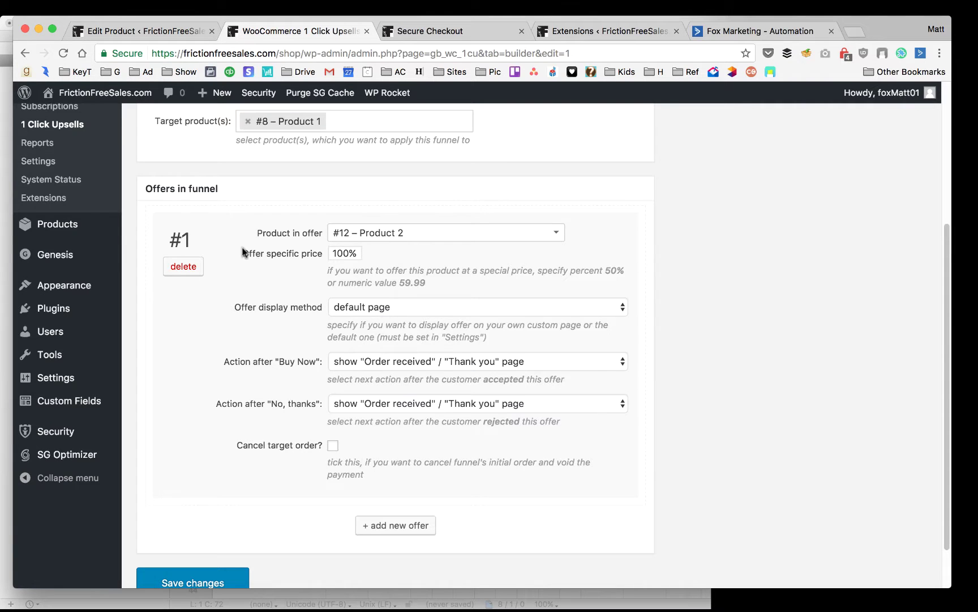
pyautogui.scroll(6, 177, 187)
# Open the Special Offer page's editor from All Pages in a new tab
pyautogui.moveTo(48, 231)
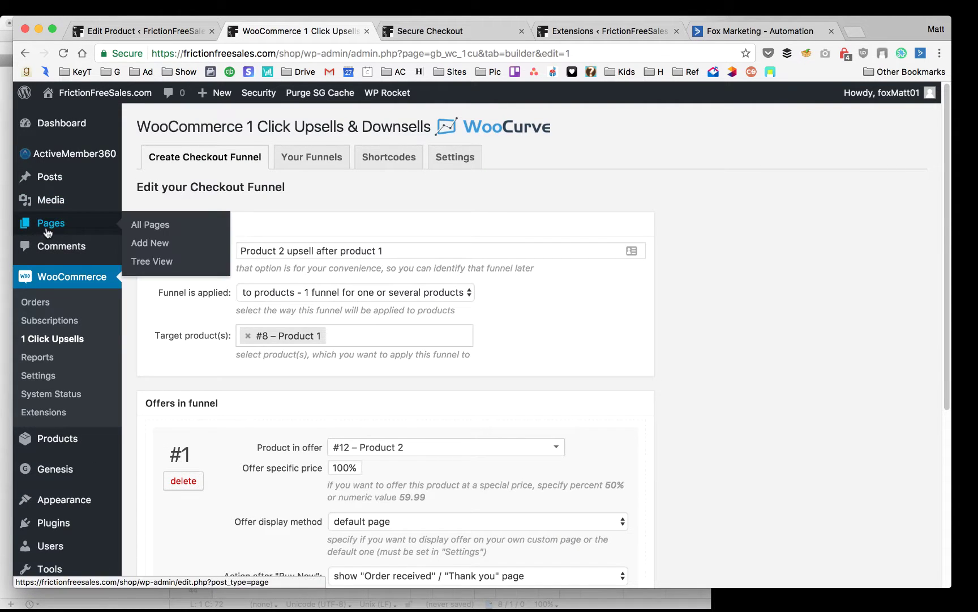
pyautogui.keyDown('super'); pyautogui.click(142, 223); pyautogui.keyUp('super')
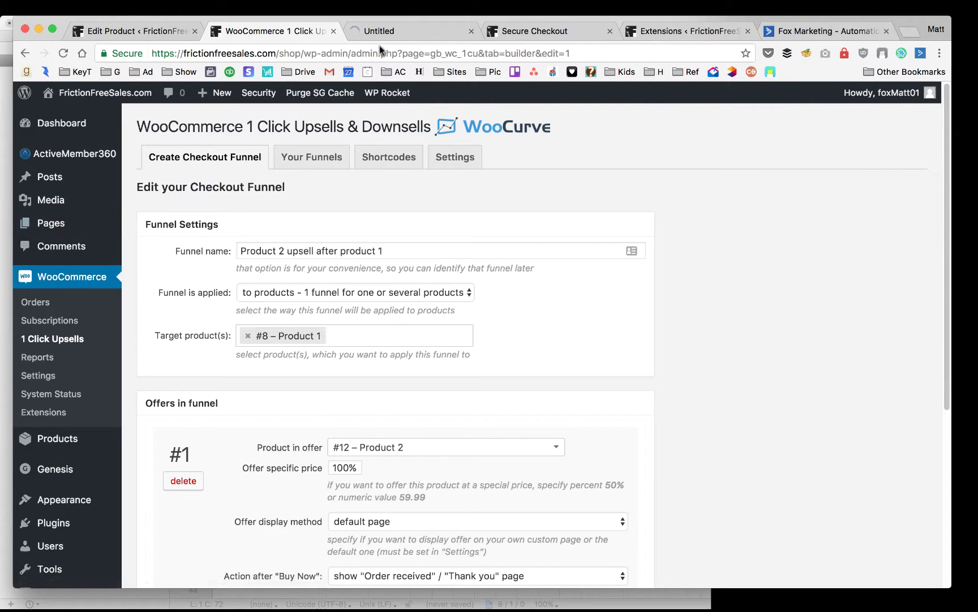
pyautogui.click(395, 35)
pyautogui.scroll(-2, 372, 244)
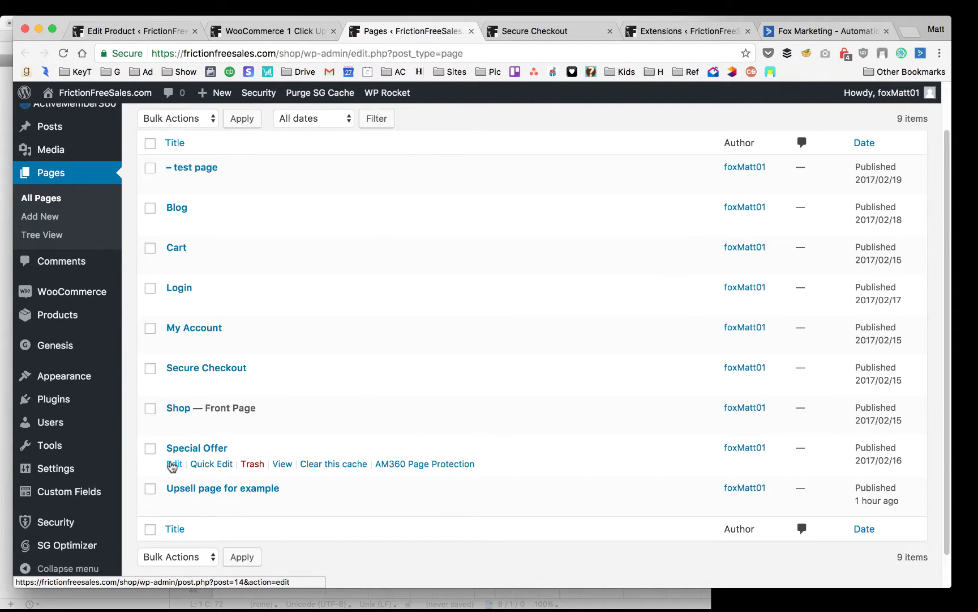
pyautogui.click(172, 465)
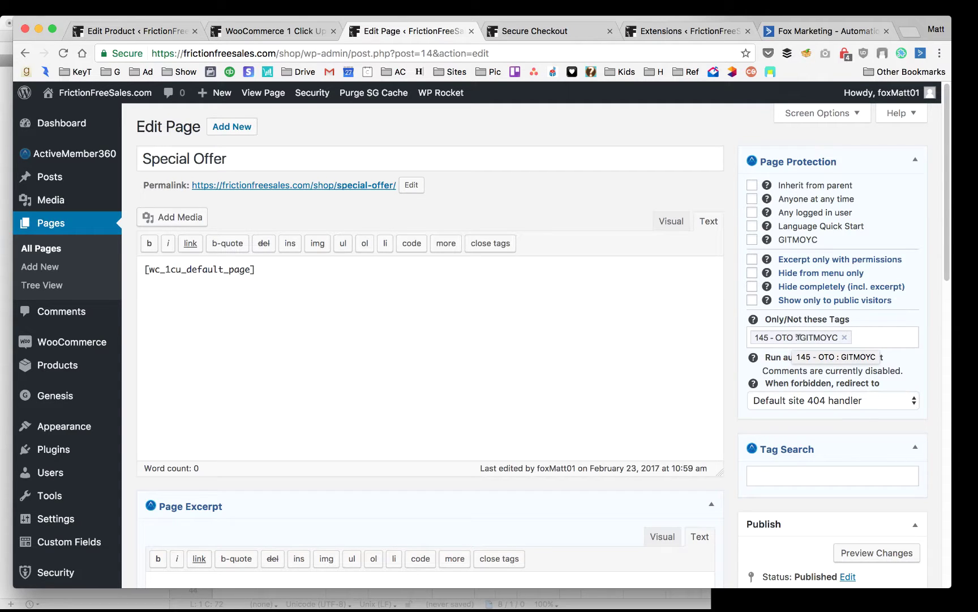
# Copy the Special Offer page's permalink address and bring Safari forward
pyautogui.scroll(-2, 730, 328)
pyautogui.scroll(2, 731, 329)
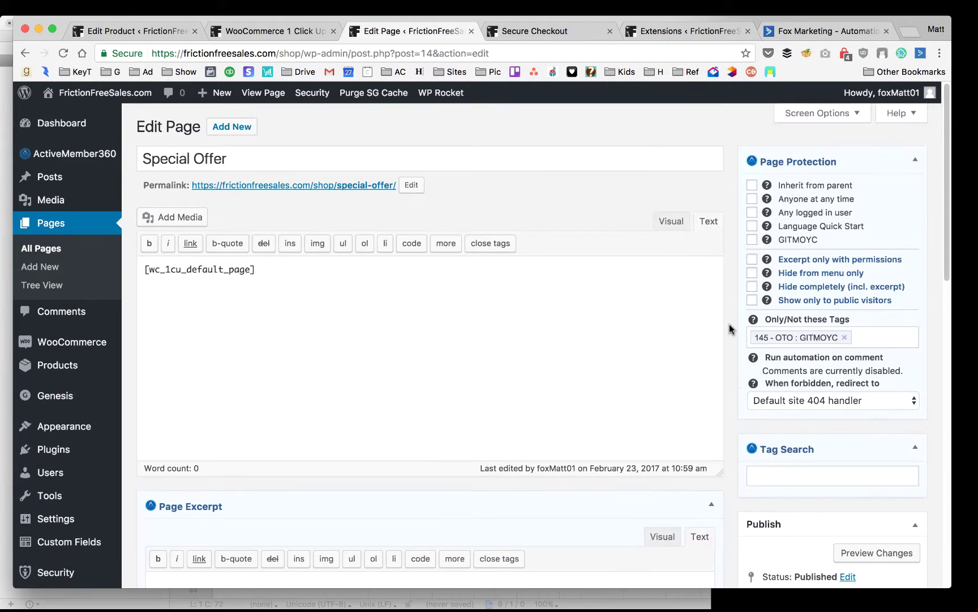
pyautogui.rightClick(319, 194)
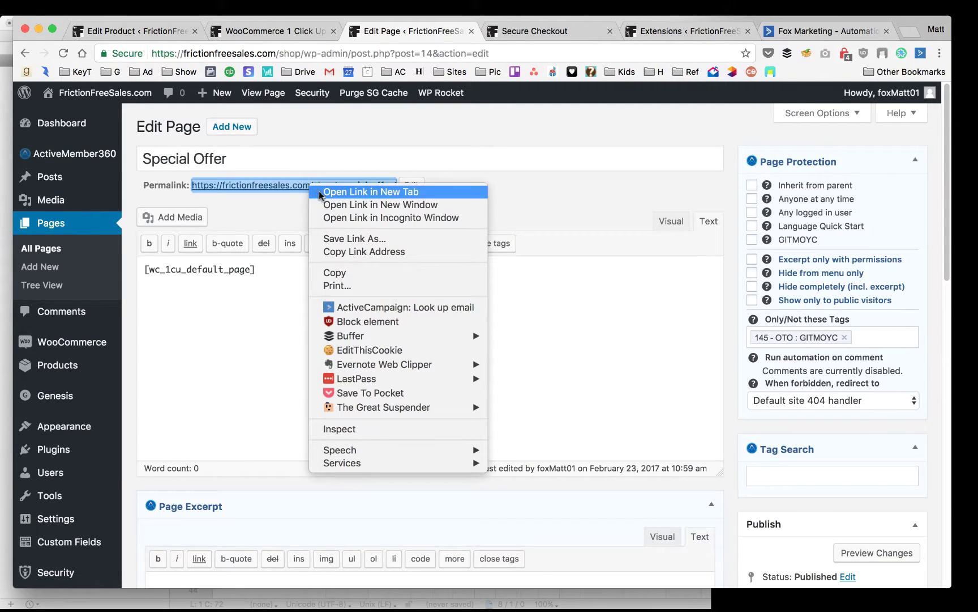
pyautogui.click(351, 251)
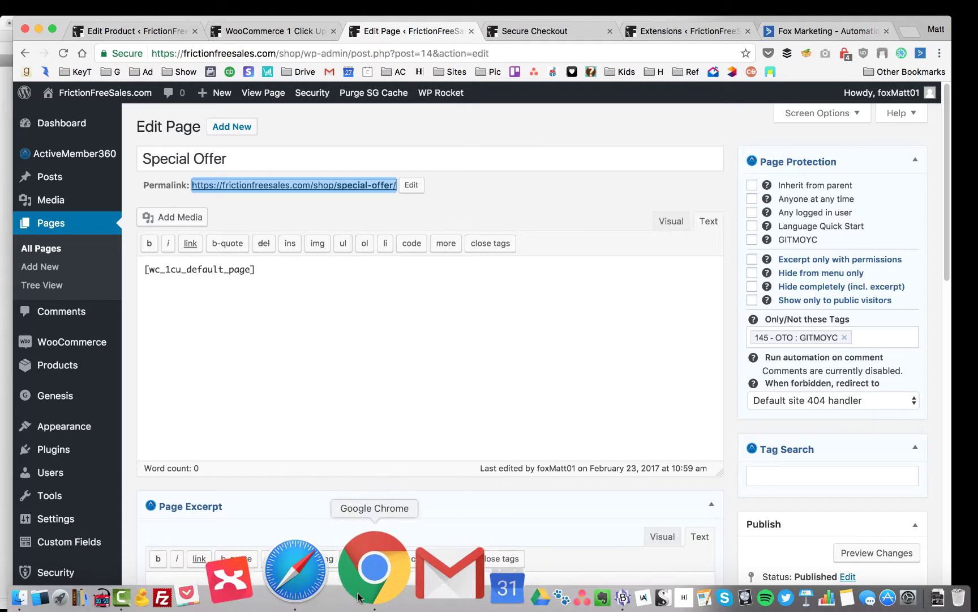
pyautogui.click(346, 589)
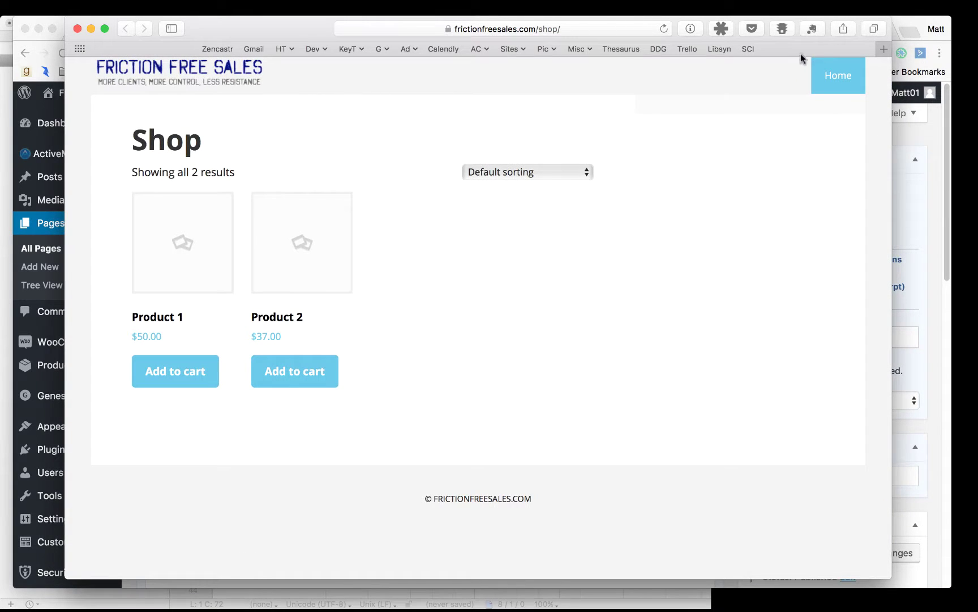
# Load the copied special-offer URL in a new Safari tab, see the 404, and return to Chrome
pyautogui.click(884, 49)
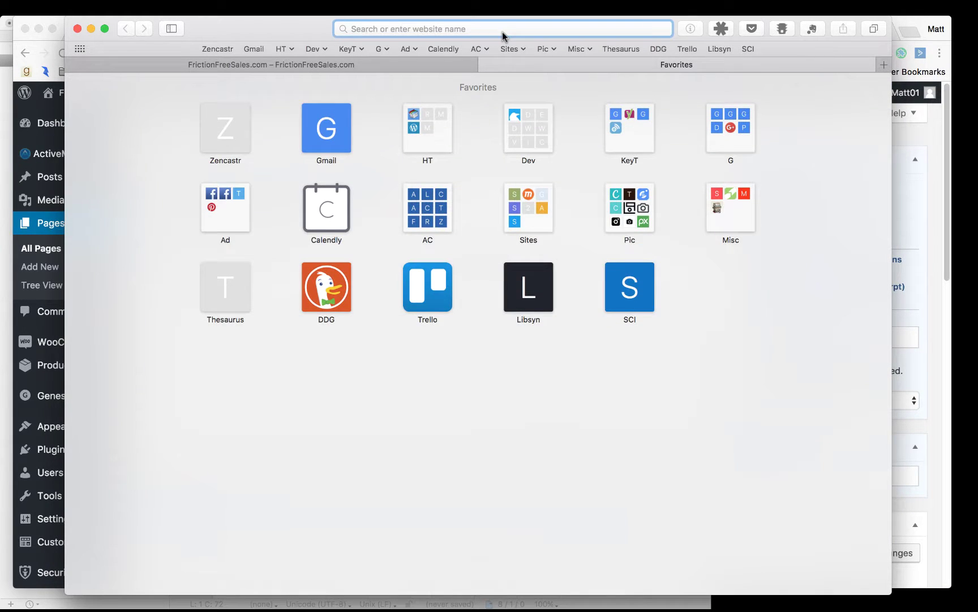
pyautogui.press('super+v')
pyautogui.press('Return')
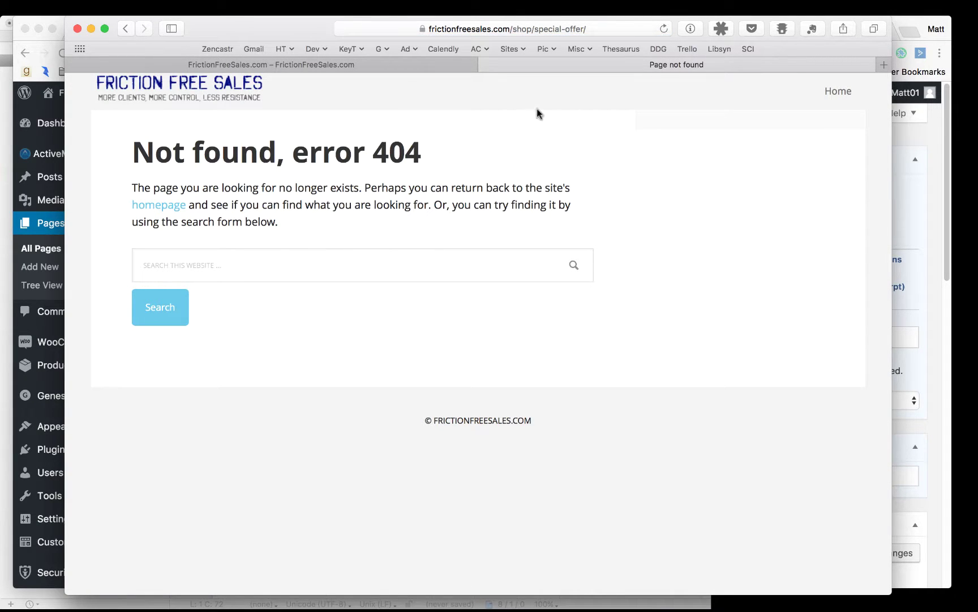
pyautogui.click(487, 64)
pyautogui.press('super+Tab')
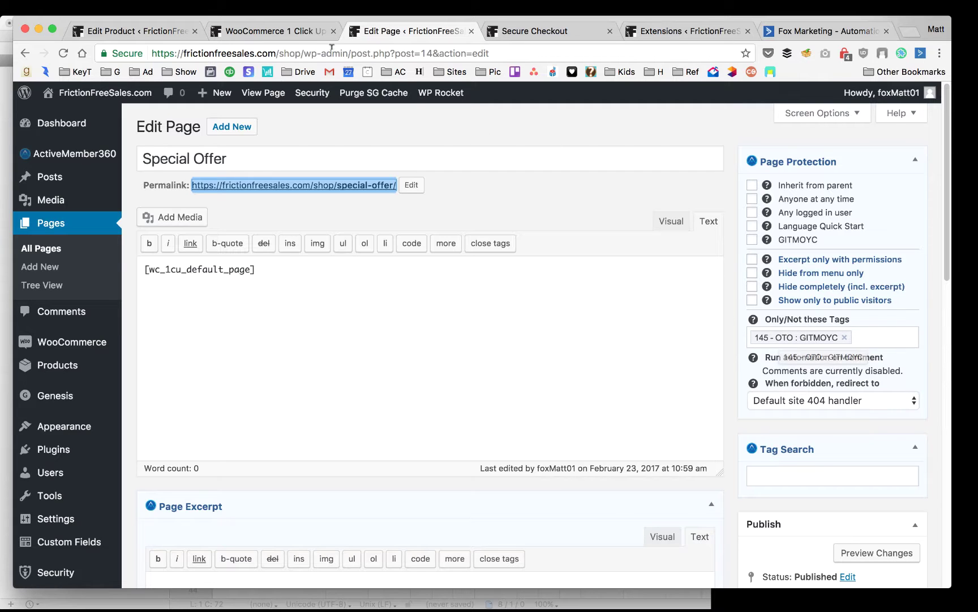
# Check the open WordPress tabs, then view the ActiveCampaign [NewSale] Remove OTO Tags automation
pyautogui.click(299, 31)
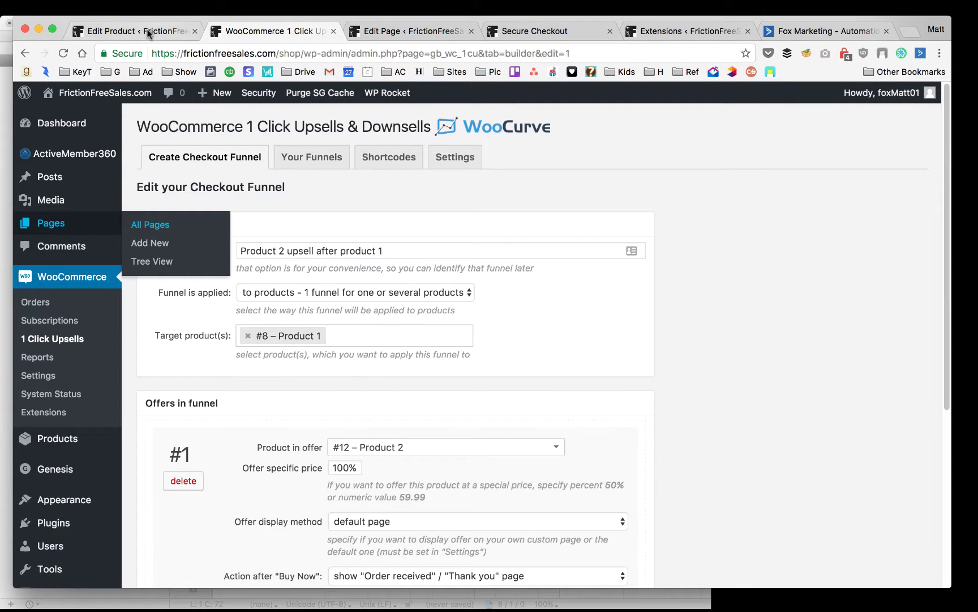
pyautogui.click(113, 31)
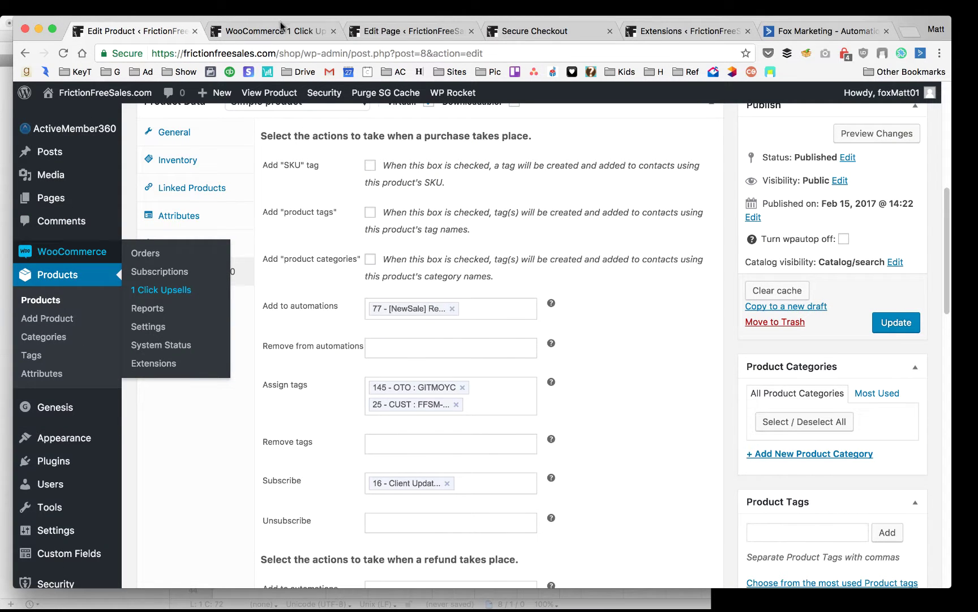
pyautogui.click(278, 25)
pyautogui.scroll(-2, 525, 323)
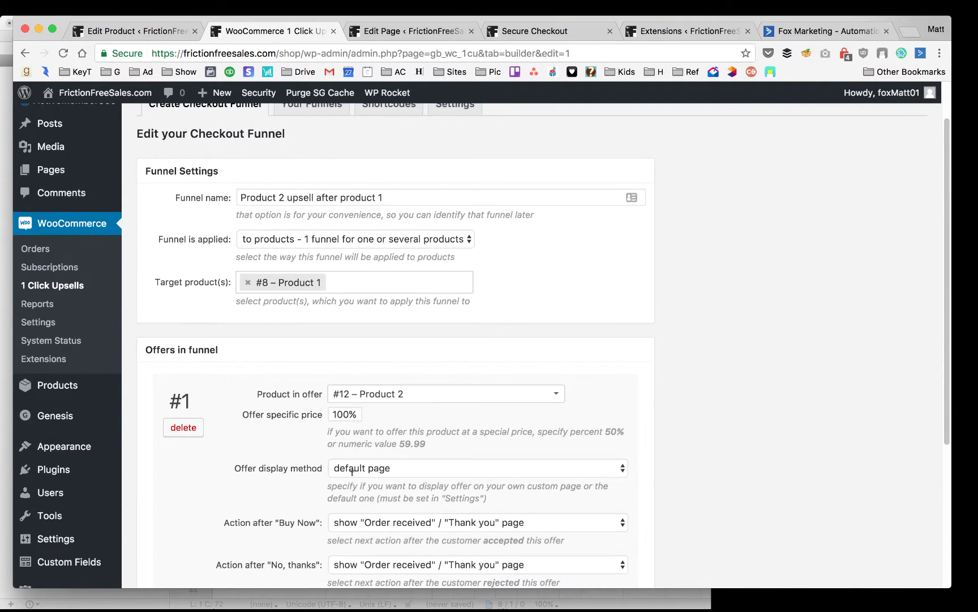
pyautogui.scroll(-2, 359, 473)
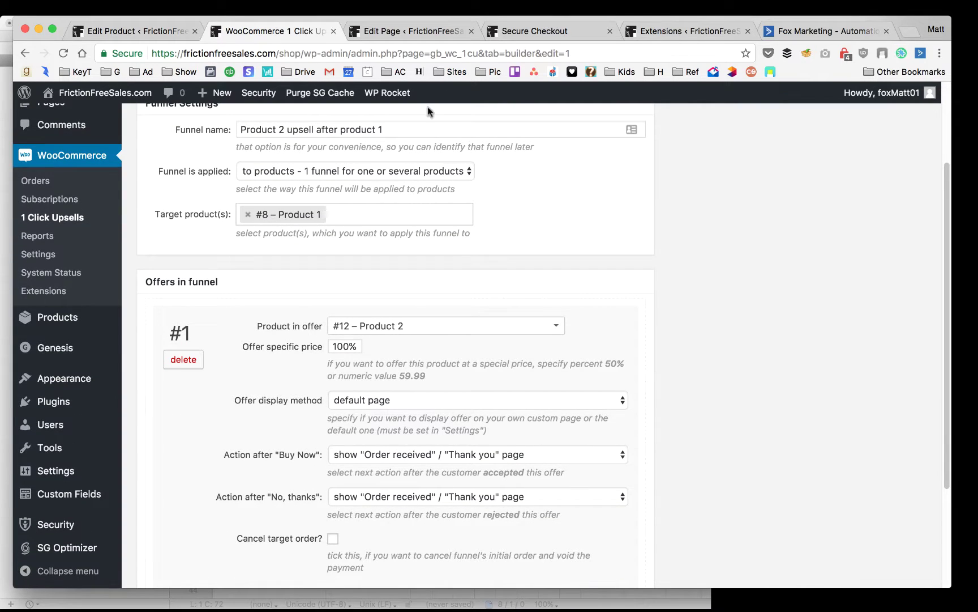
pyautogui.click(416, 32)
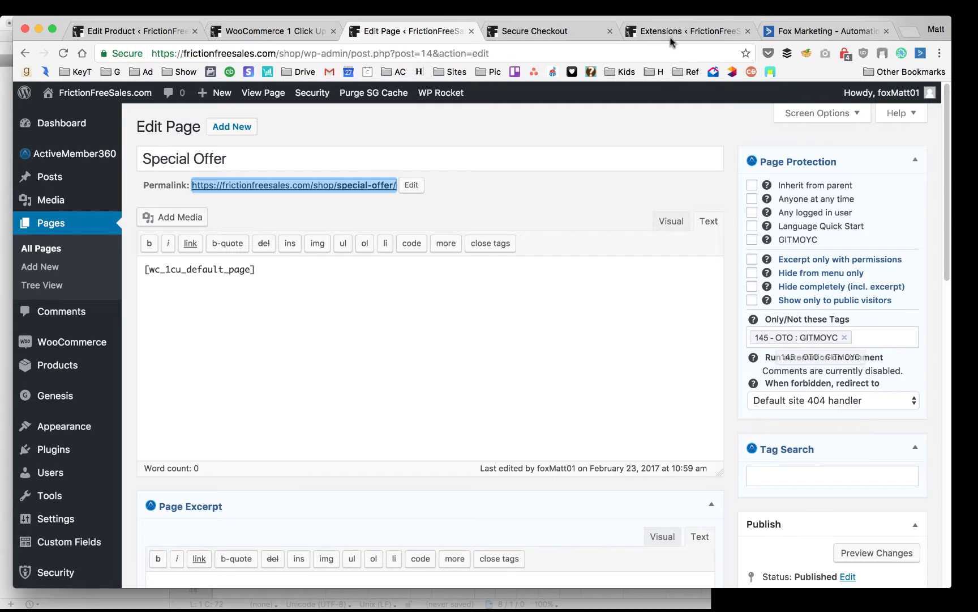
pyautogui.click(784, 33)
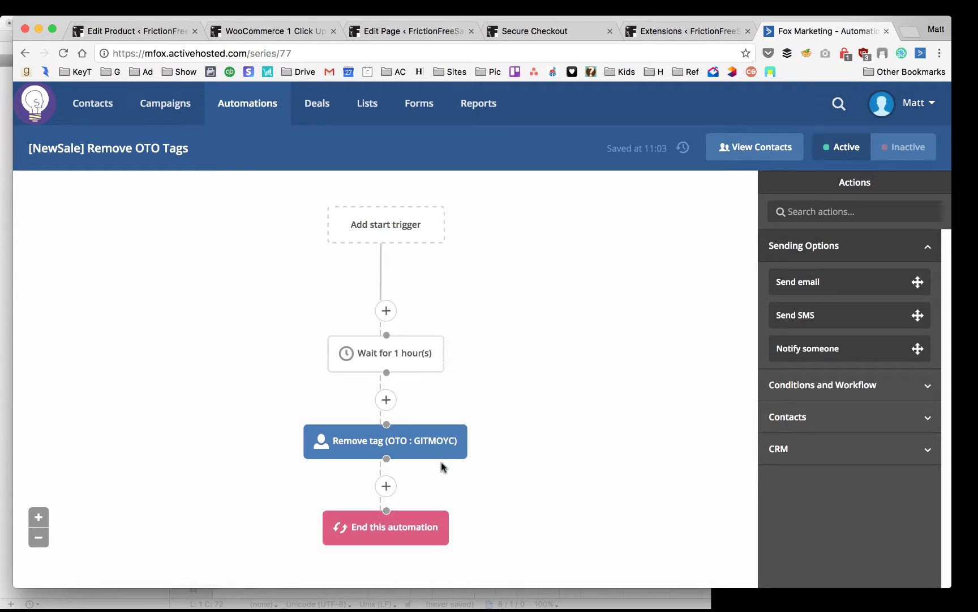
# Load the special-offer URL again in a new Safari tab, confirming the 404
pyautogui.moveTo(408, 443)
pyautogui.click(292, 33)
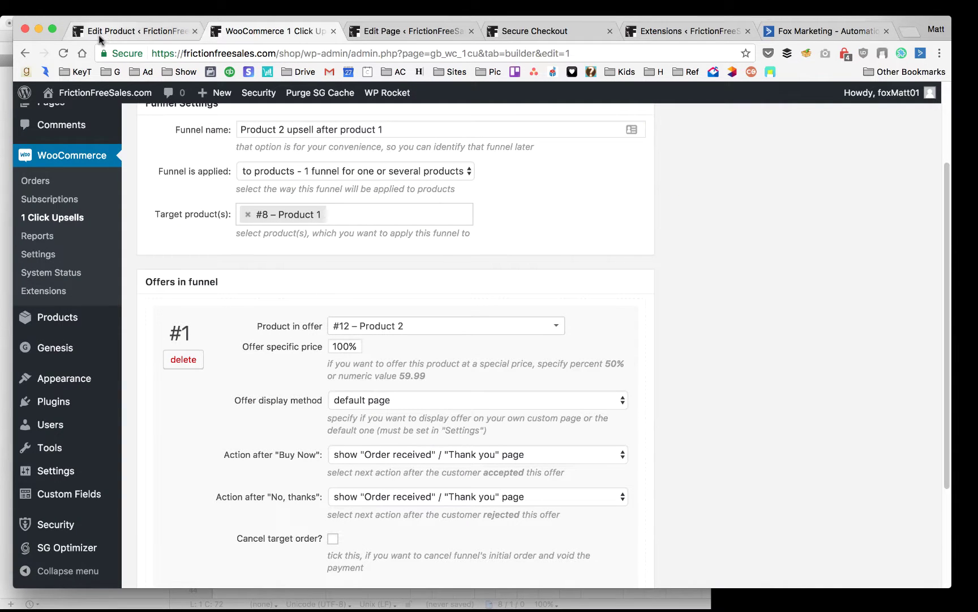
pyautogui.click(406, 30)
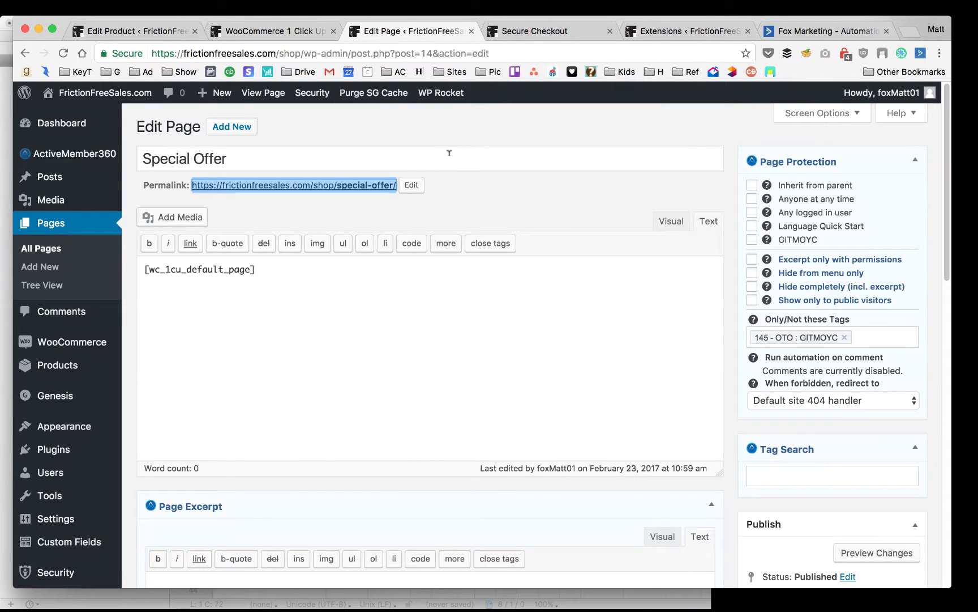
pyautogui.press('super+Tab')
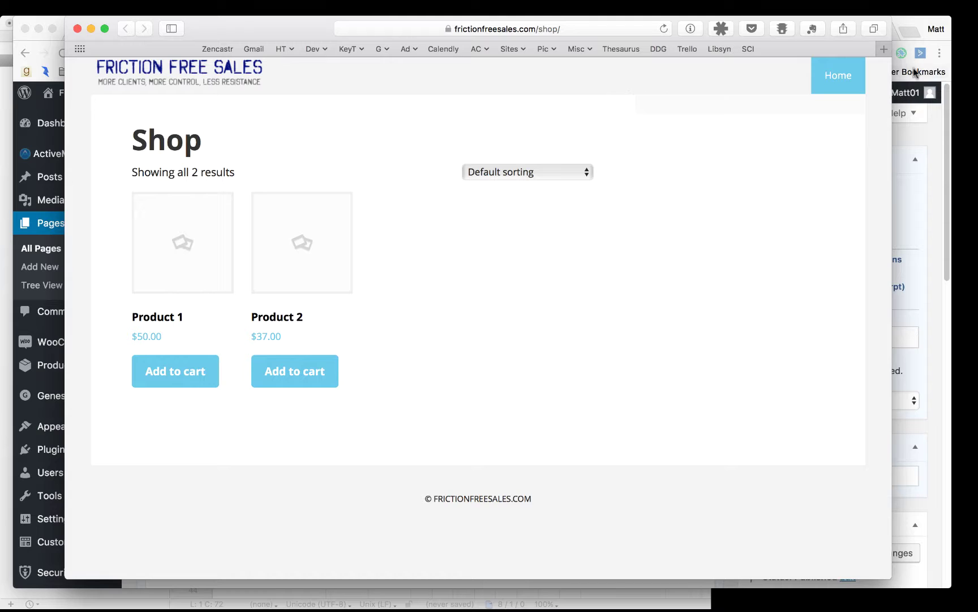
pyautogui.click(884, 49)
pyautogui.write('https://frictionfreesales.com/shop/special-offer/')
pyautogui.press('Return')
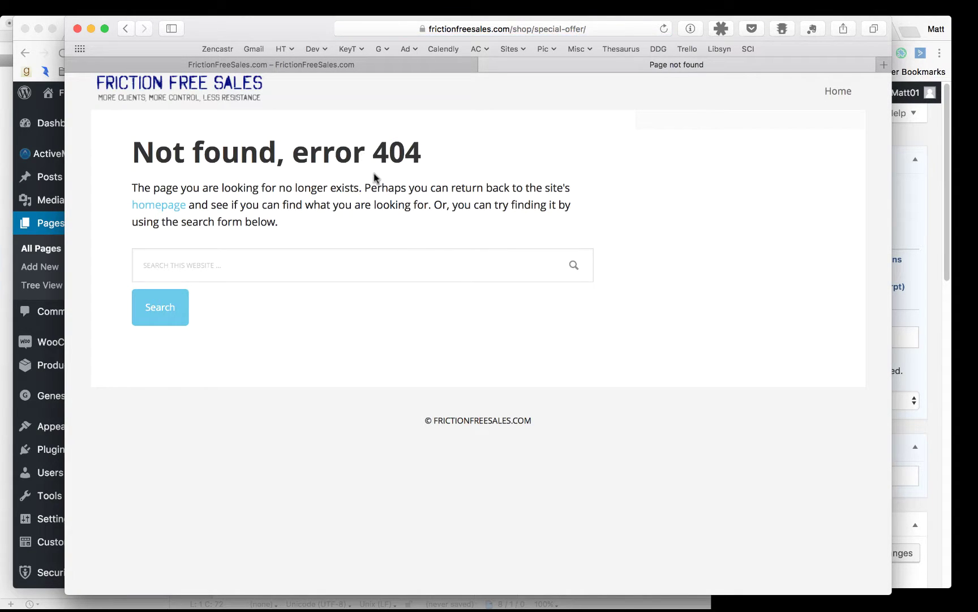
# Return to Chrome and bring up the Product 1 edit page
pyautogui.press('super+Tab')
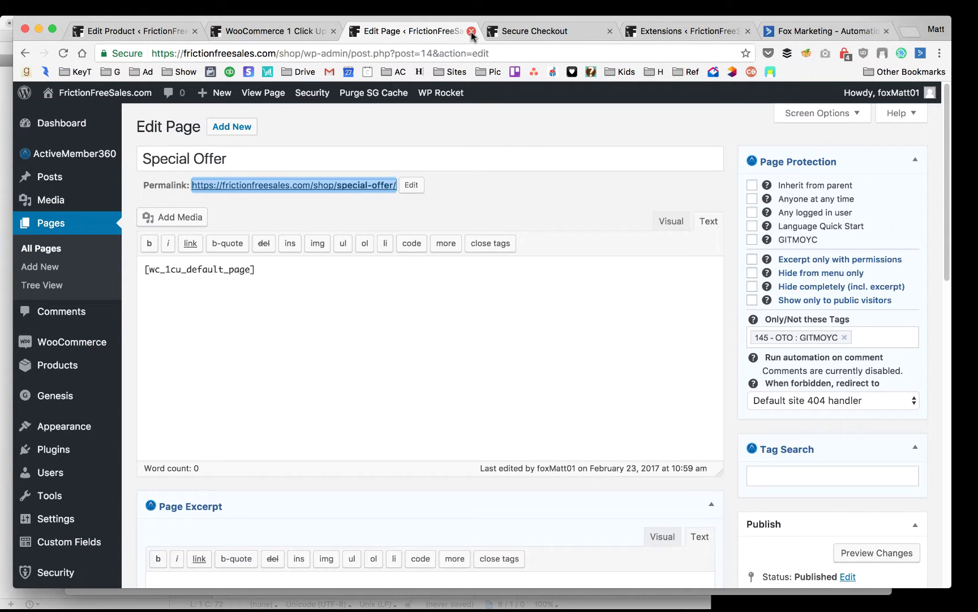
pyautogui.click(288, 33)
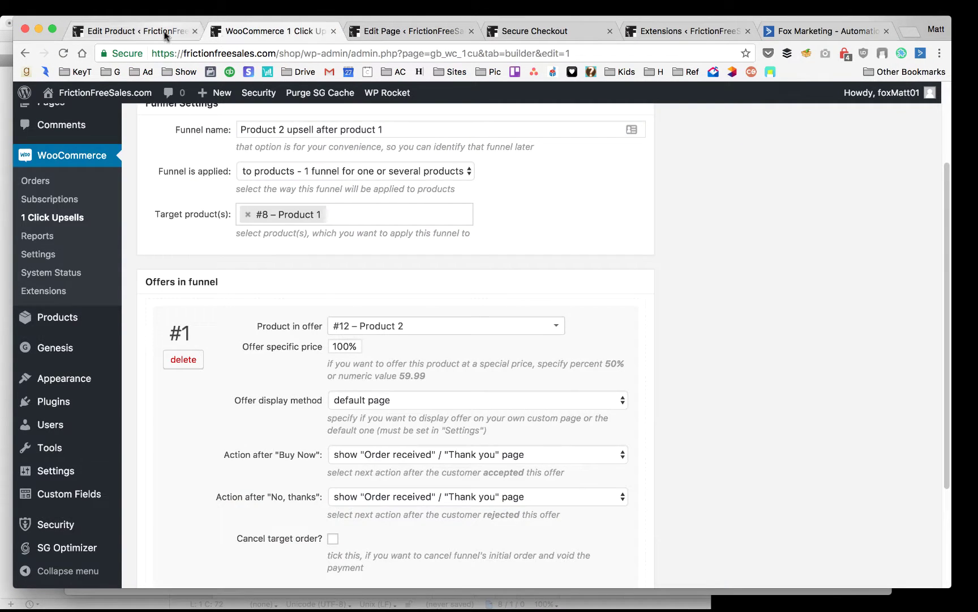
pyautogui.click(164, 32)
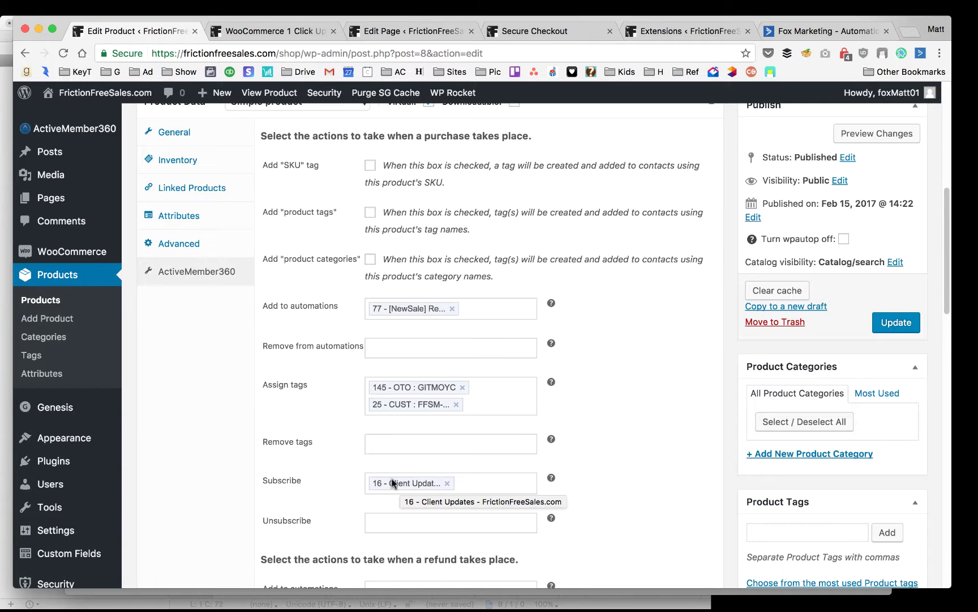
# Make a Product 1 refund assign the tag 139 CUST FFSM-Bundle
pyautogui.scroll(-1, 310, 278)
pyautogui.scroll(-5, 311, 278)
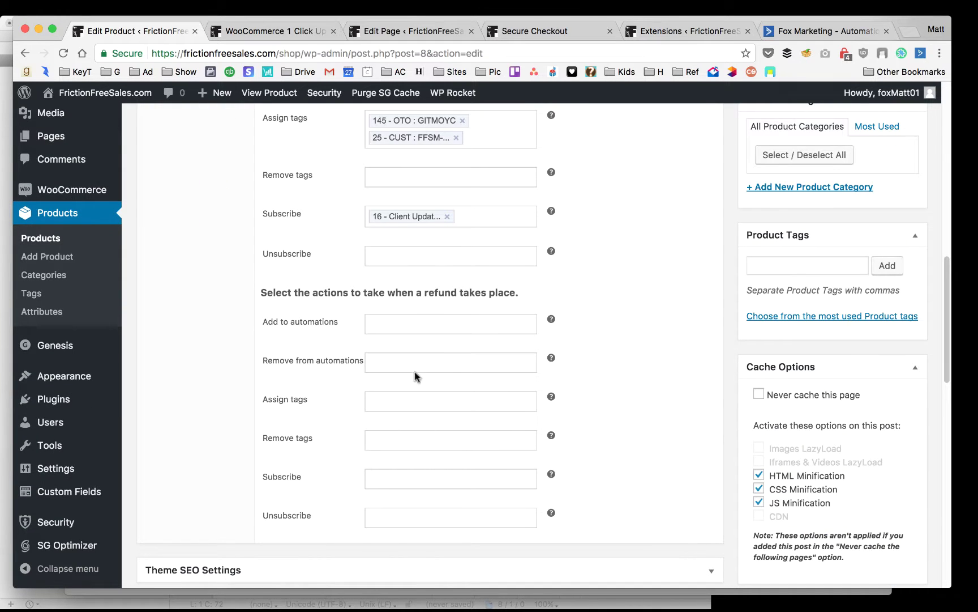
pyautogui.click(408, 399)
pyautogui.write('re')
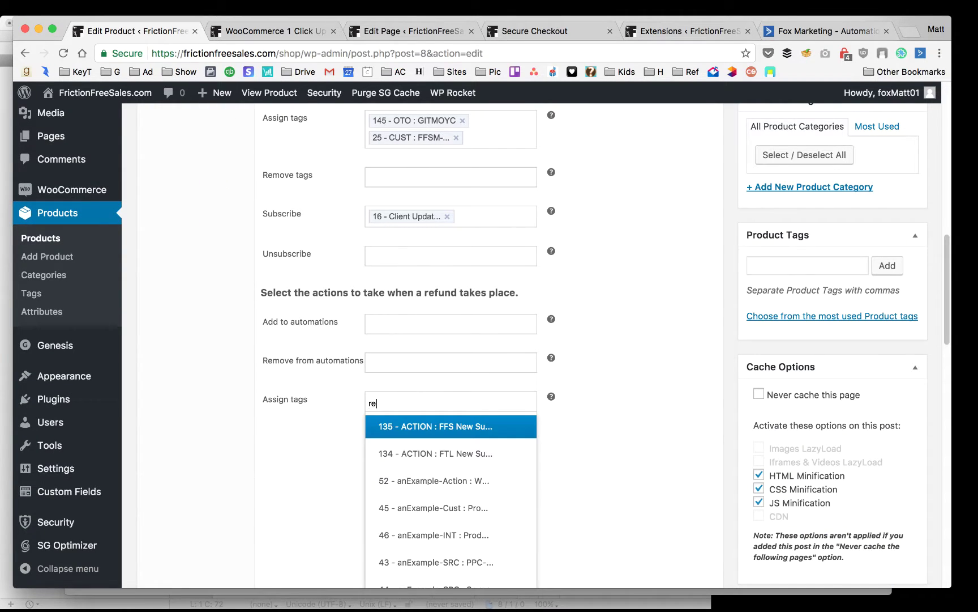
pyautogui.write('f')
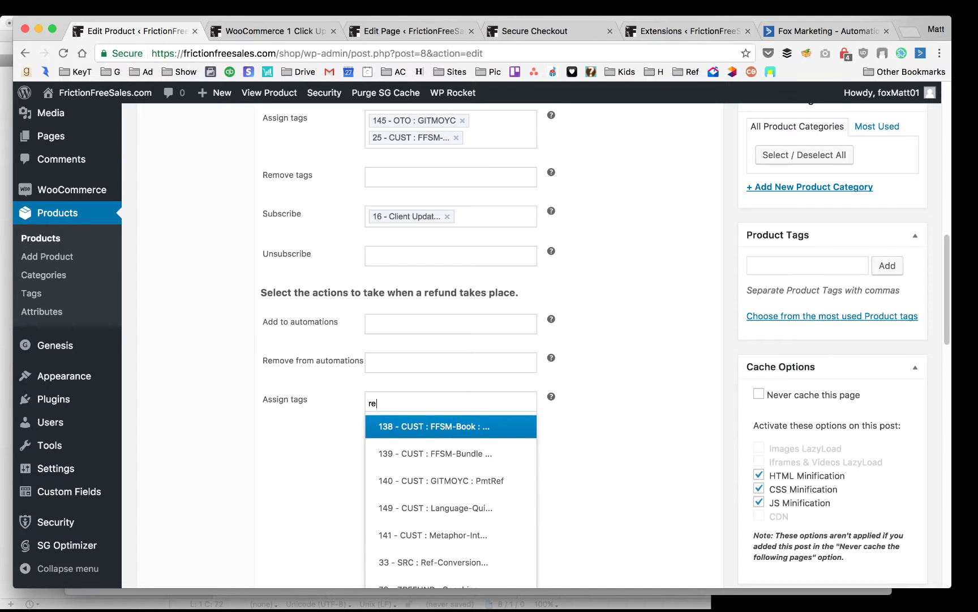
pyautogui.press('BackSpace')
pyautogui.press('BackSpace')
pyautogui.write('csu')
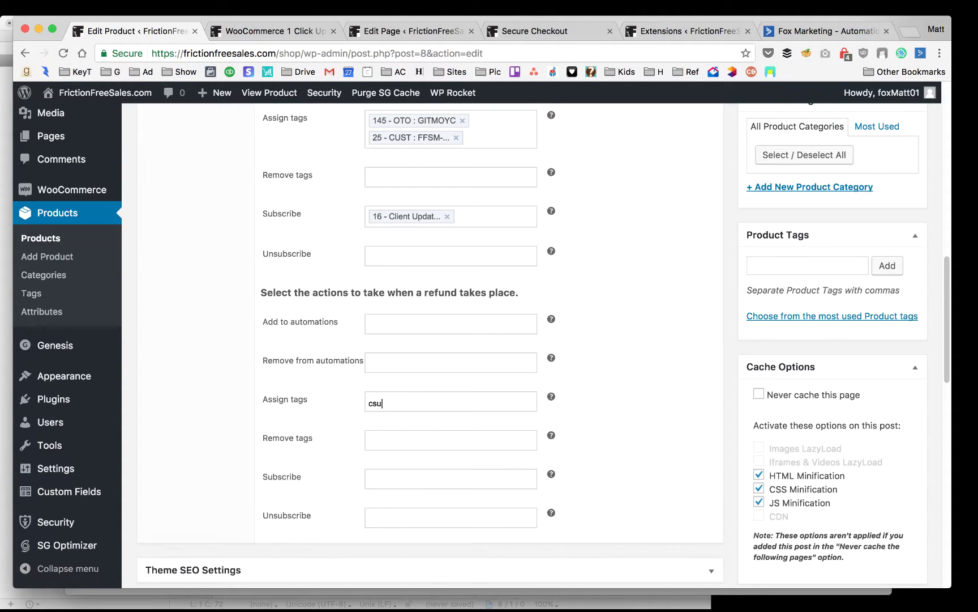
pyautogui.press('BackSpace')
pyautogui.press('BackSpace')
pyautogui.write('ust')
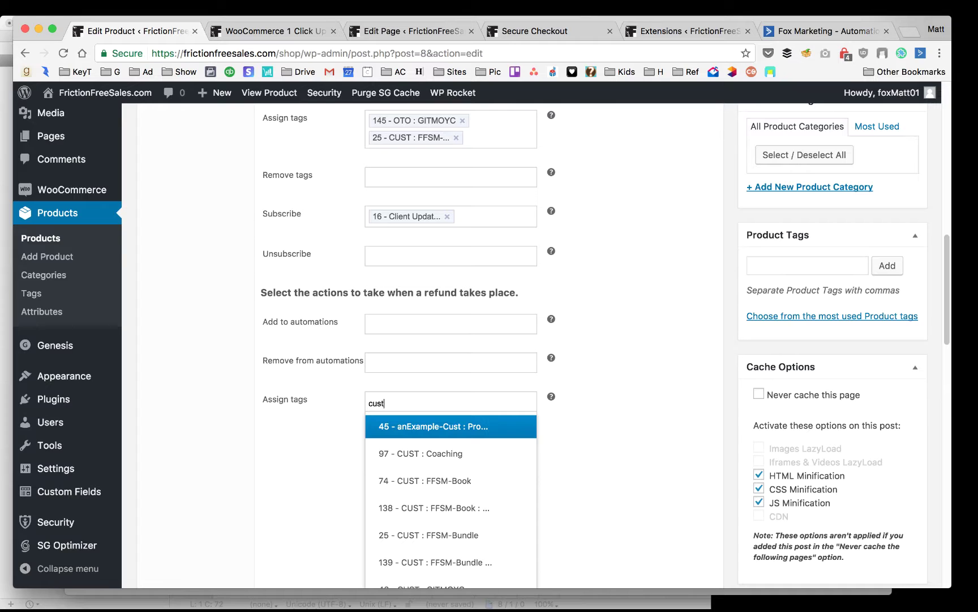
pyautogui.click(457, 562)
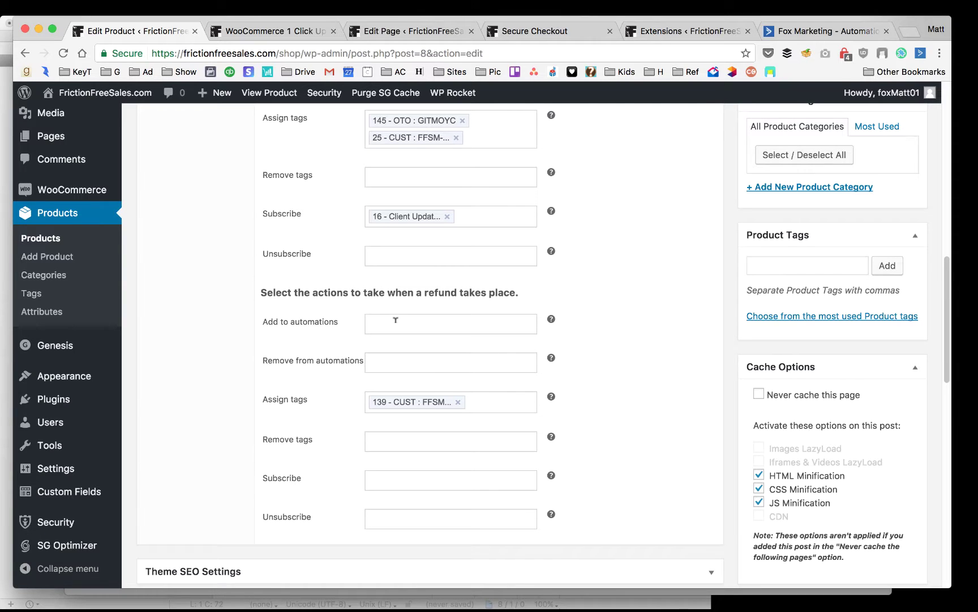
# Set the refund to unsubscribe the buyer from list 16 - Client Updates
pyautogui.click(397, 359)
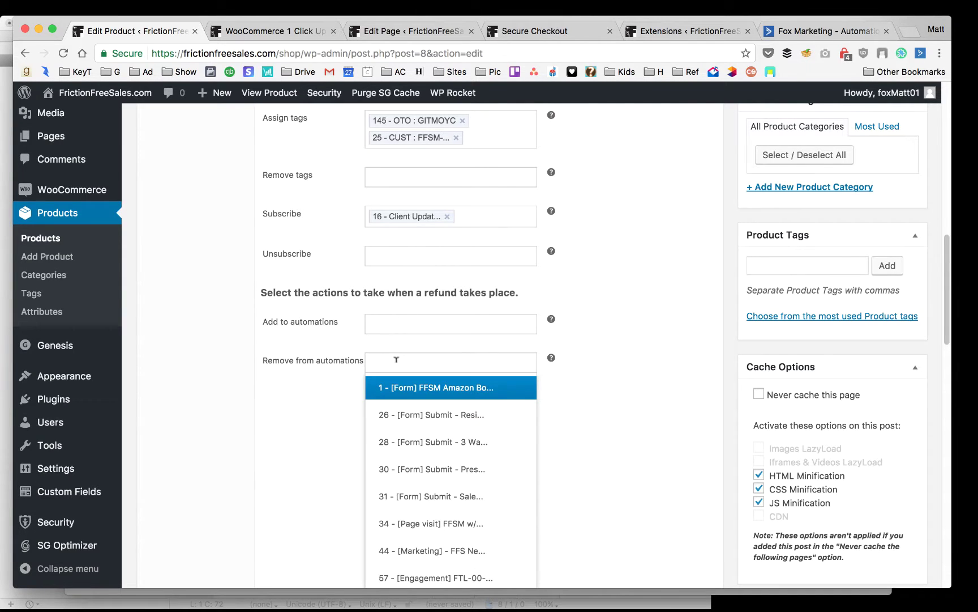
pyautogui.click(376, 327)
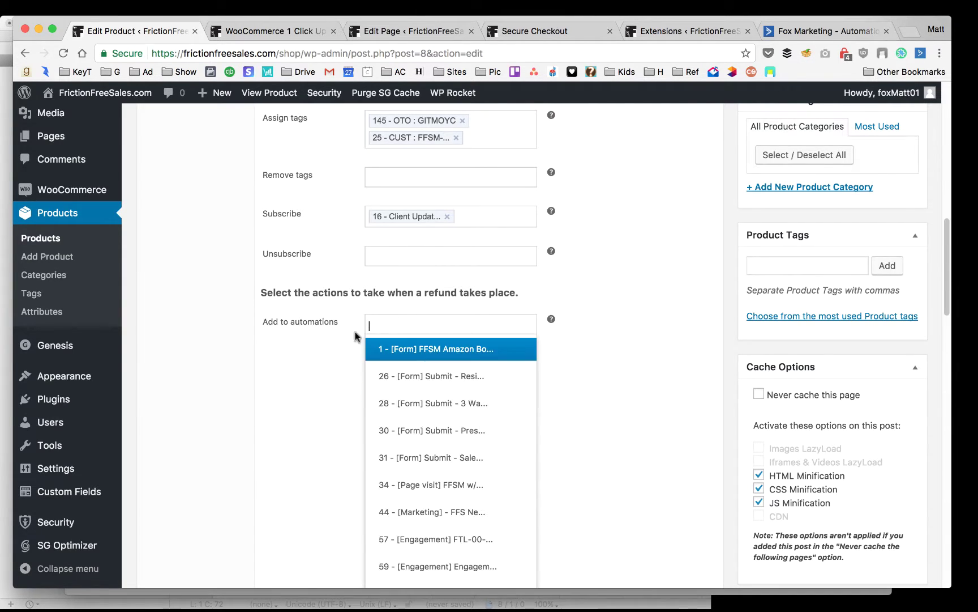
pyautogui.doubleClick(338, 365)
pyautogui.click(397, 520)
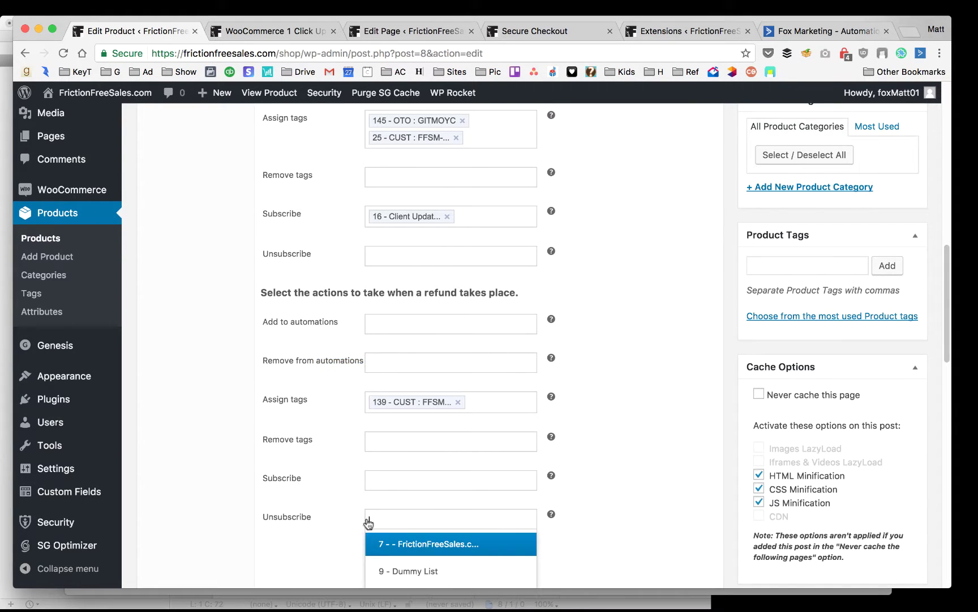
pyautogui.scroll(-3, 371, 521)
pyautogui.click(406, 493)
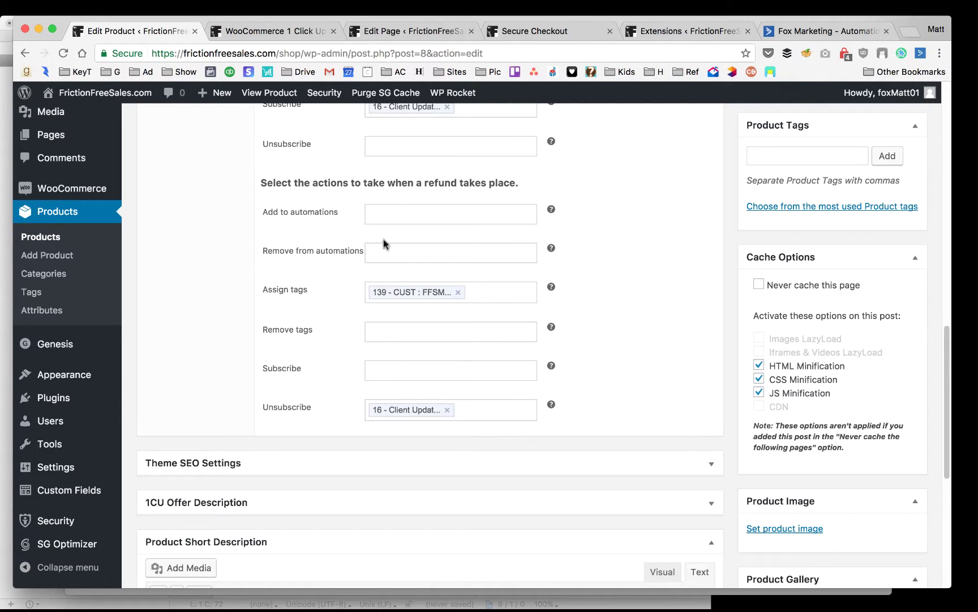
# Move tag 139 CUST FFSM-Bundle from the refund's assigned tags to its removed tags
pyautogui.click(457, 293)
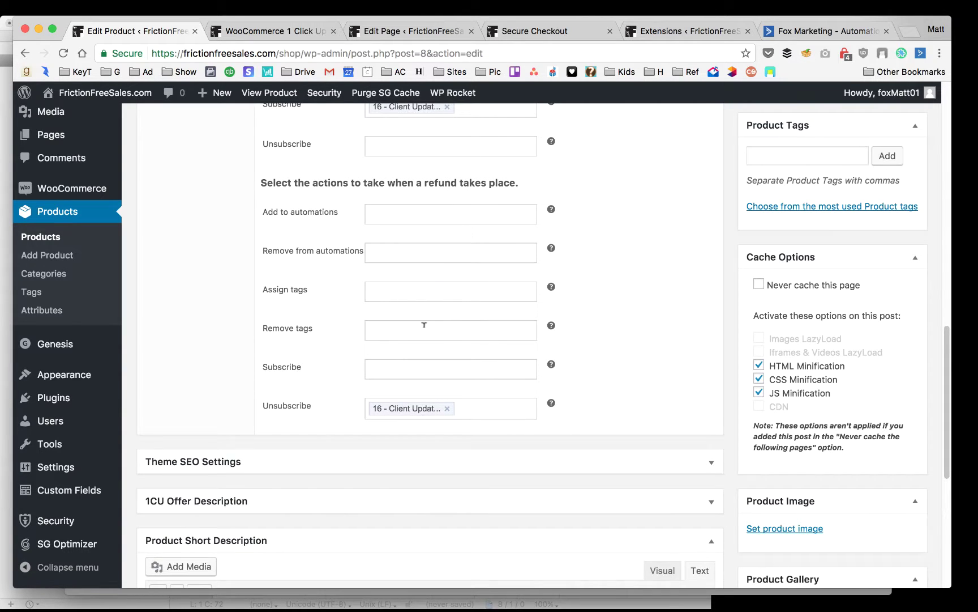
pyautogui.click(424, 327)
pyautogui.write('cust')
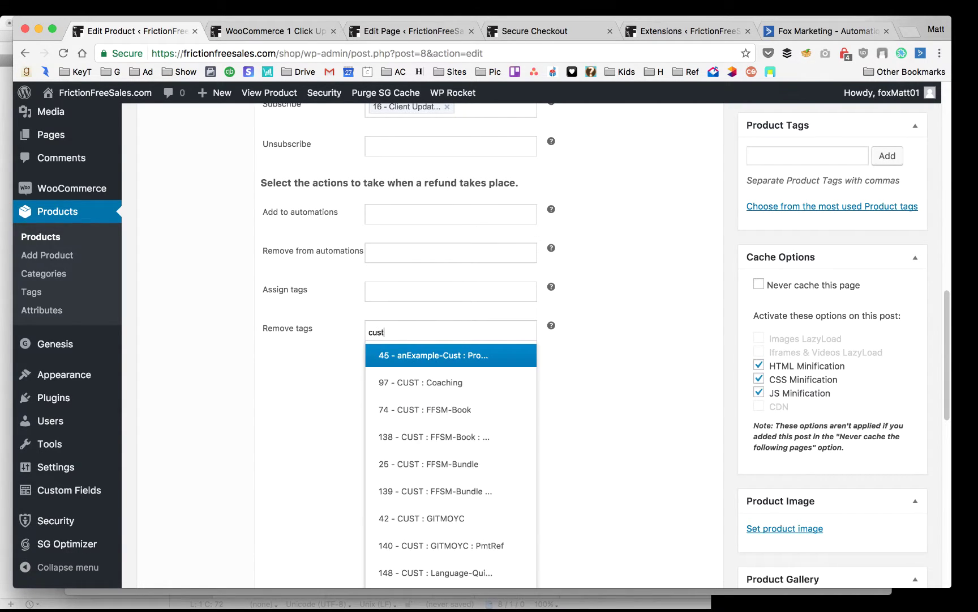
pyautogui.click(441, 491)
# Assign the 142 - BANNED tag on refund, then switch to the upsell funnel tab
pyautogui.click(403, 284)
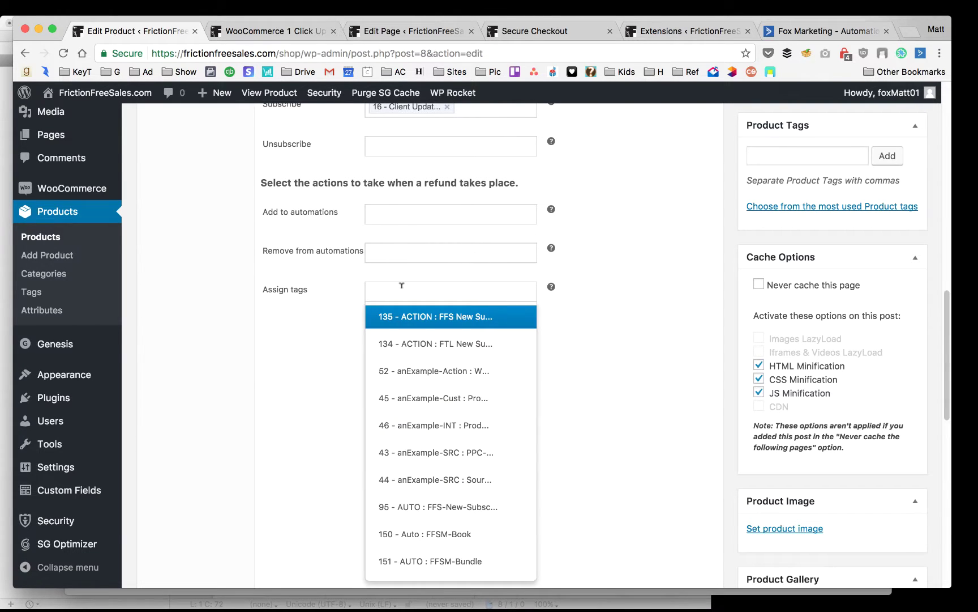
pyautogui.write('bann')
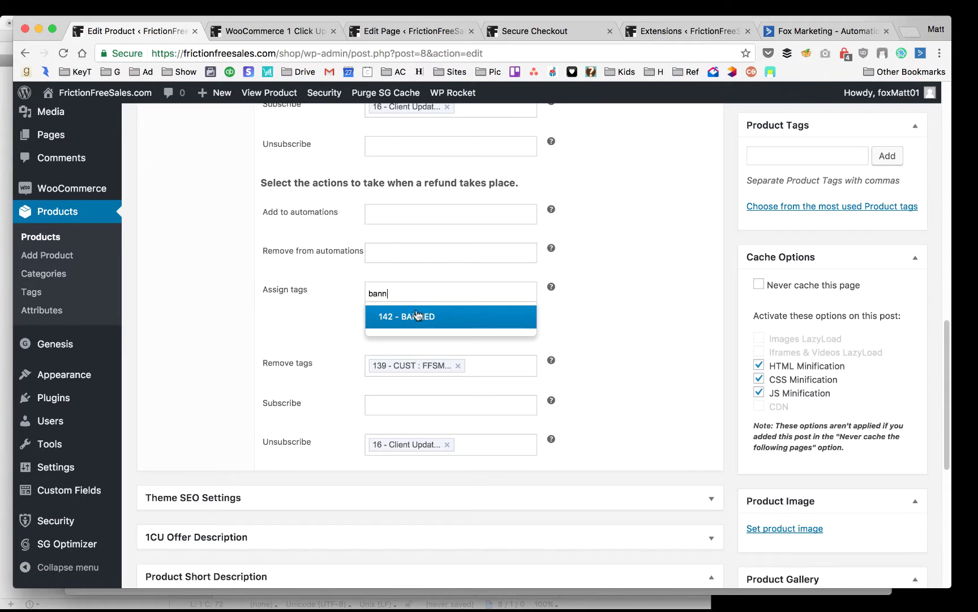
pyautogui.click(417, 316)
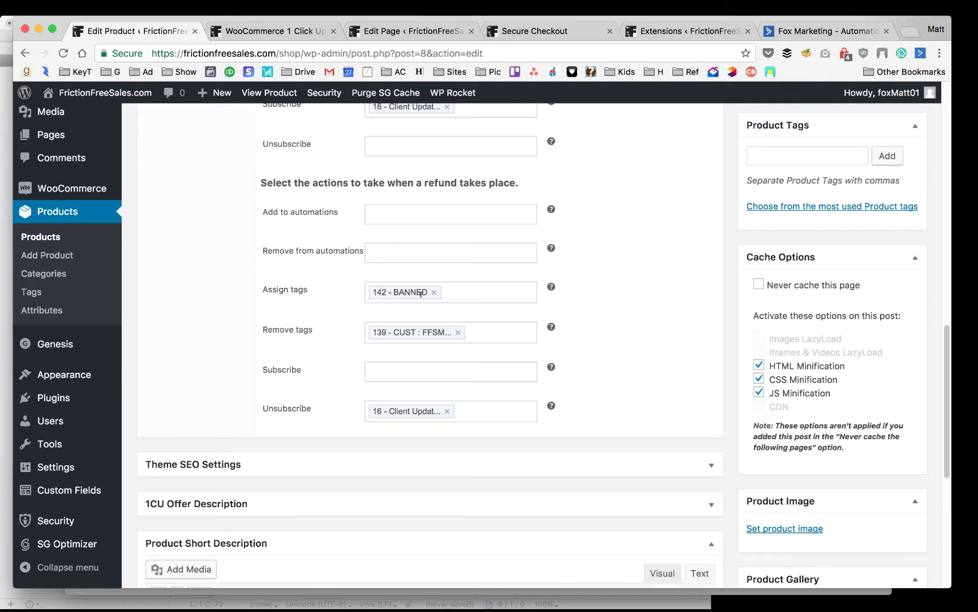
pyautogui.click(249, 32)
# Review the ban tag in ActiveMember360 Plugin Options, then go back to Product 1's edit page
pyautogui.moveTo(89, 185)
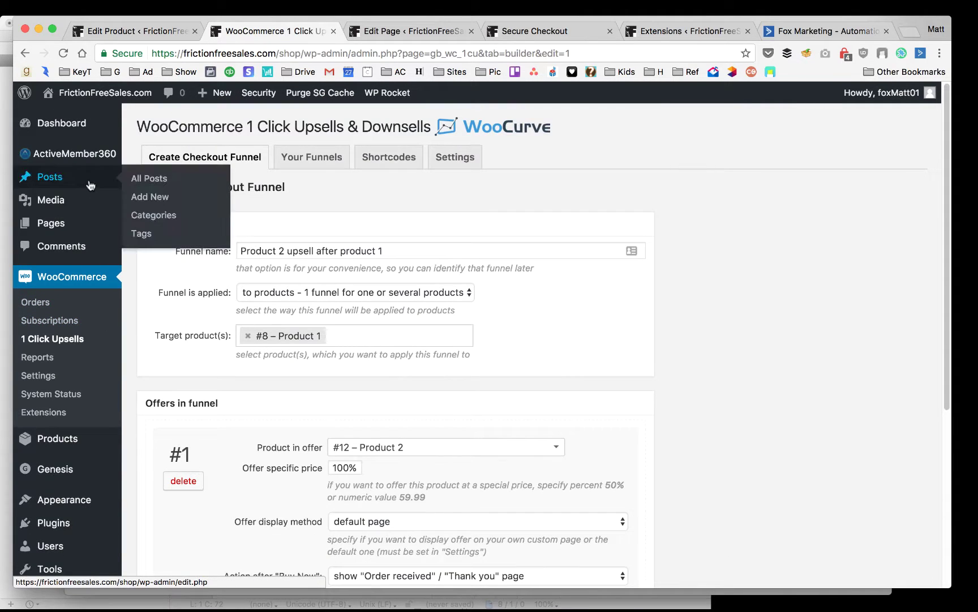
pyautogui.moveTo(73, 154)
pyautogui.click(157, 159)
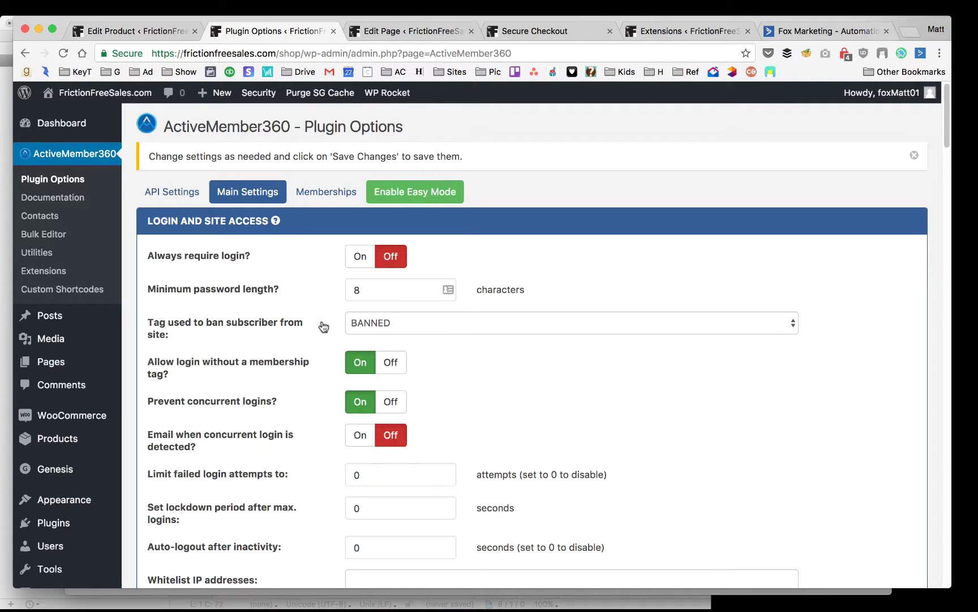
pyautogui.click(145, 31)
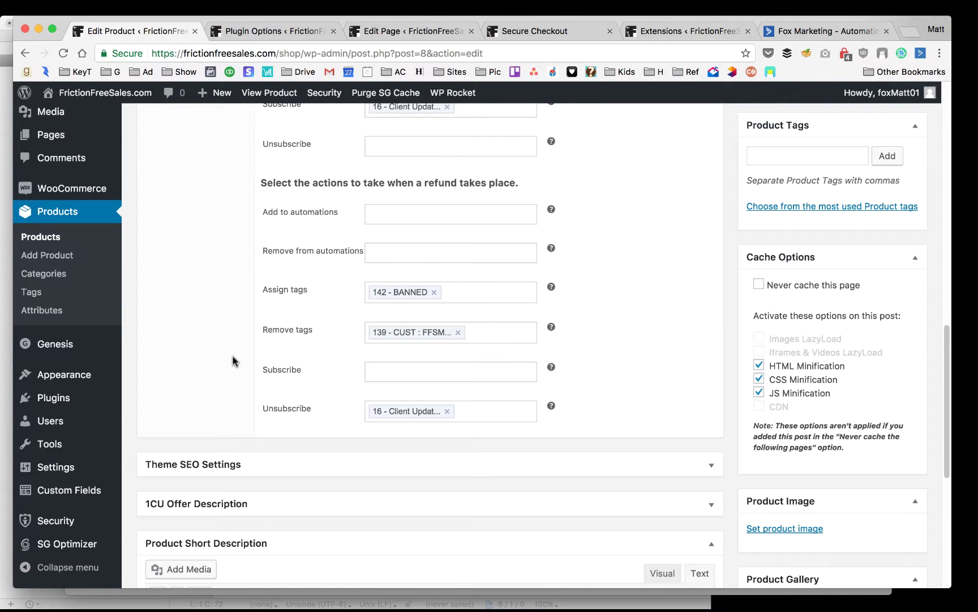
pyautogui.scroll(2, 234, 360)
# Add automation 74 - [NewSale] New purchase to Product 1's purchase actions and Update the product
pyautogui.scroll(1, 235, 361)
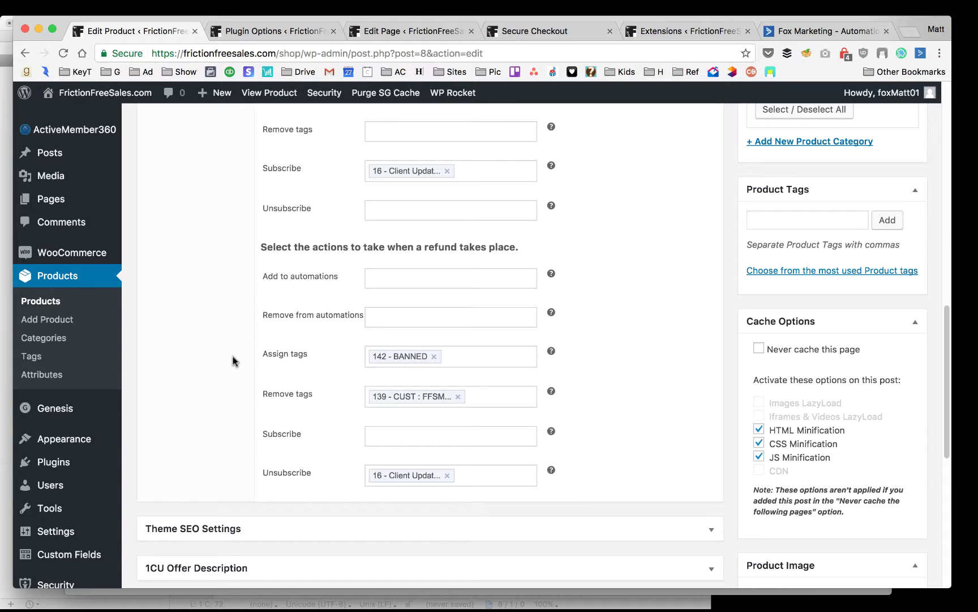
pyautogui.scroll(12, 327, 348)
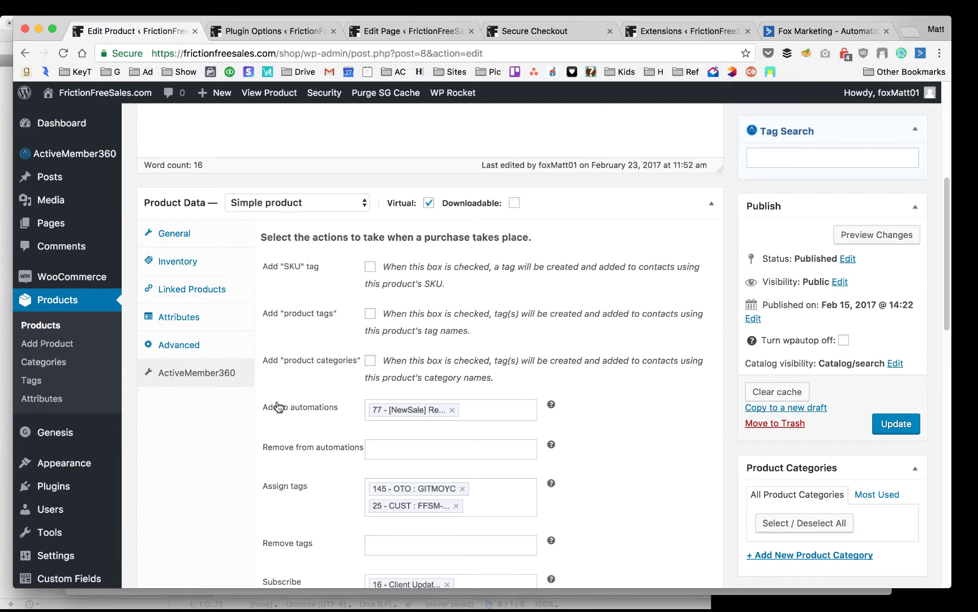
pyautogui.scroll(7, 303, 396)
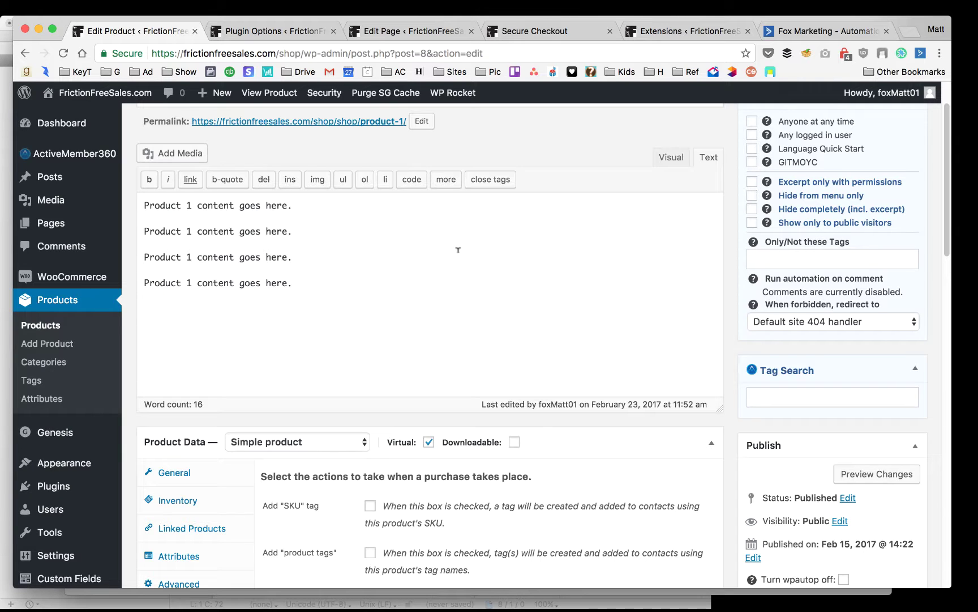
pyautogui.scroll(-9, 302, 342)
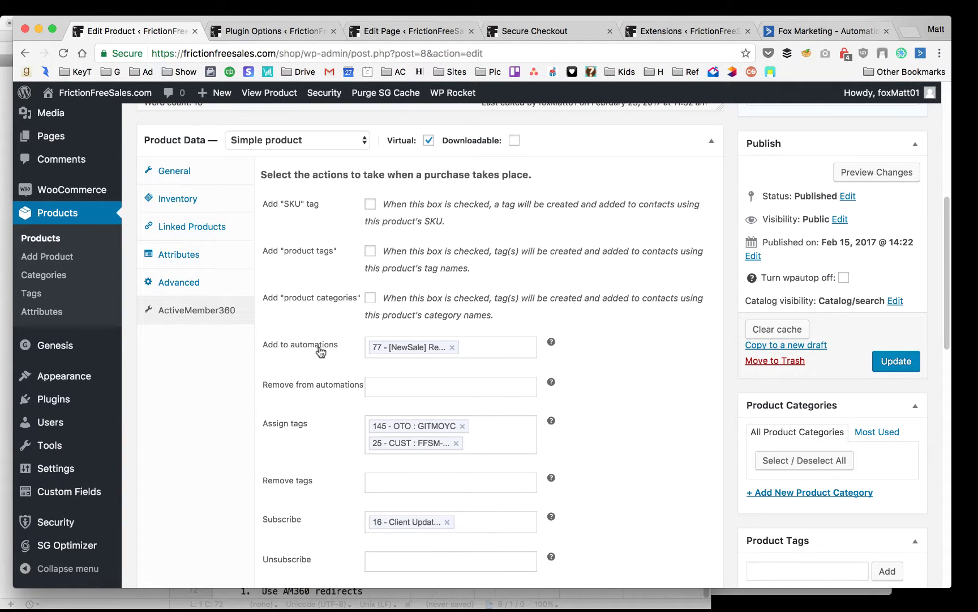
pyautogui.click(498, 346)
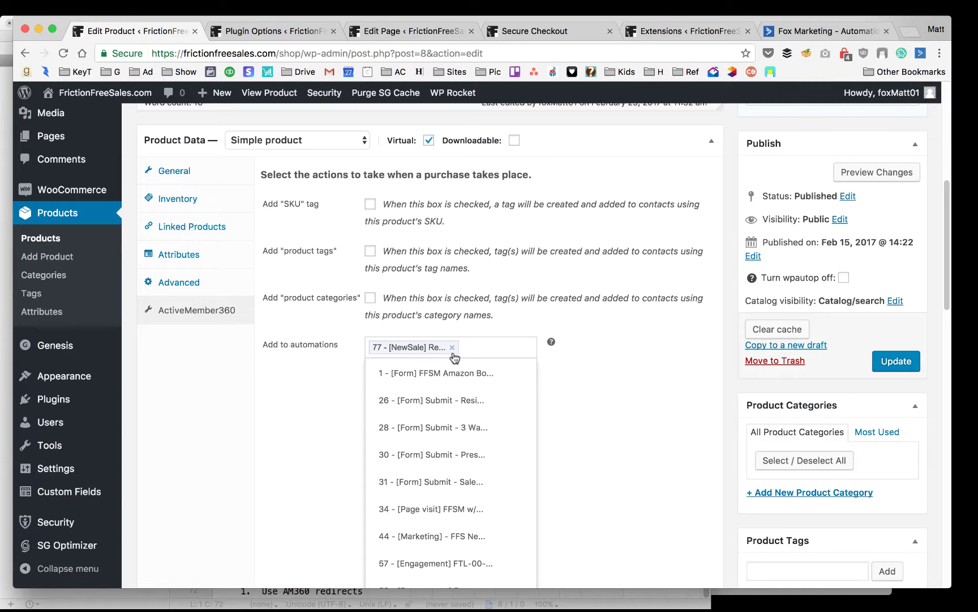
pyautogui.write('[ne')
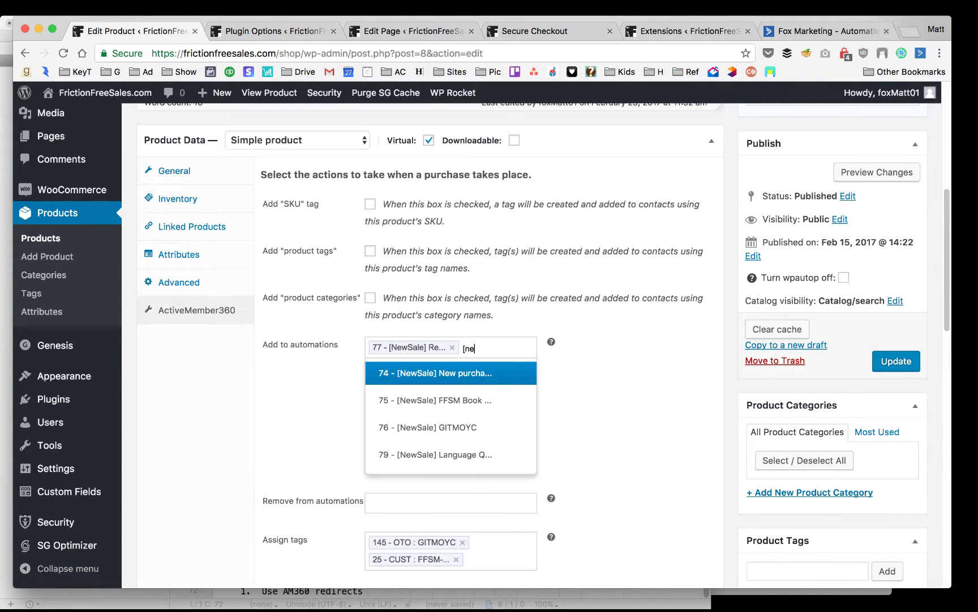
pyautogui.click(451, 372)
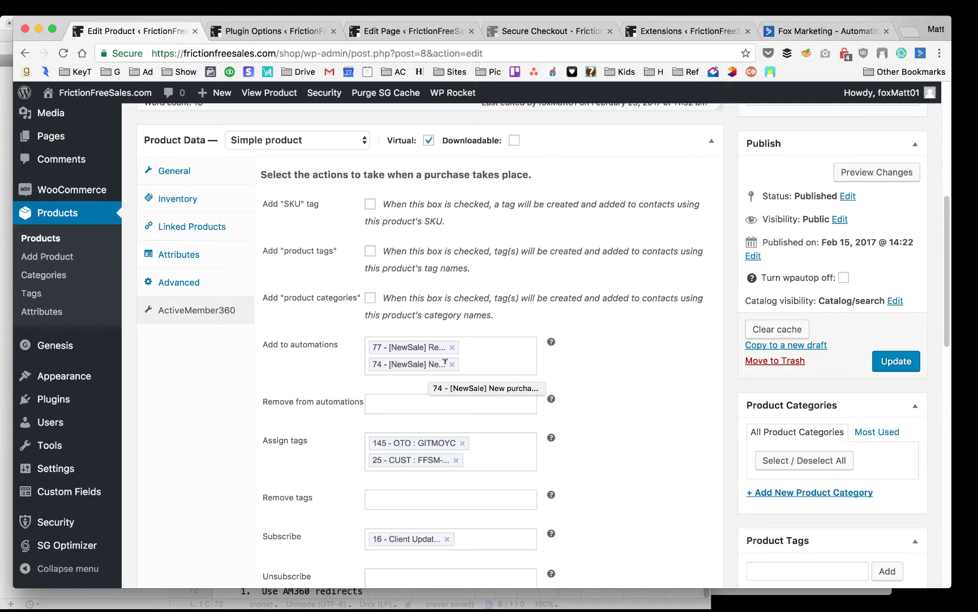
pyautogui.click(904, 365)
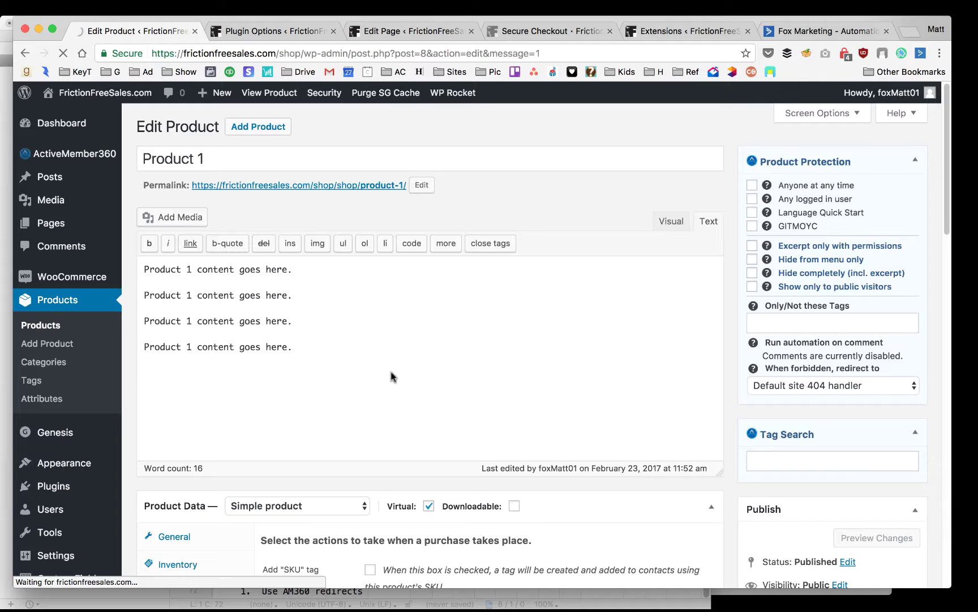
# In Safari, close the 404 tab, reload the Shop and add Product 1 to the cart
pyautogui.moveTo(404, 609)
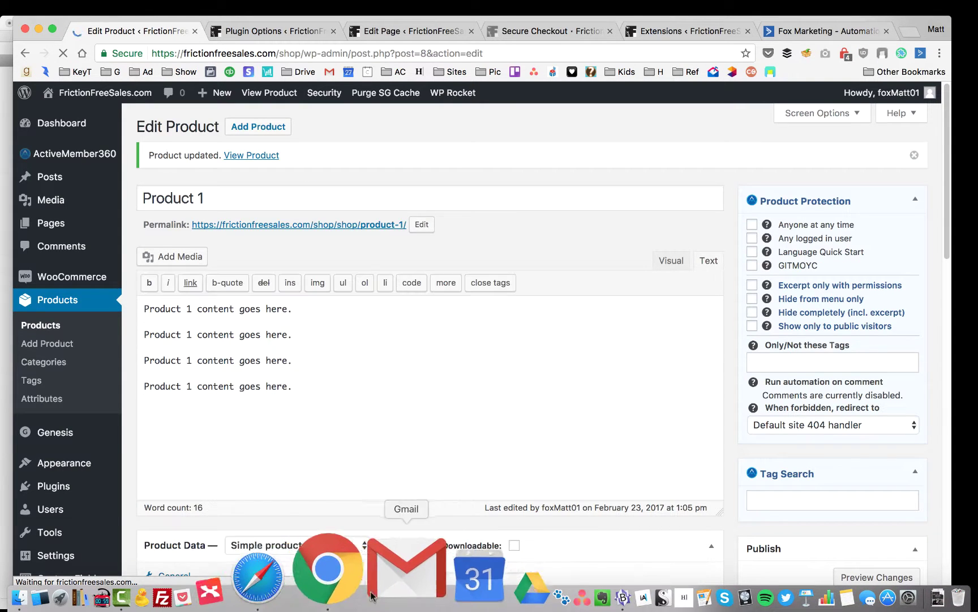
pyautogui.click(339, 595)
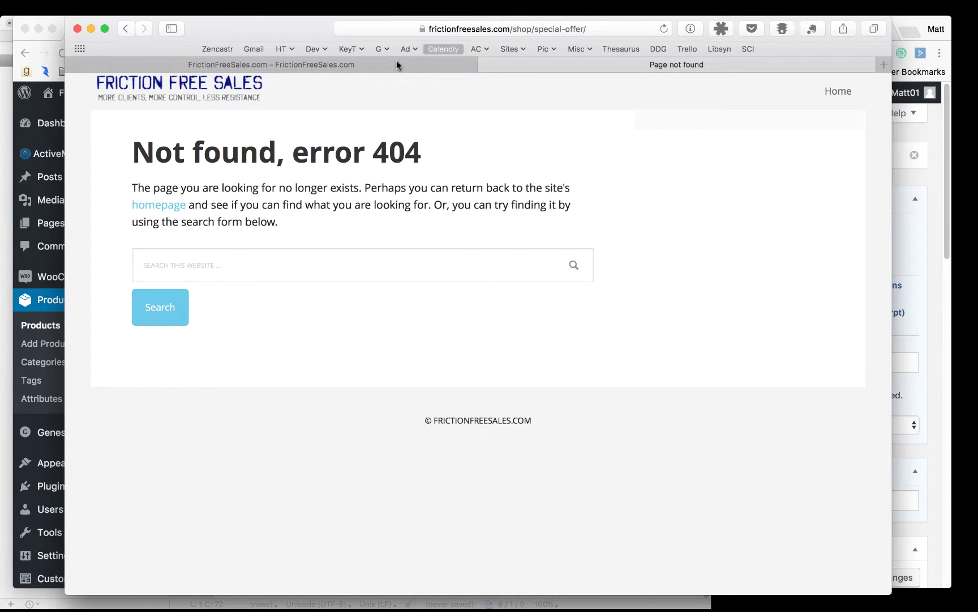
pyautogui.click(373, 67)
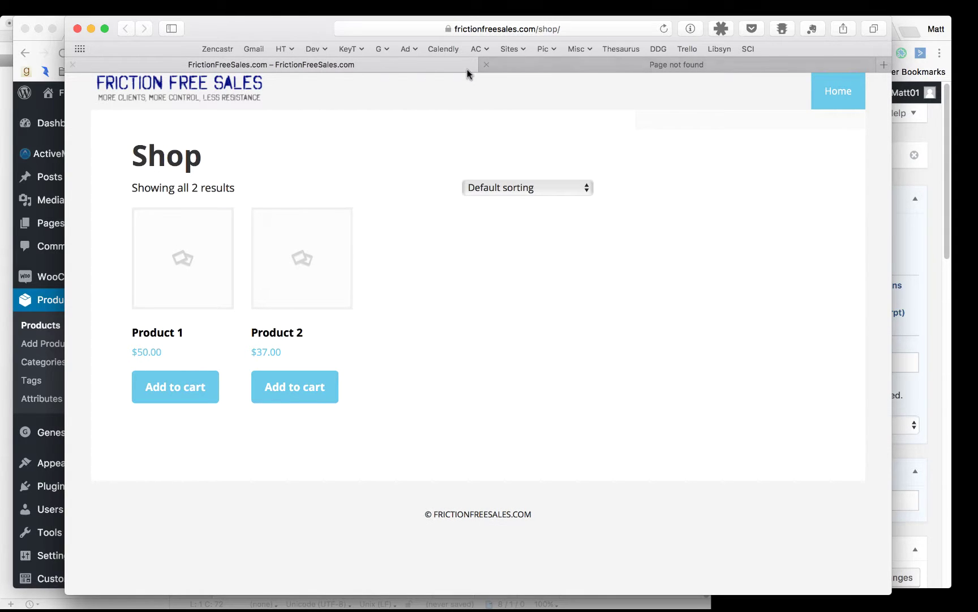
pyautogui.click(486, 65)
pyautogui.click(665, 29)
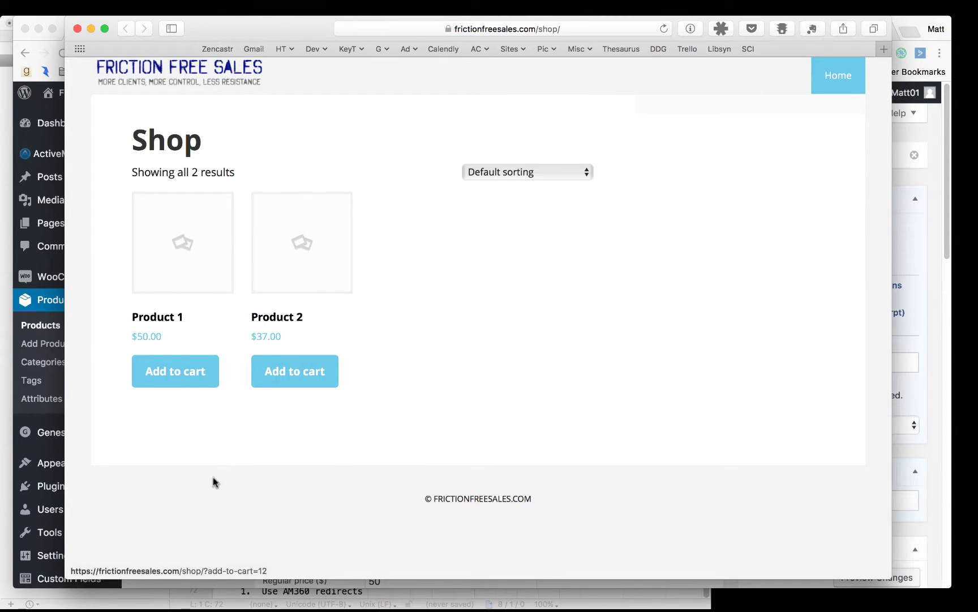
pyautogui.click(176, 366)
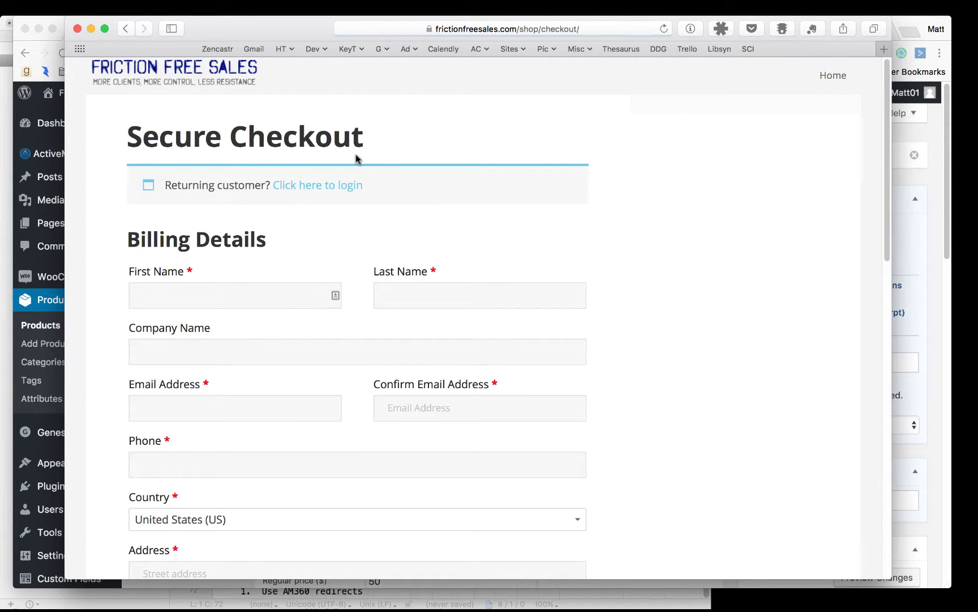
# Fill in the customer's first name, last name and e-mail address at checkout
pyautogui.scroll(-10, 400, 209)
pyautogui.scroll(-5, 400, 211)
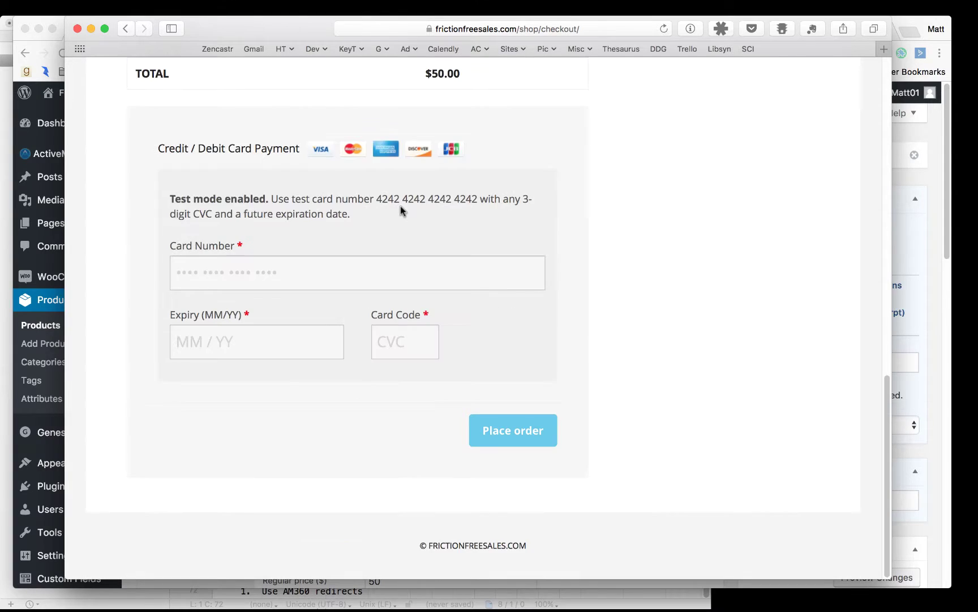
pyautogui.scroll(15, 400, 211)
pyautogui.click(214, 303)
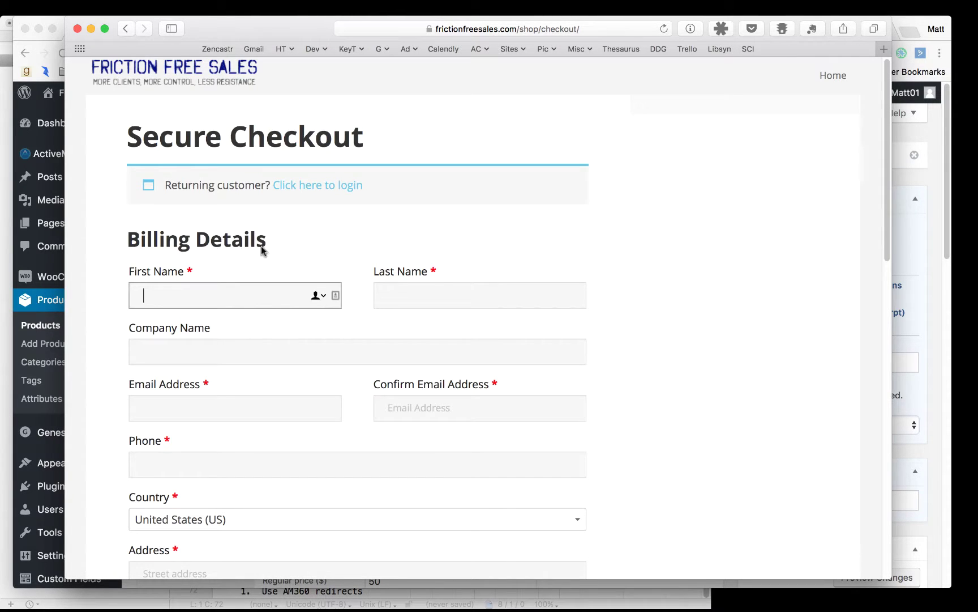
pyautogui.scroll(-5, 365, 234)
pyautogui.scroll(2, 375, 232)
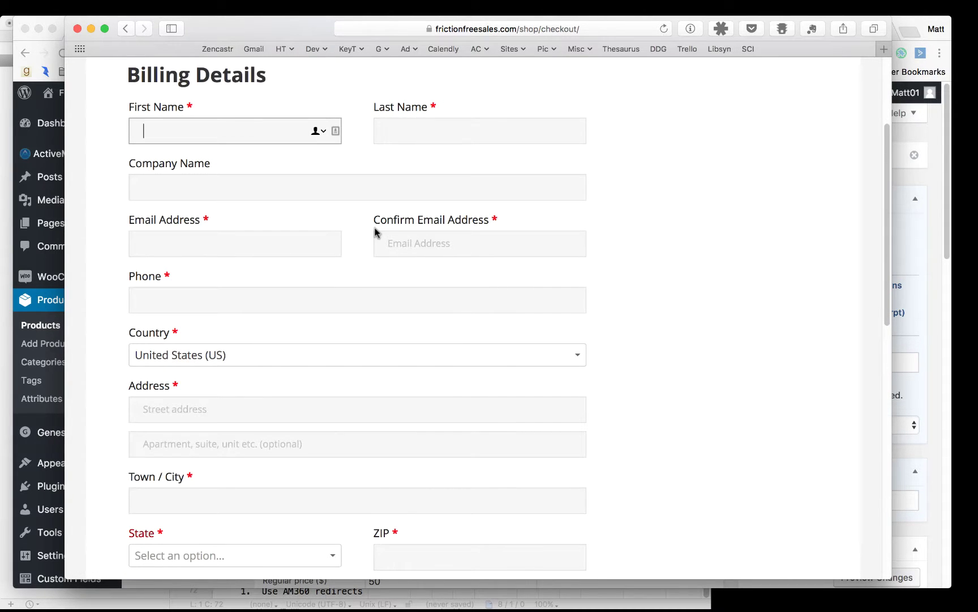
pyautogui.press('Tab')
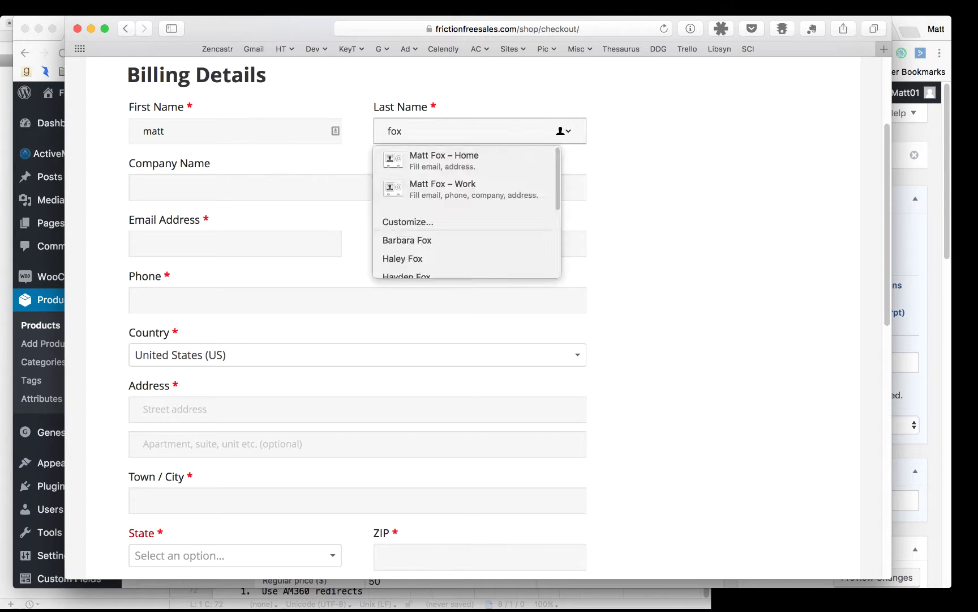
pyautogui.press('Tab')
pyautogui.press('Tab')
pyautogui.press('Tab')
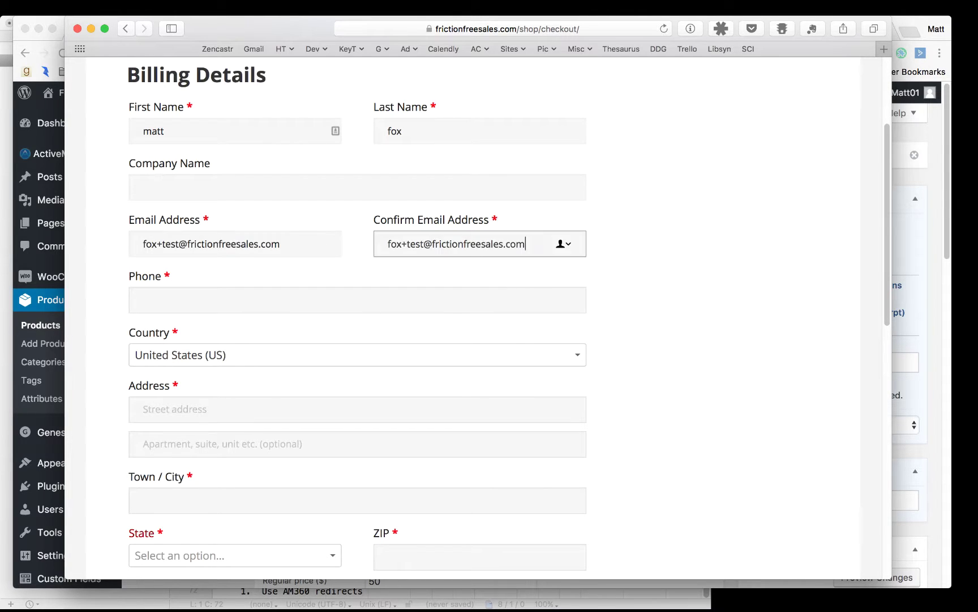
# Enter the customer's phone number, street address, city, state and ZIP code
pyautogui.press('Tab')
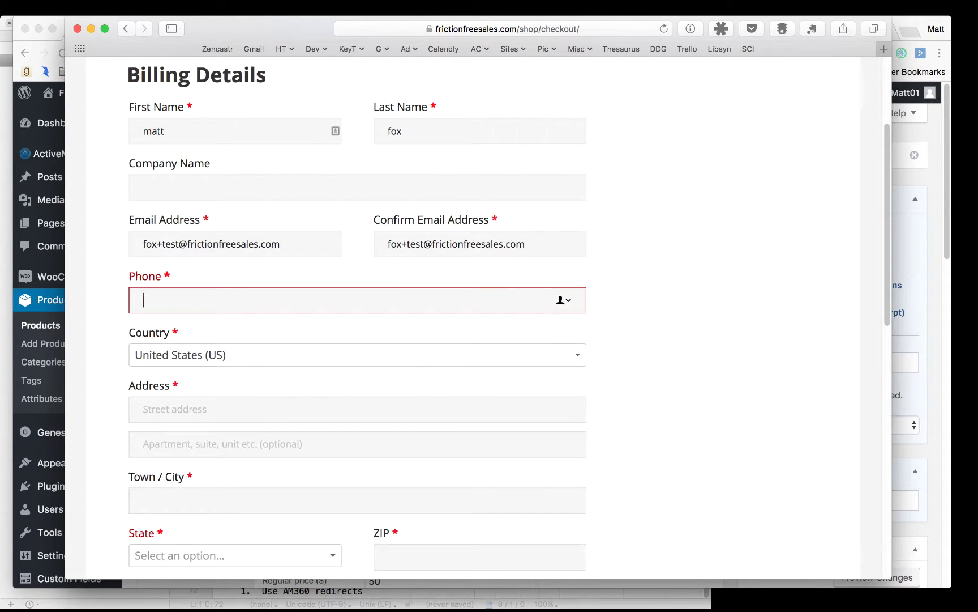
pyautogui.write('480-555-1212')
pyautogui.press('Tab')
pyautogui.write('123 m')
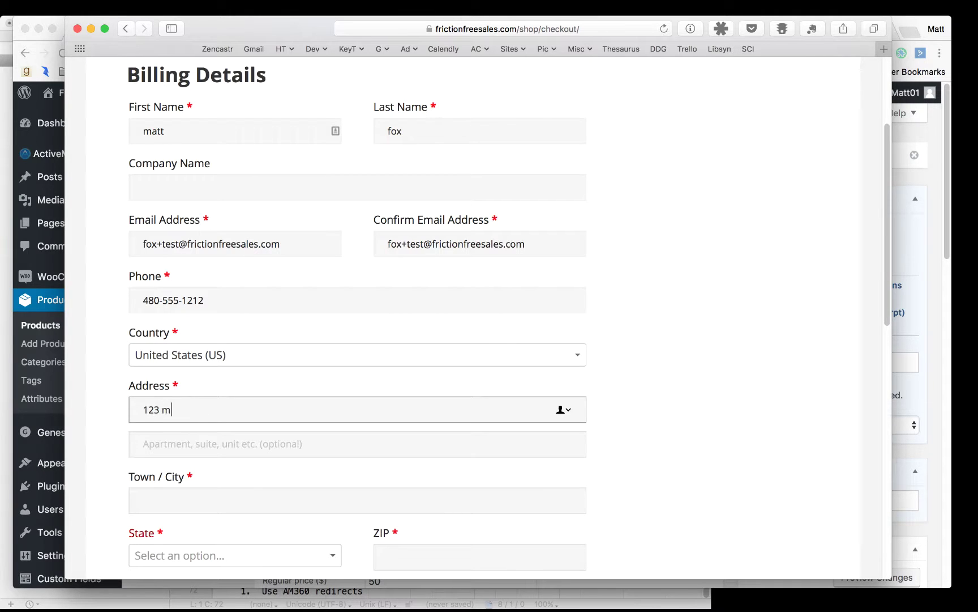
pyautogui.write('ain')
pyautogui.press('Tab')
pyautogui.press('Tab')
pyautogui.write('mesa')
pyautogui.press('Tab')
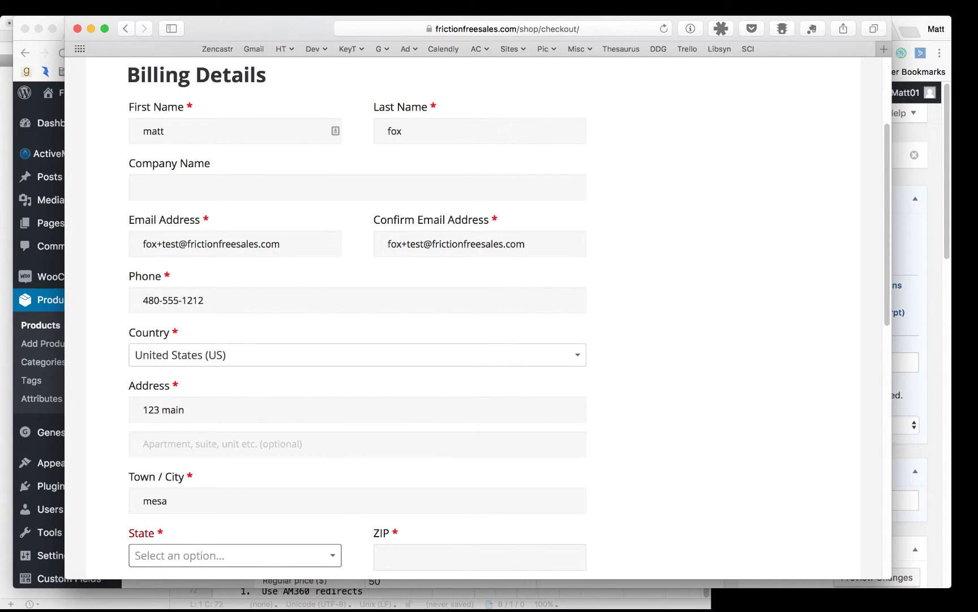
pyautogui.write('ar')
pyautogui.press('Return')
pyautogui.press('Tab')
pyautogui.write('85201')
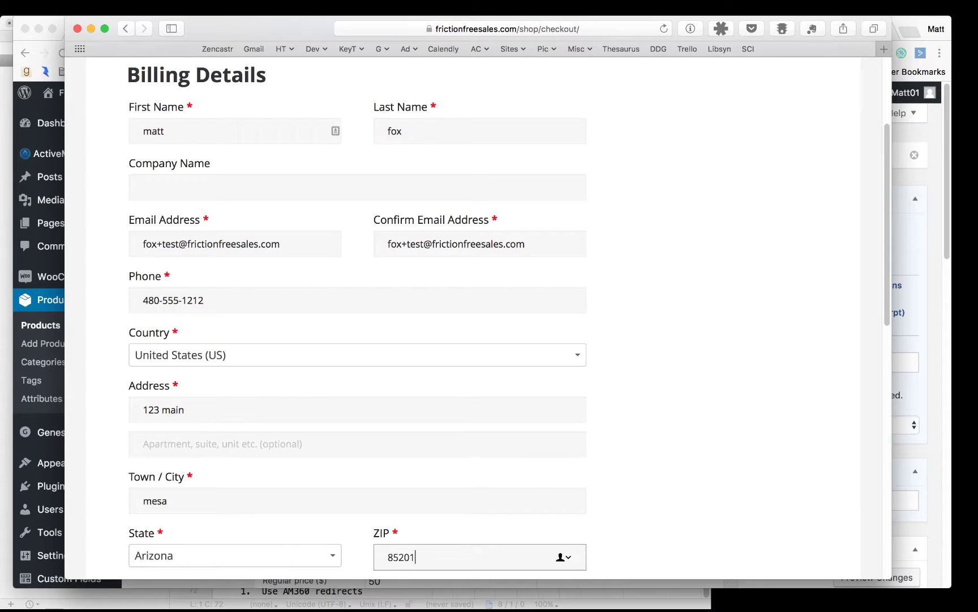
# Enter the test card number in the payment fields
pyautogui.scroll(-10, 362, 207)
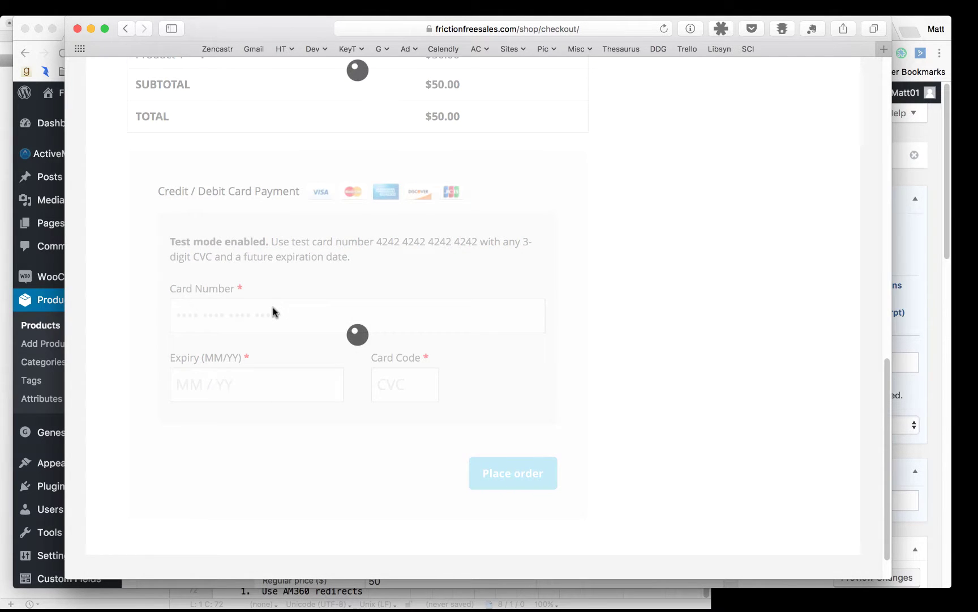
pyautogui.click(272, 312)
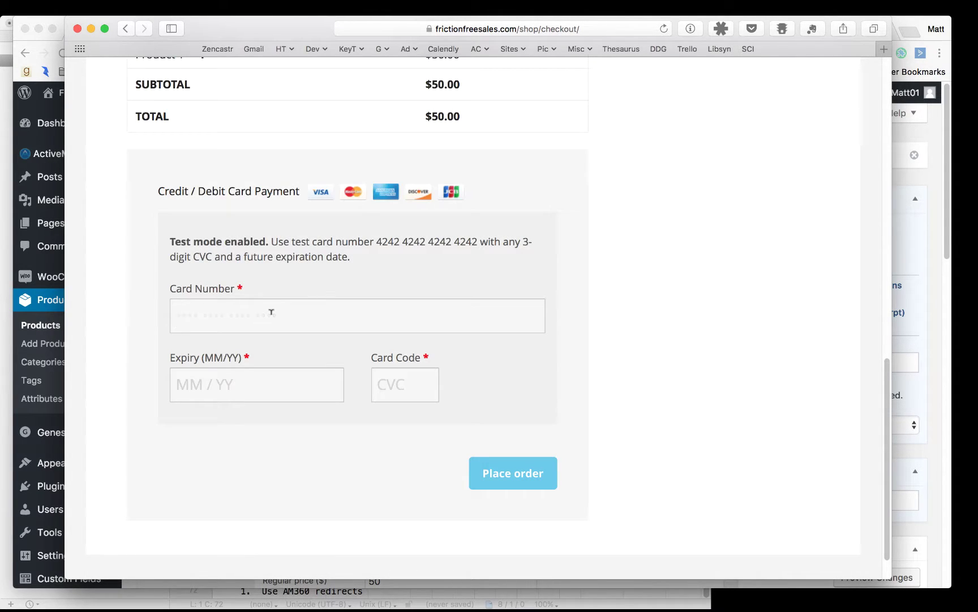
pyautogui.write('4242 42')
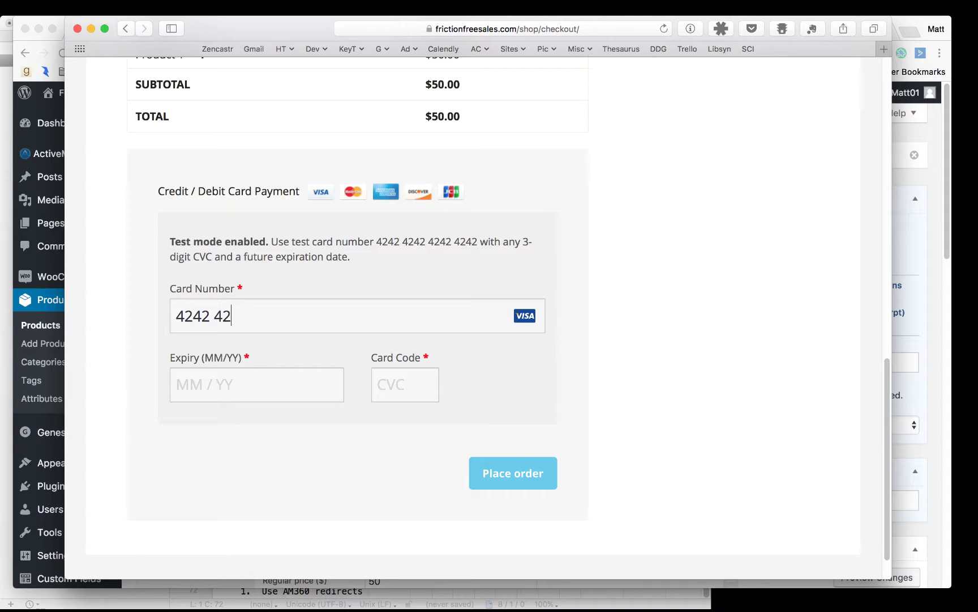
pyautogui.write('42 4242')
pyautogui.write('42')
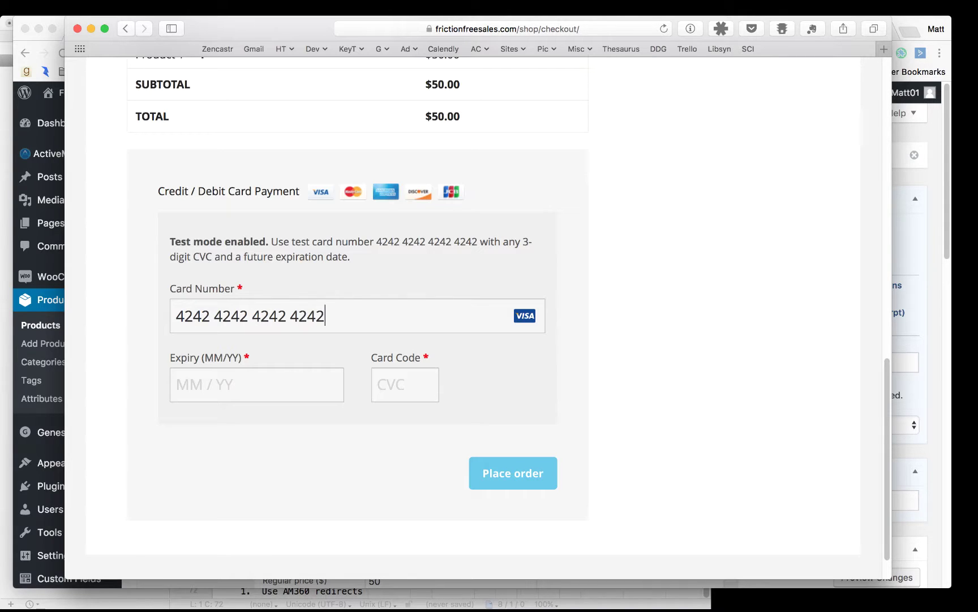
pyautogui.write('12 /')
pyautogui.write('18')
pyautogui.write('333')
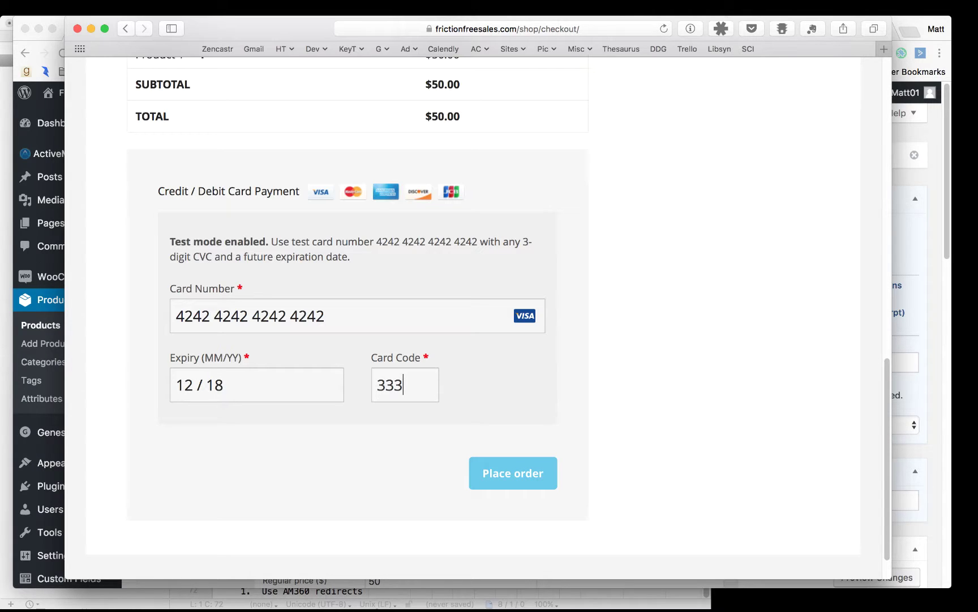
# Place the $50.00 Product 1 order and accept the Product 2 special offer
pyautogui.click(531, 477)
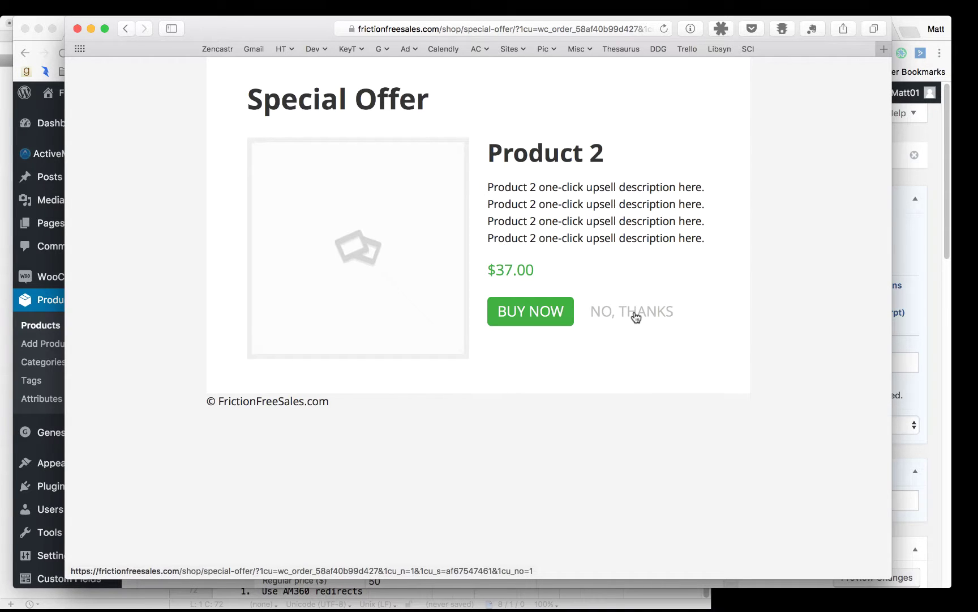
pyautogui.click(531, 314)
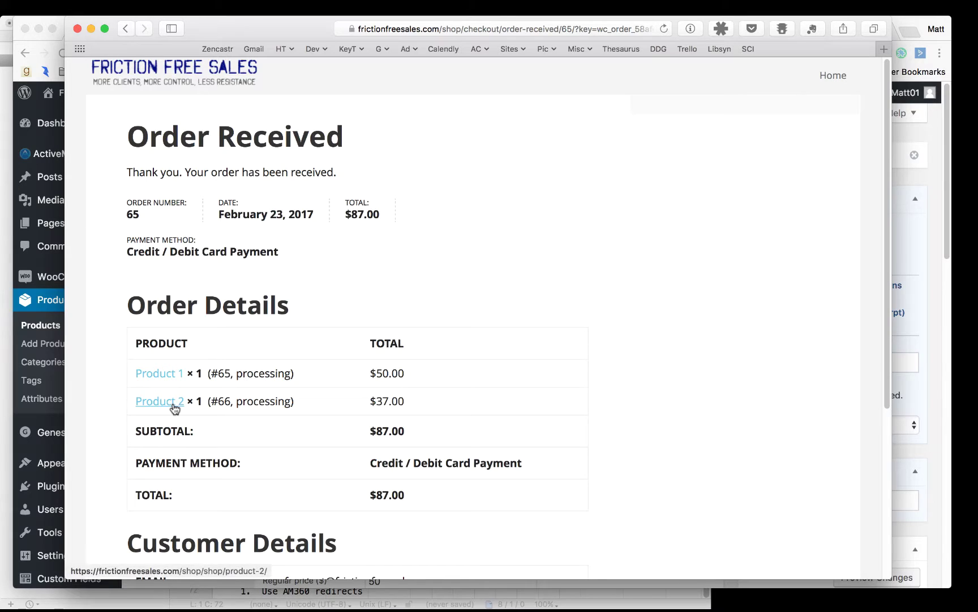
# Review Order 65's received page, highlighting the $87.00 subtotal
pyautogui.moveTo(366, 432); pyautogui.dragTo(423, 419)
pyautogui.scroll(-5, 431, 293)
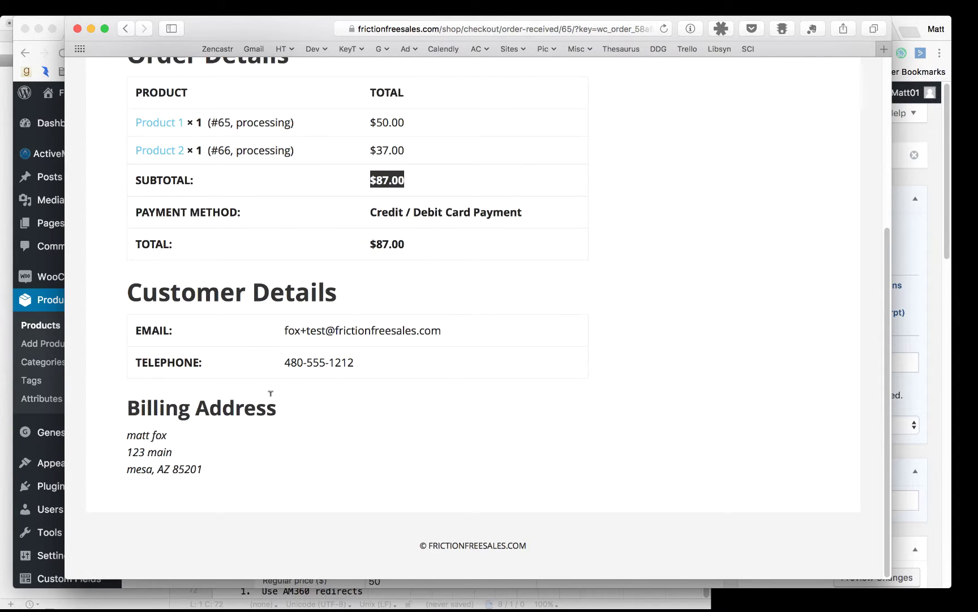
pyautogui.scroll(5, 493, 352)
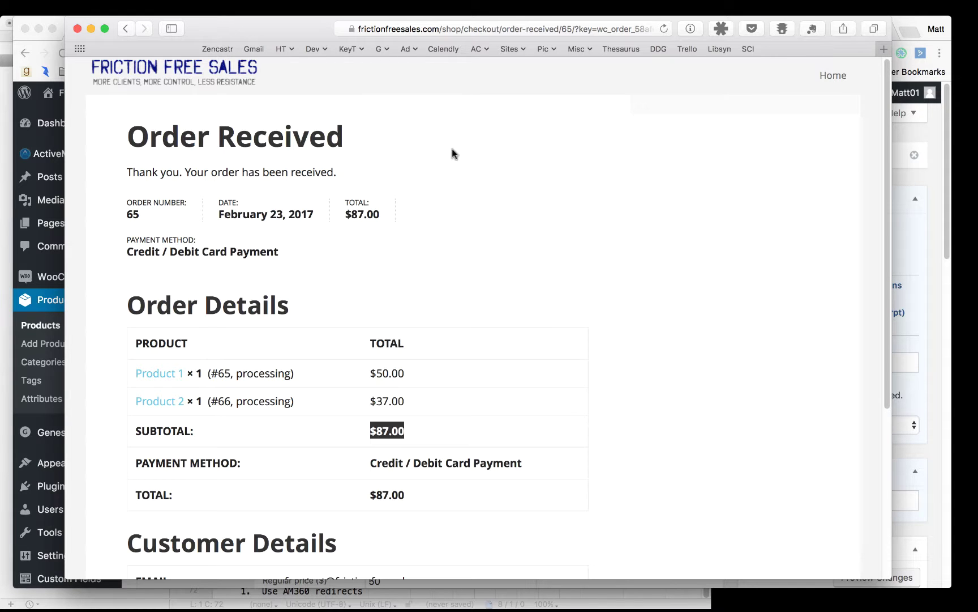
# Glance at the notes in BBEdit, then return to the WordPress product editor
pyautogui.click(930, 178)
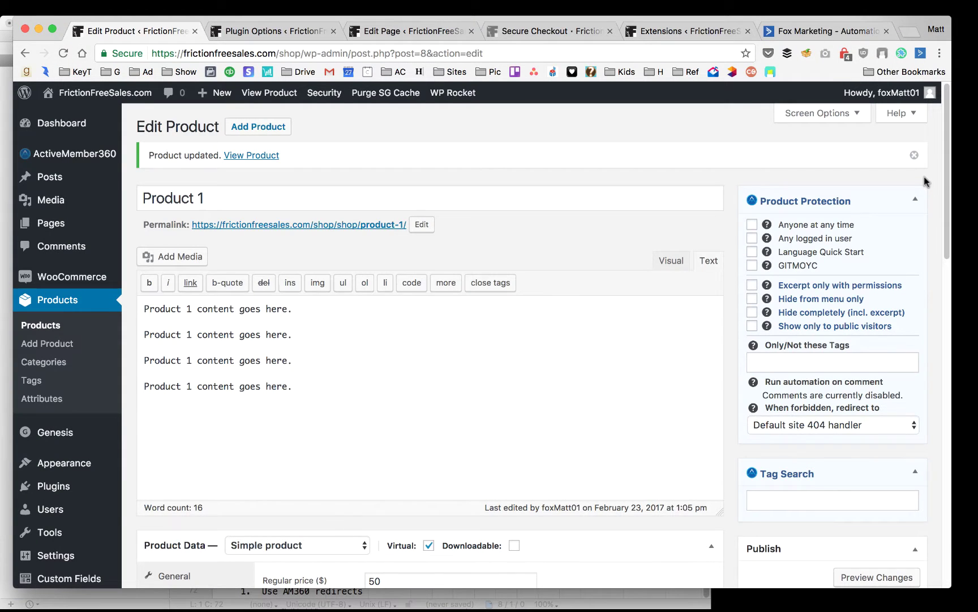
pyautogui.press('super+Tab')
pyautogui.press('super+Tab')
pyautogui.press('super+Tab')
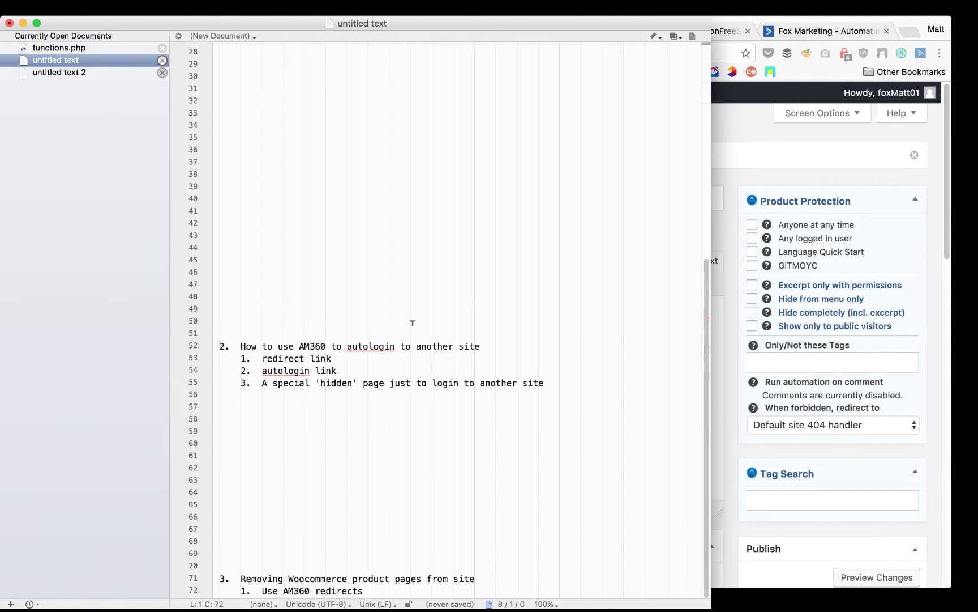
pyautogui.press('super+Tab')
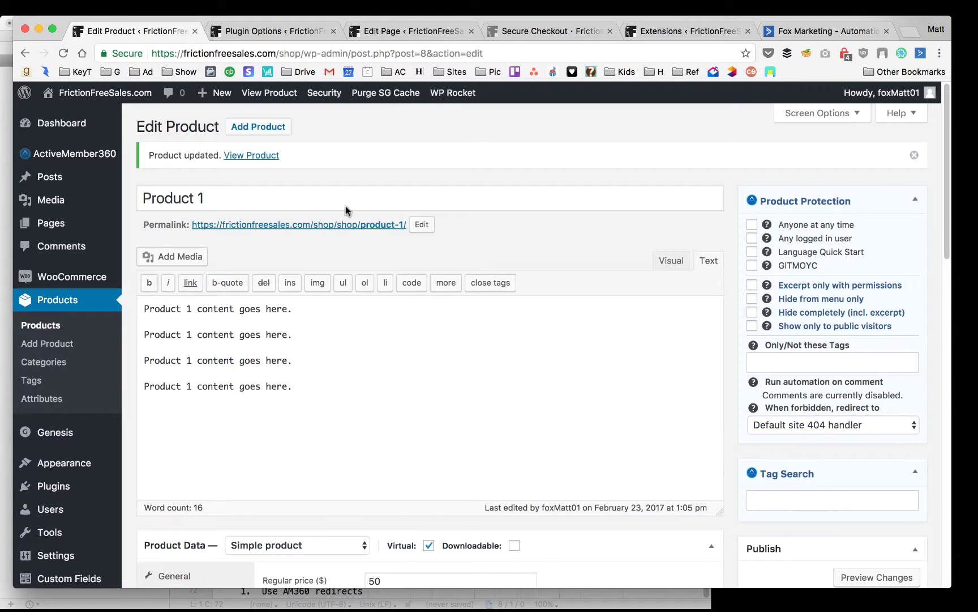
# Recheck the Order Received page and its address in Safari, then go back to the Product 1 editor
pyautogui.press('super+Tab')
pyautogui.press('super+Tab')
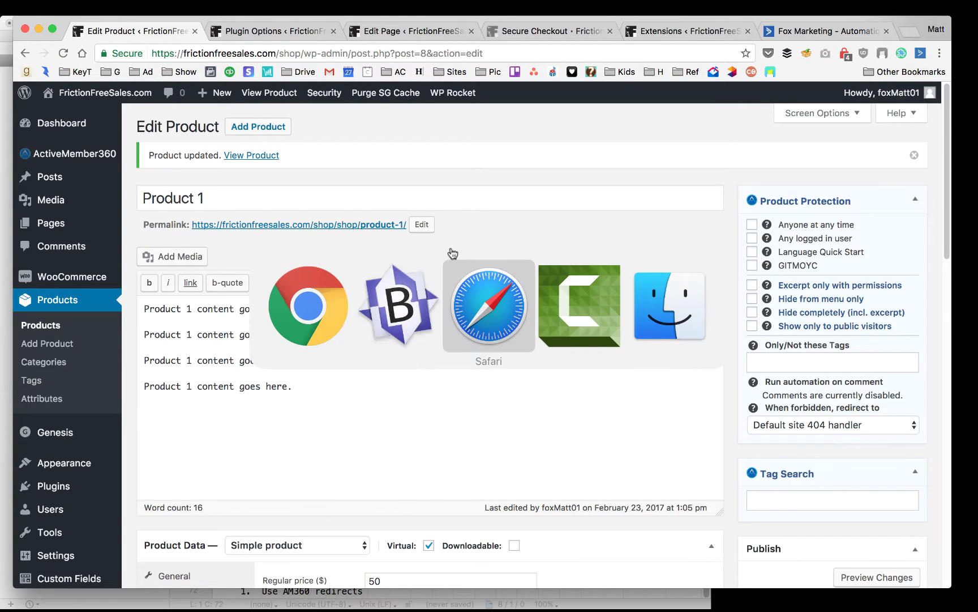
pyautogui.scroll(-5, 391, 247)
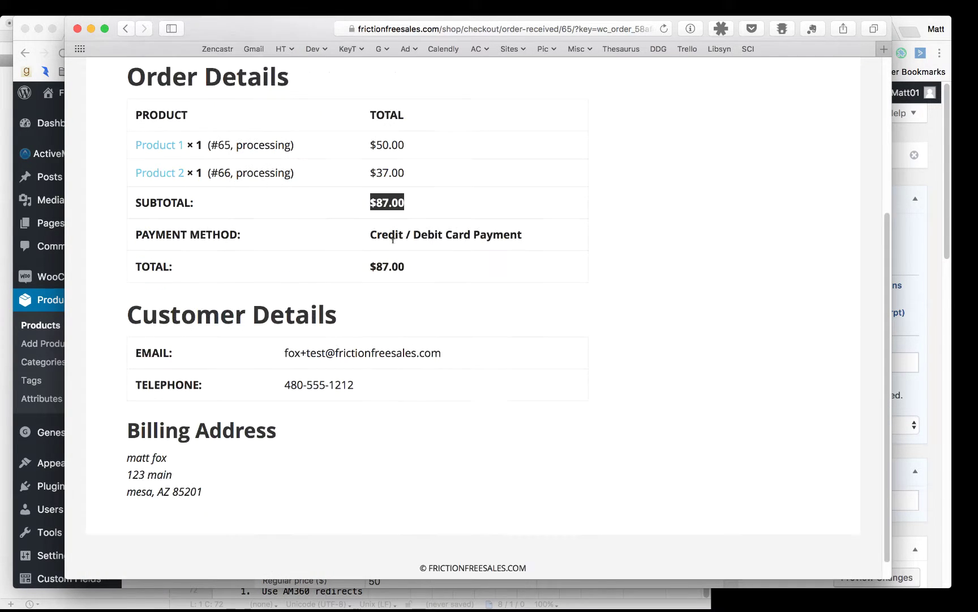
pyautogui.scroll(5, 372, 395)
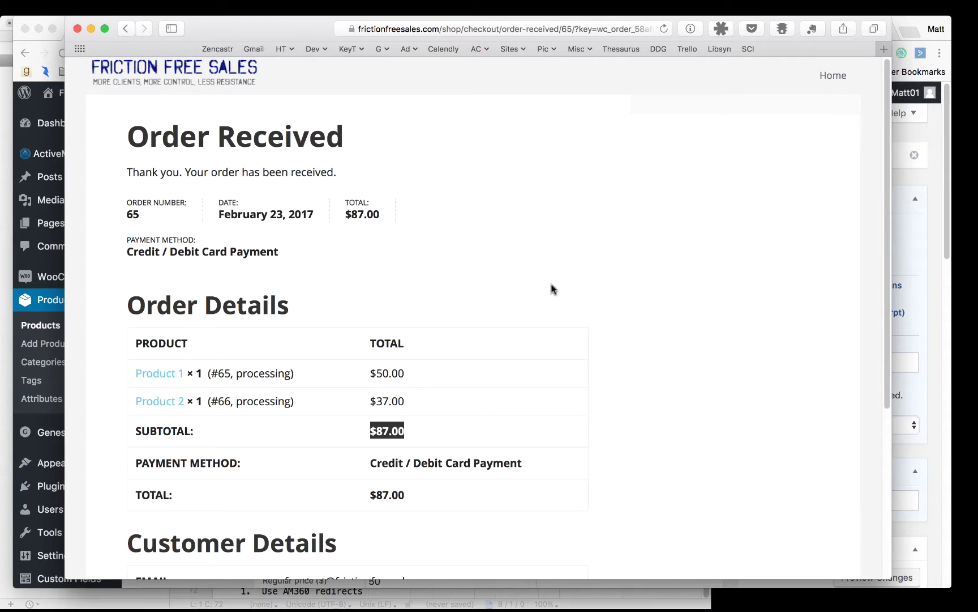
pyautogui.click(515, 31)
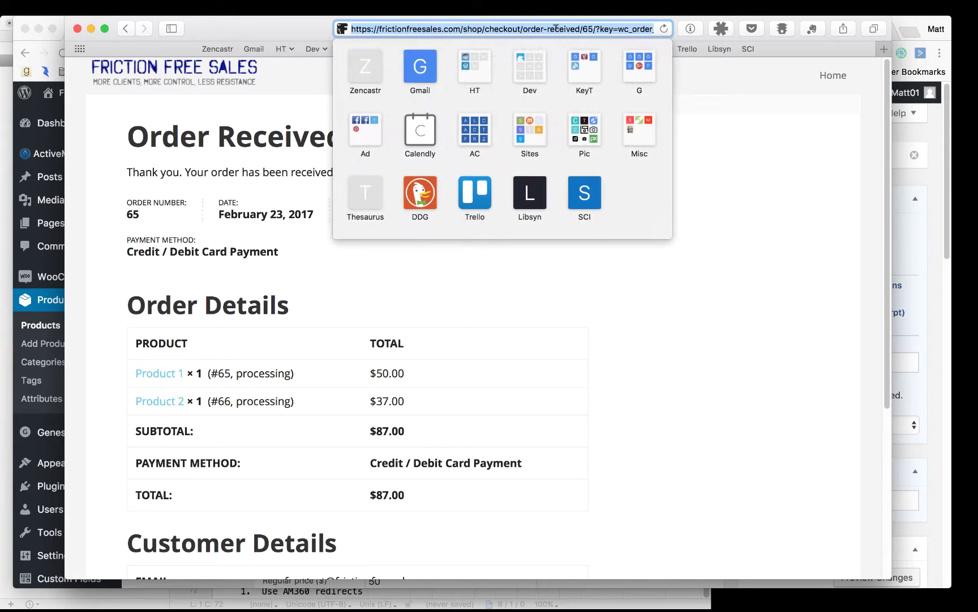
pyautogui.click(548, 29)
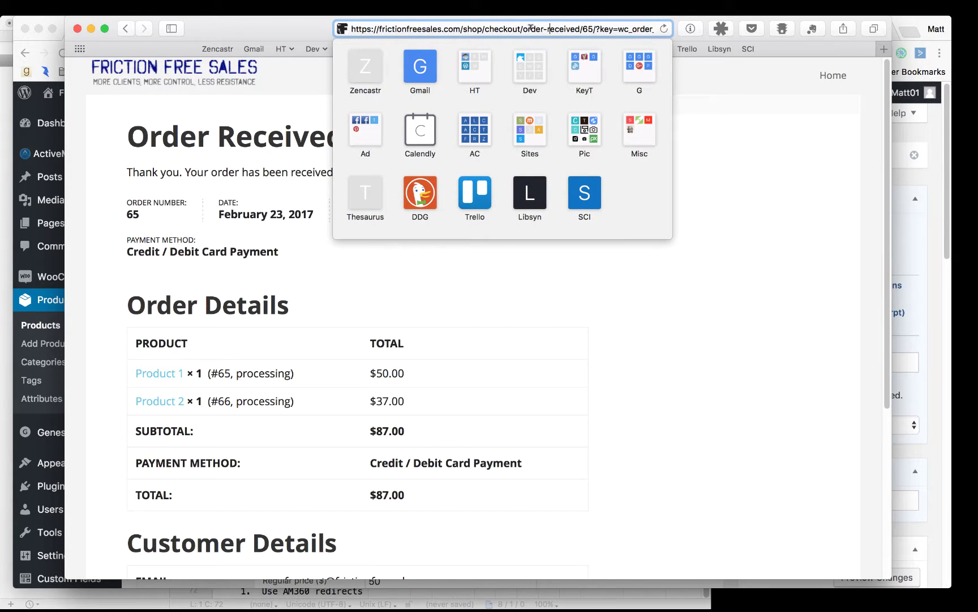
pyautogui.press('super+Tab')
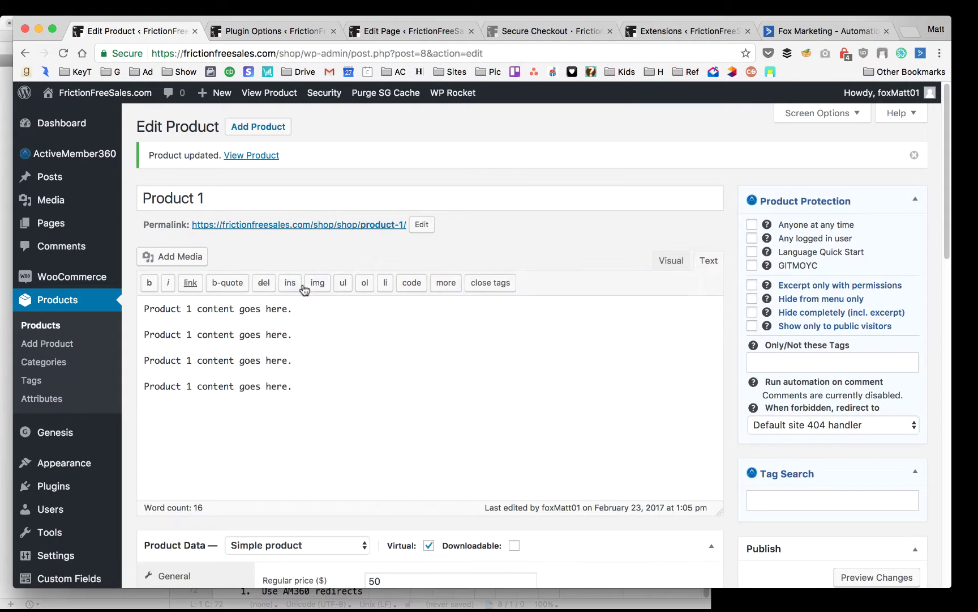
# Copy the My Account page's link address from the WordPress Pages list
pyautogui.moveTo(68, 223)
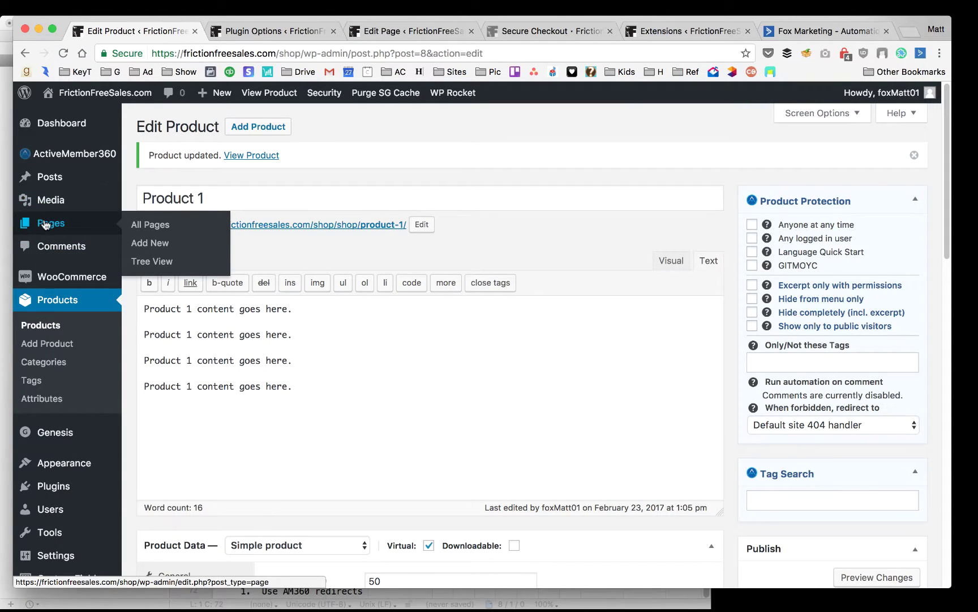
pyautogui.click(46, 225)
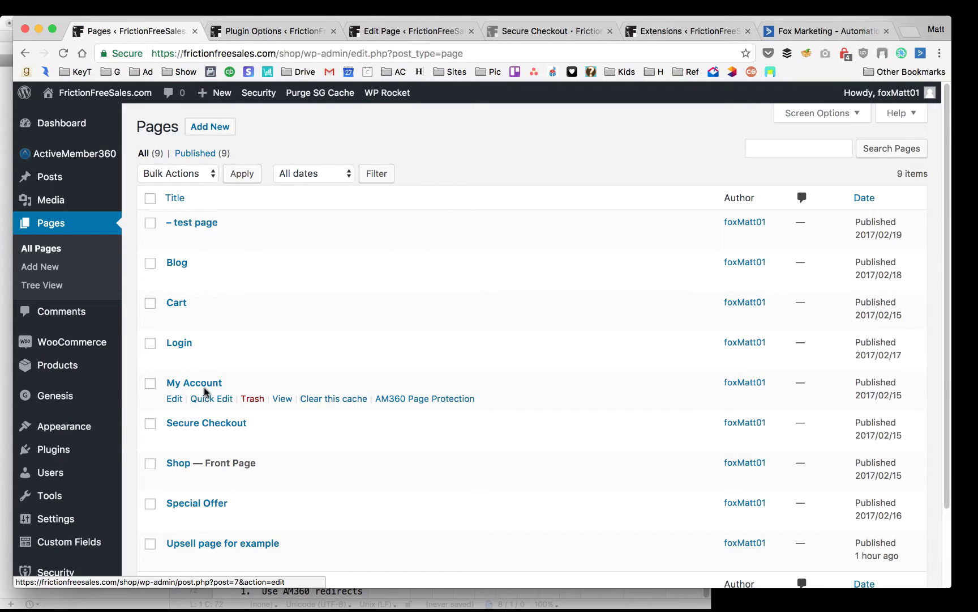
pyautogui.rightClick(282, 400)
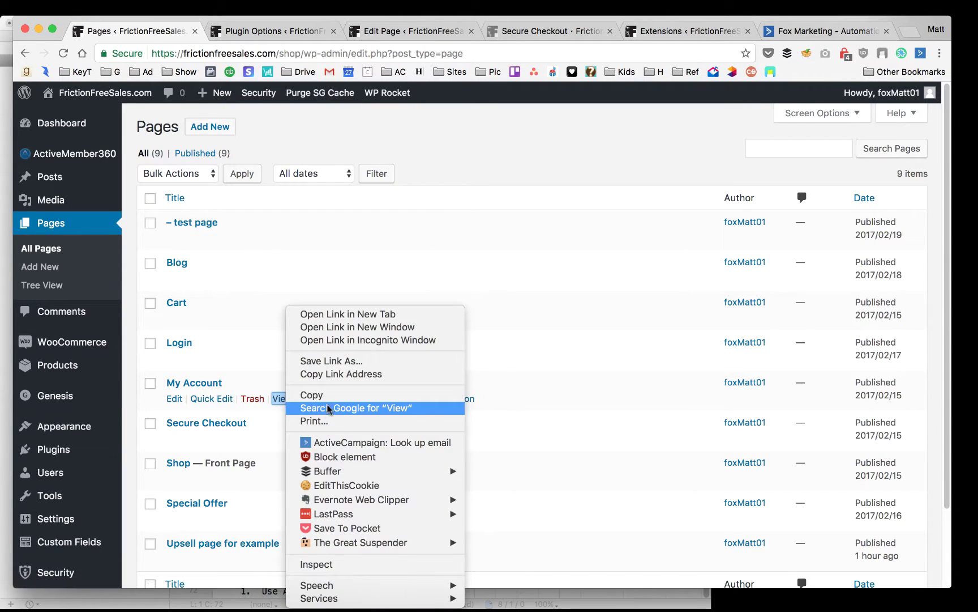
pyautogui.click(334, 374)
# Paste the My Account link into Safari's address bar and load the account dashboard
pyautogui.press('super+Tab')
pyautogui.press('super+Tab')
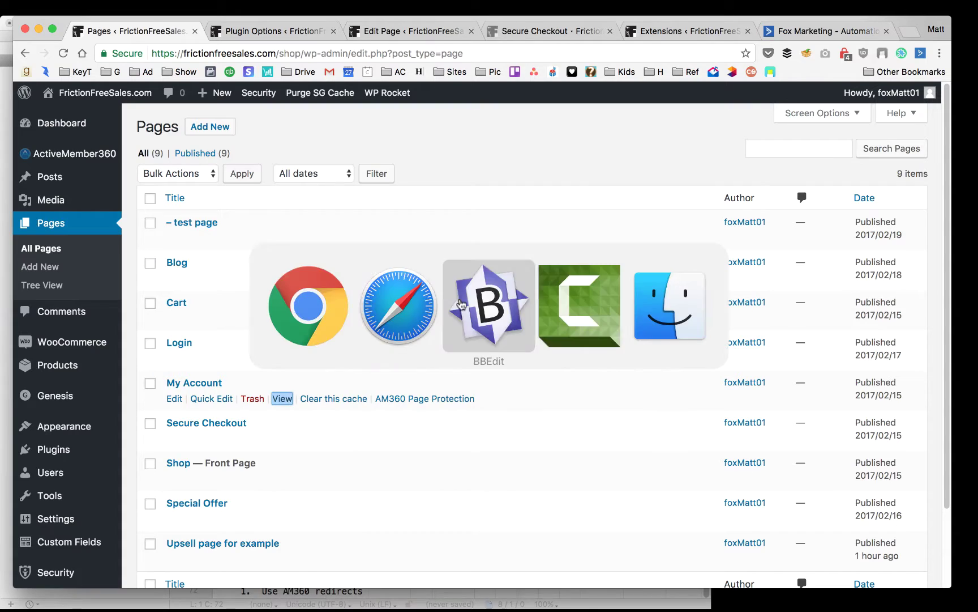
pyautogui.press('super+Tab')
pyautogui.press('super+Tab')
pyautogui.press('super+Tab')
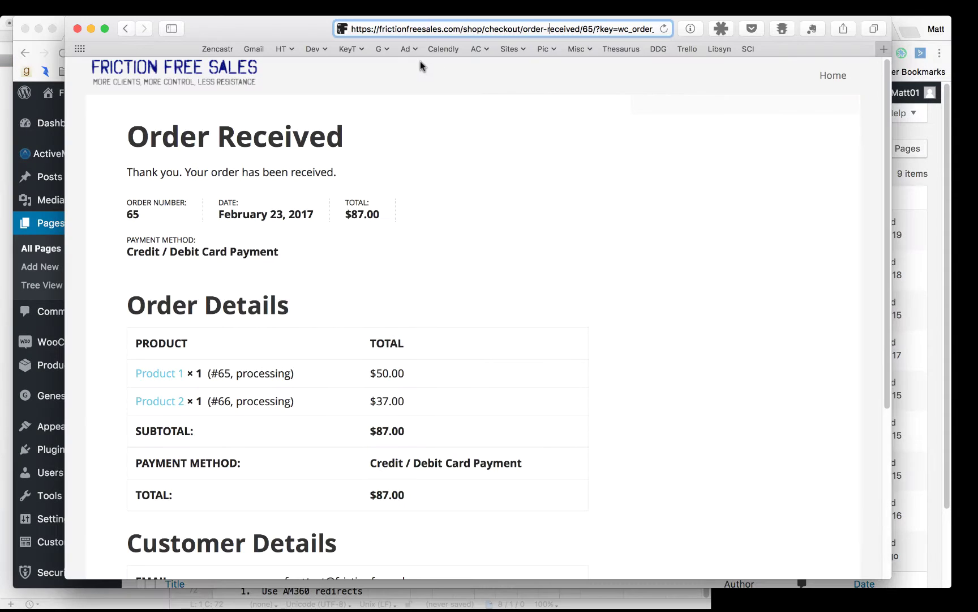
pyautogui.click(427, 29)
pyautogui.rightClick(428, 28)
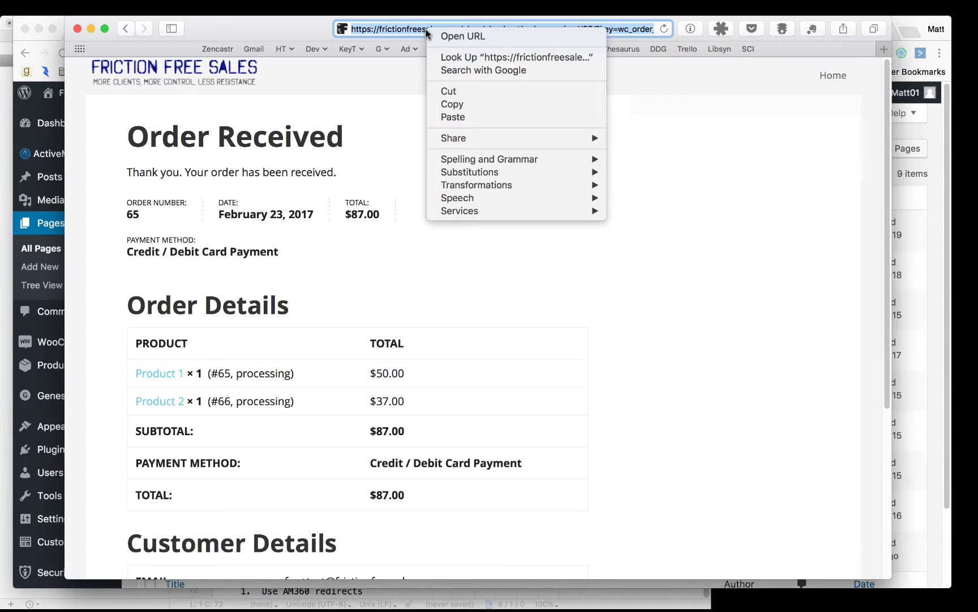
pyautogui.click(453, 117)
pyautogui.press('Return')
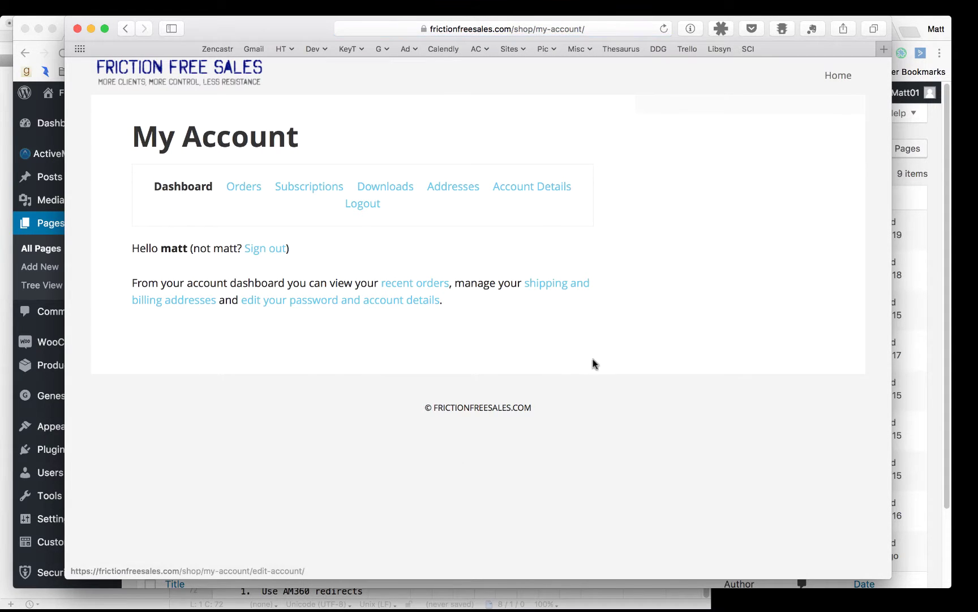
pyautogui.click(249, 189)
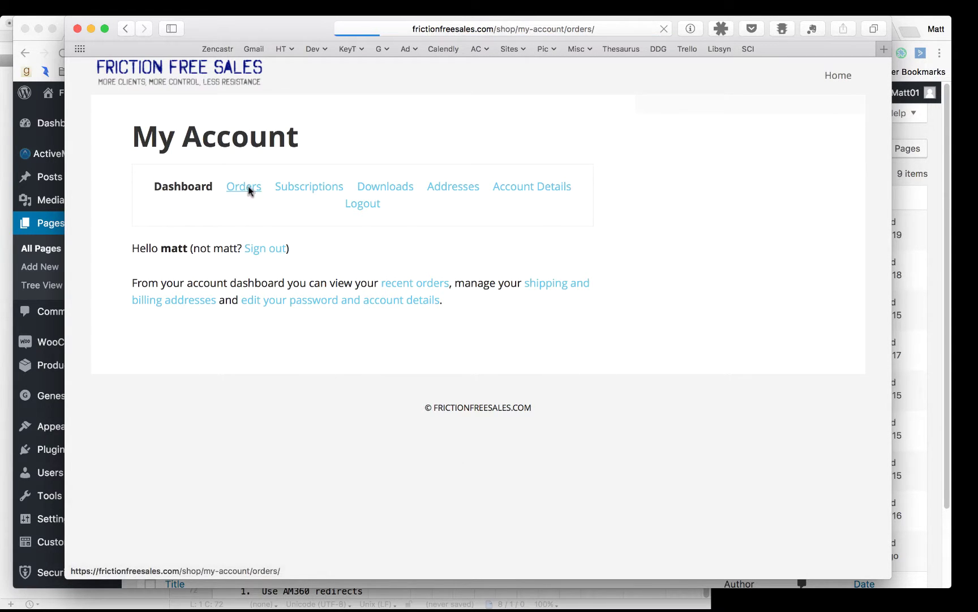
pyautogui.click(316, 190)
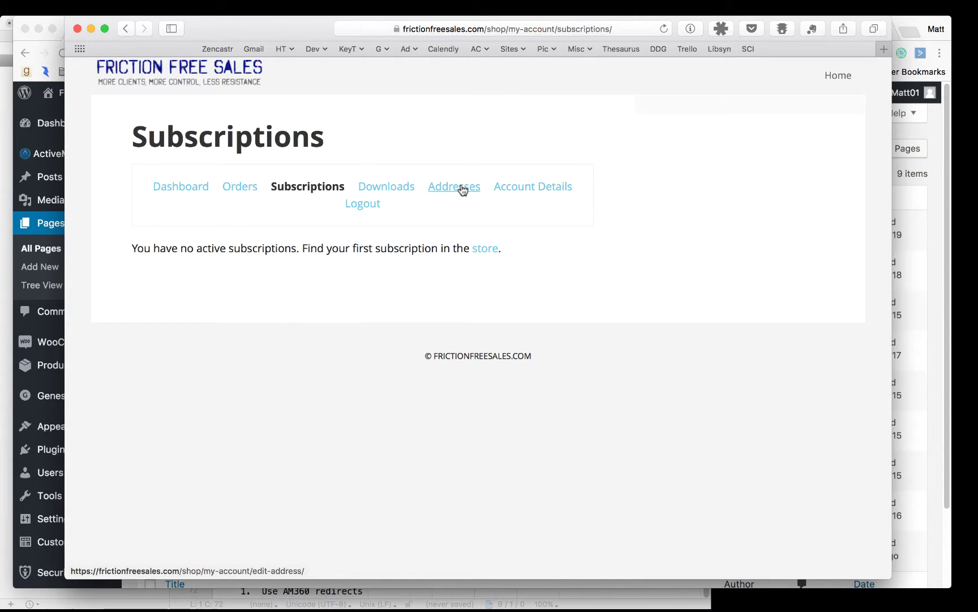
pyautogui.click(462, 188)
pyautogui.click(527, 189)
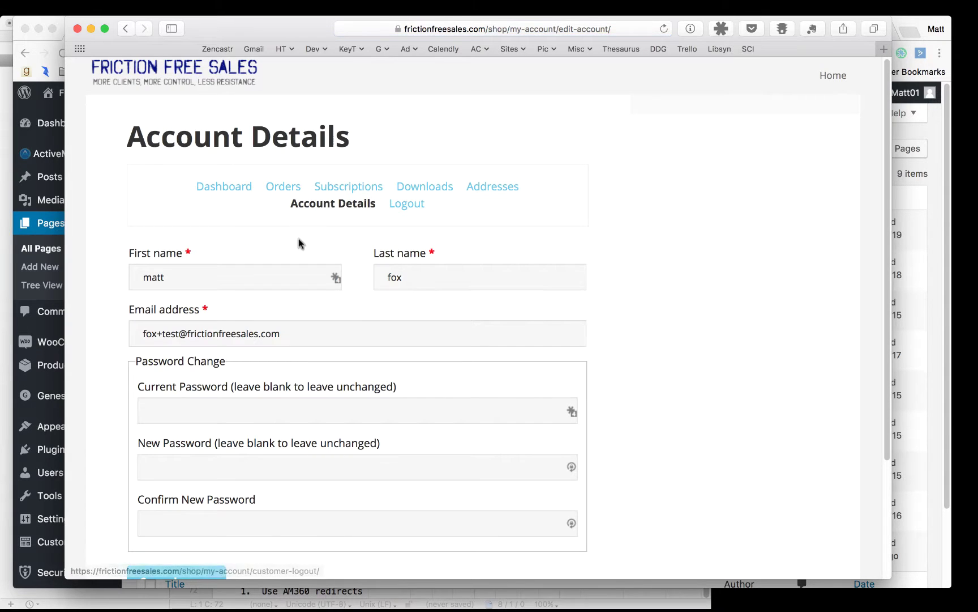
pyautogui.scroll(-3, 617, 274)
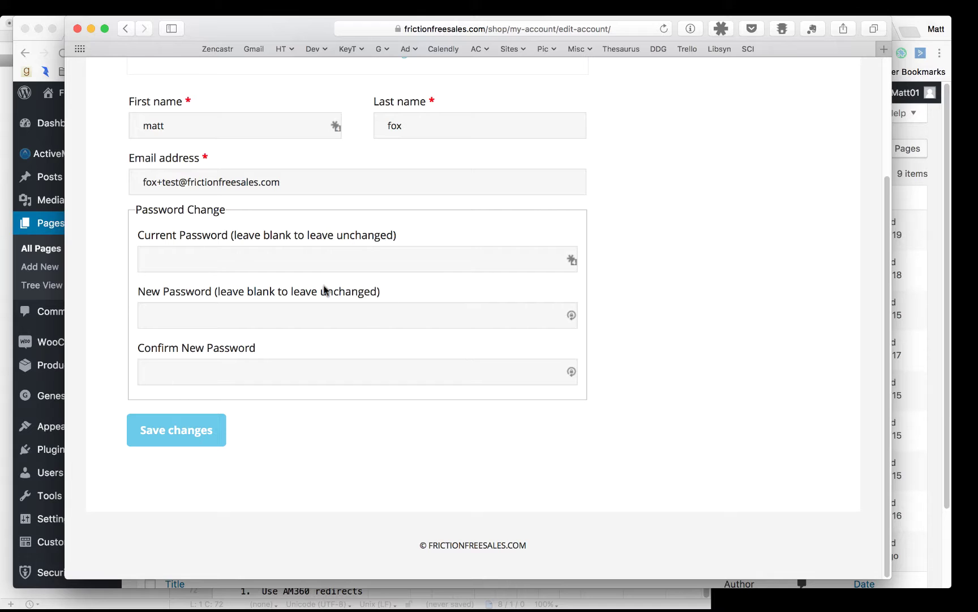
pyautogui.scroll(3, 328, 321)
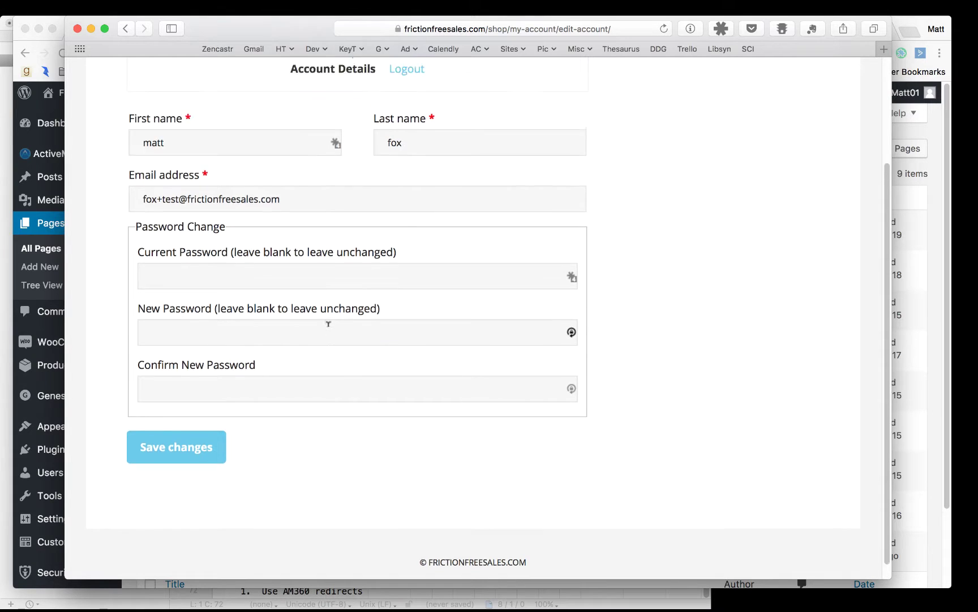
pyautogui.click(437, 188)
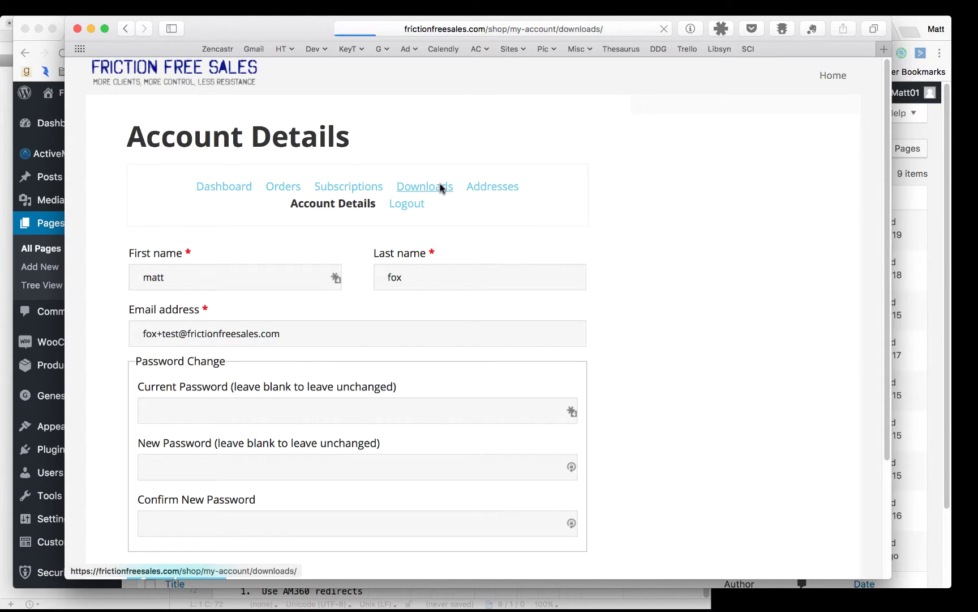
pyautogui.click(305, 188)
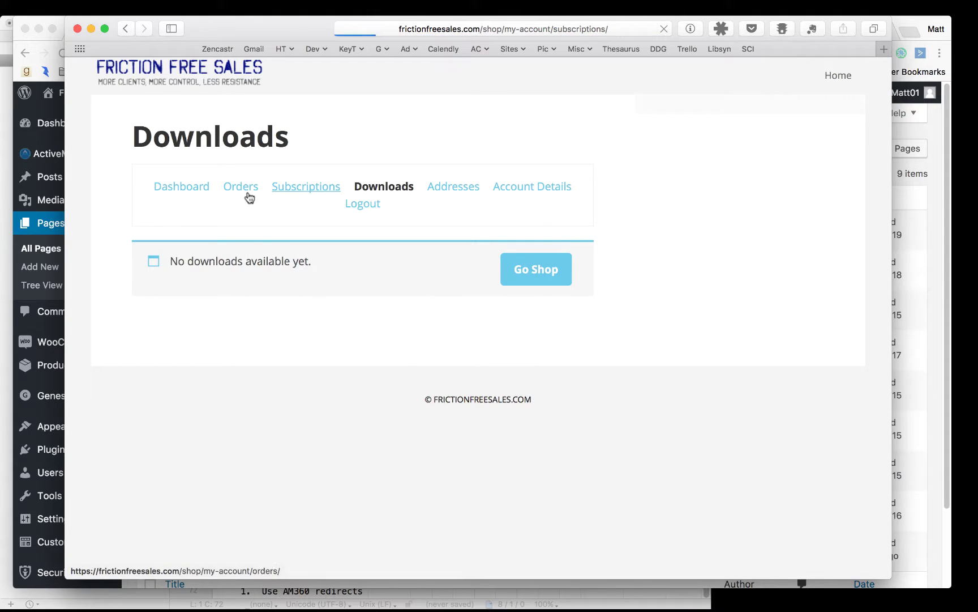
pyautogui.click(236, 194)
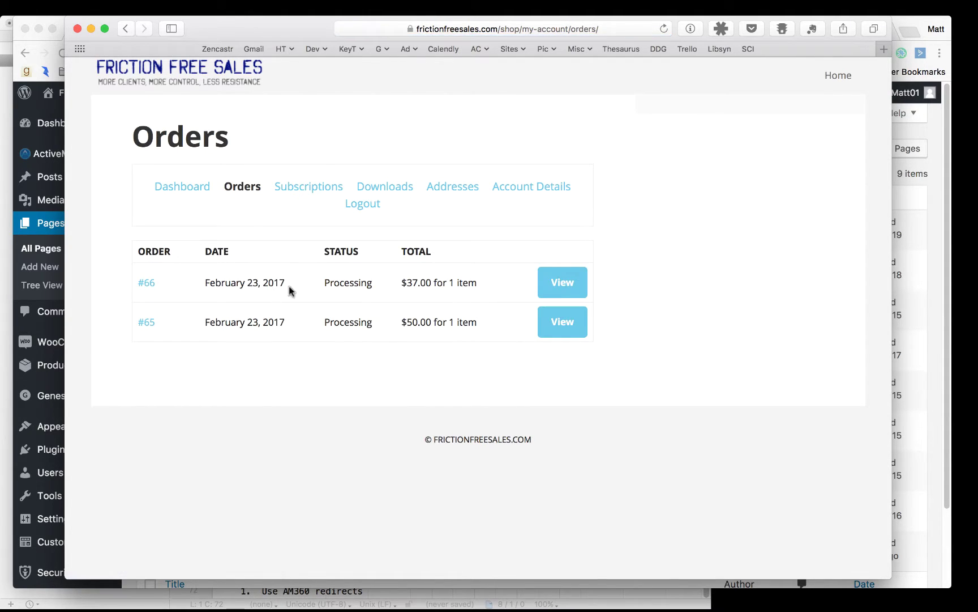
pyautogui.click(187, 189)
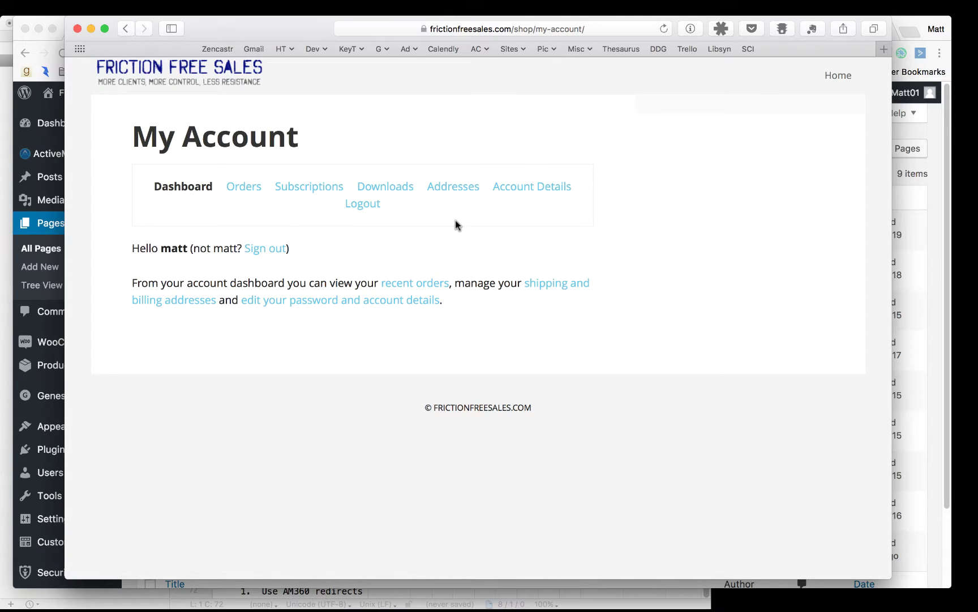
pyautogui.press('super+Tab')
pyautogui.press('super+Tab')
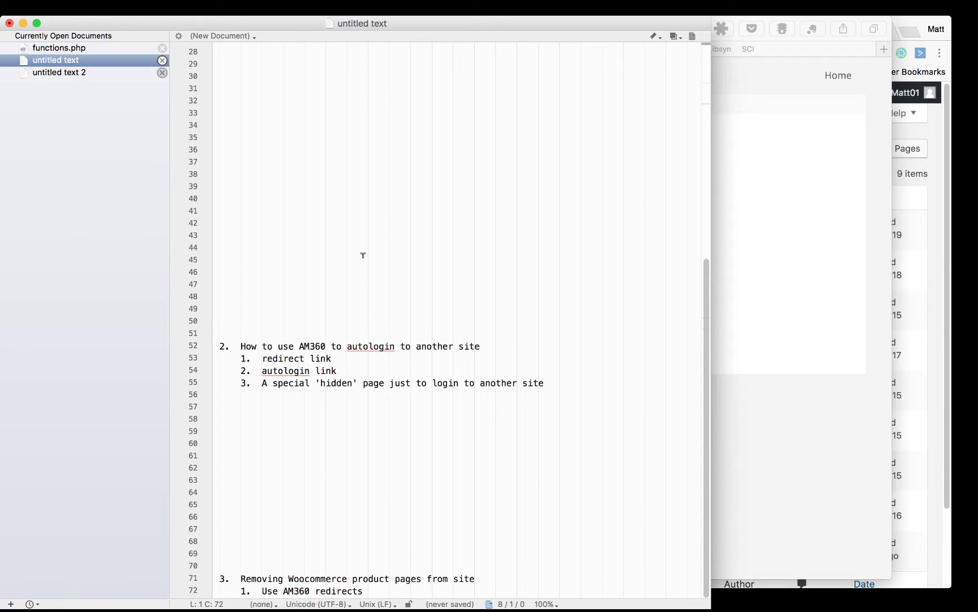
pyautogui.press('super+Tab')
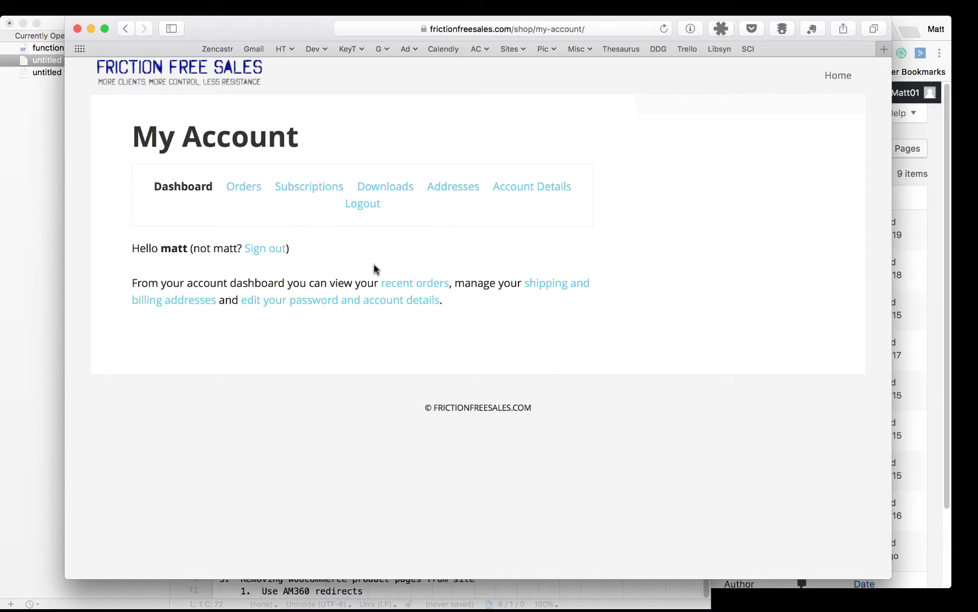